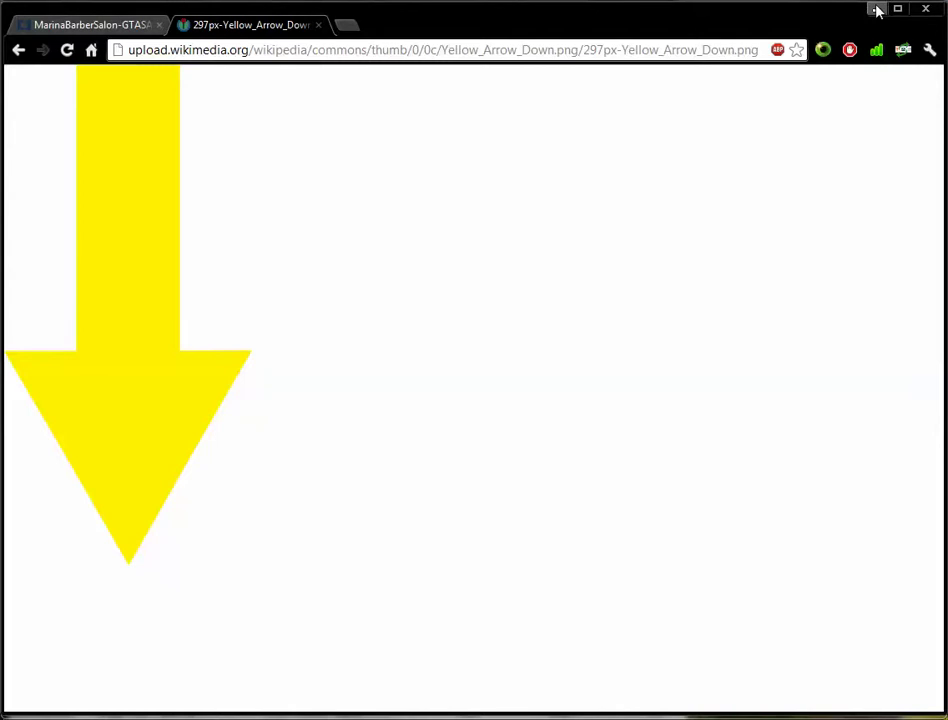
Step: Switch to Unity and inspect the Building_Arrow texture in the Building Arrows folder
{"action": "left_click", "coordinate": [876, 10]}
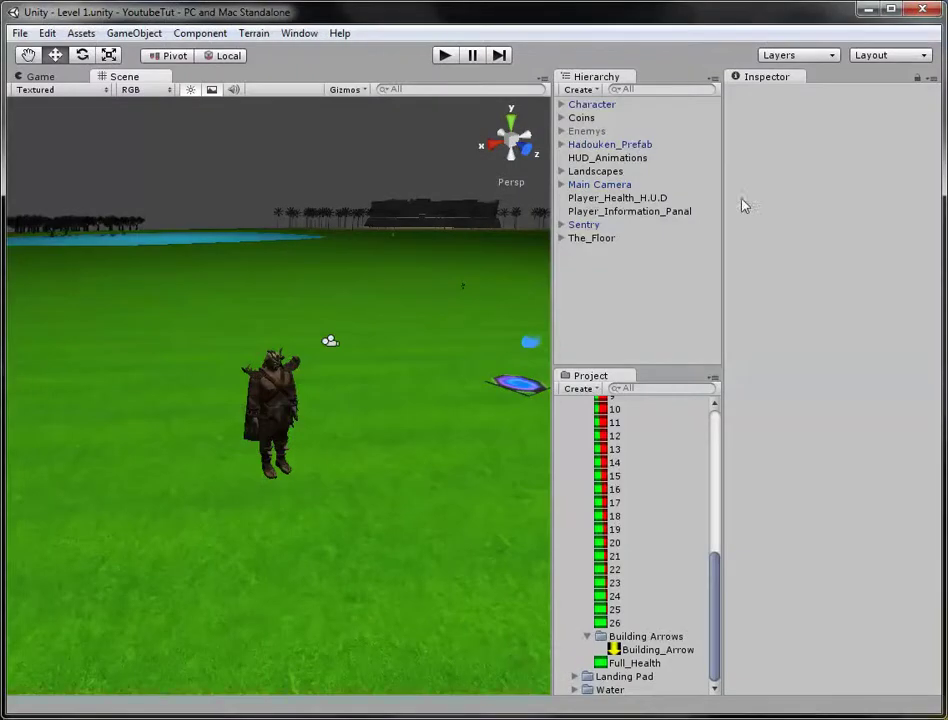
{"action": "left_click", "coordinate": [655, 650]}
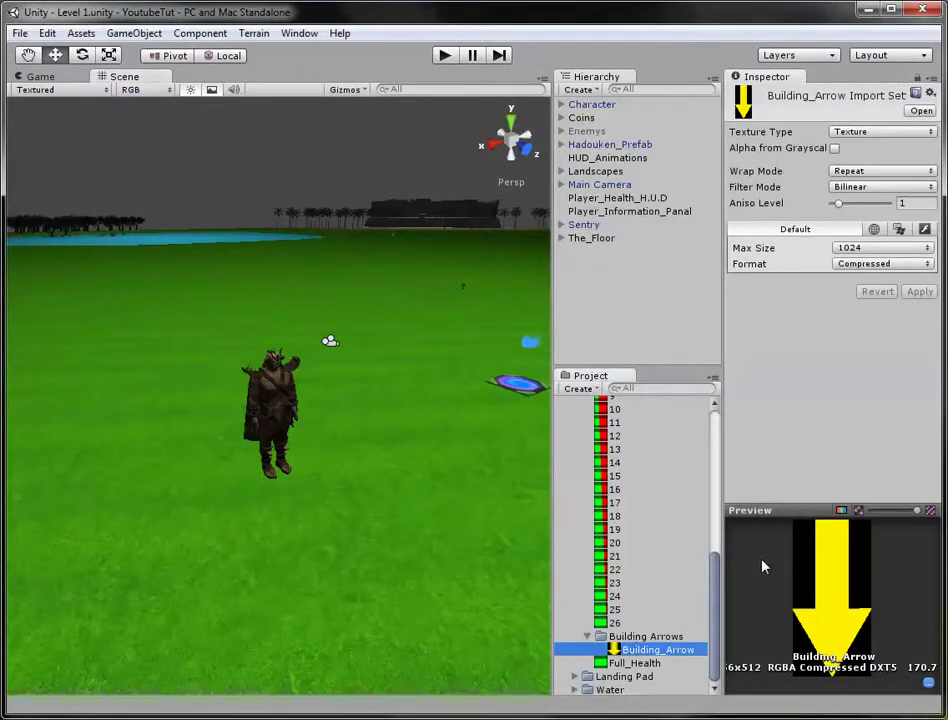
{"action": "scroll", "coordinate": [630, 480], "scroll_direction": "up", "scroll_amount": 10}
{"action": "scroll", "coordinate": [630, 480], "scroll_direction": "down", "scroll_amount": 10}
Step: Locate the red-roofed cabin among the palm trees and examine its front entrance up close
{"action": "left_click", "coordinate": [134, 35]}
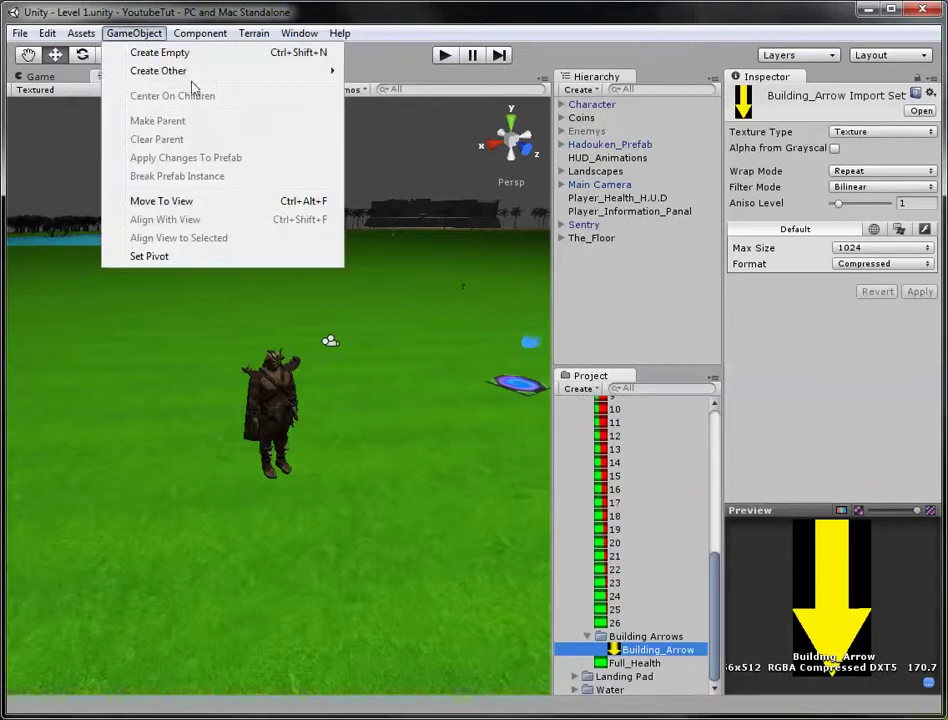
{"action": "left_click", "coordinate": [457, 377]}
{"action": "scroll", "coordinate": [456, 374], "scroll_direction": "down", "scroll_amount": 7}
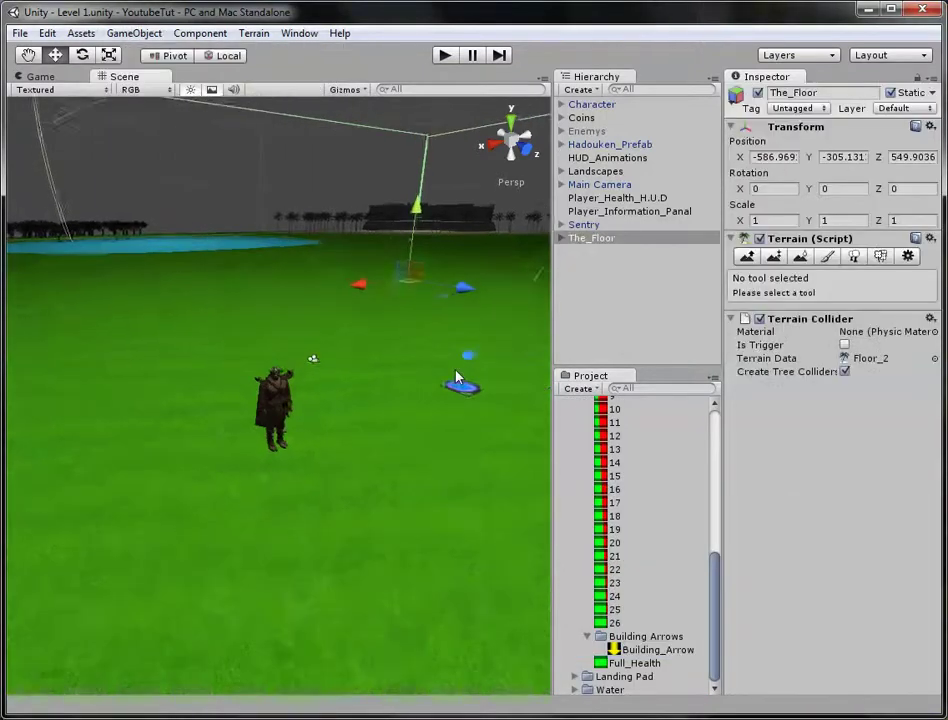
{"action": "left_click", "coordinate": [312, 197]}
{"action": "scroll", "coordinate": [300, 232], "scroll_direction": "down", "scroll_amount": 4}
{"action": "scroll", "coordinate": [299, 238], "scroll_direction": "down", "scroll_amount": 5}
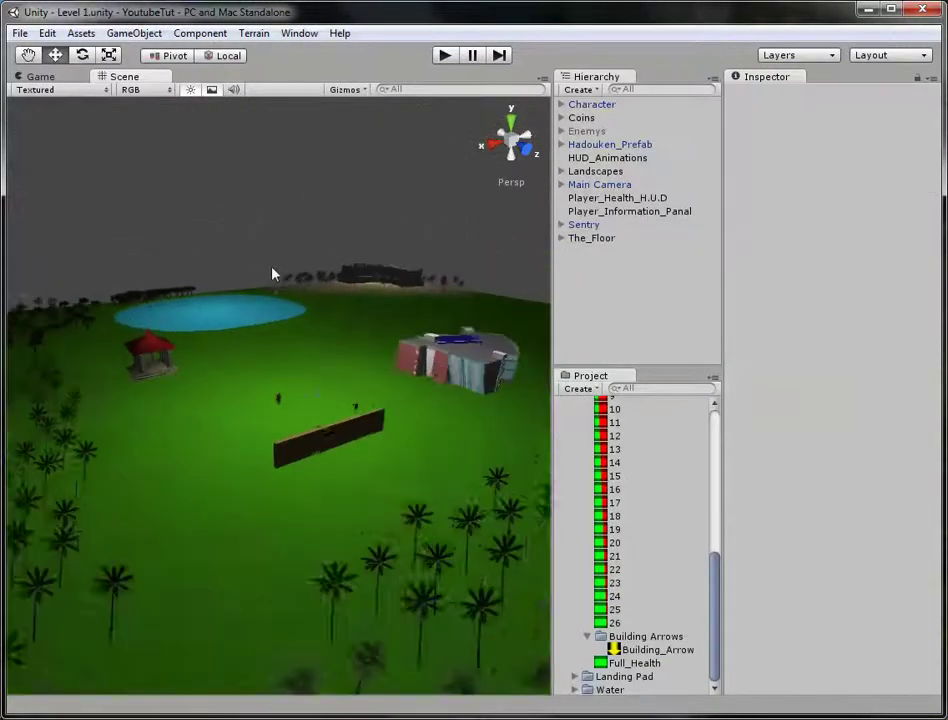
{"action": "scroll", "coordinate": [390, 292], "scroll_direction": "down", "scroll_amount": 5}
{"action": "middle_click_drag", "start_coordinate": [339, 614], "coordinate": [326, 502]}
{"action": "scroll", "coordinate": [322, 533], "scroll_direction": "up", "scroll_amount": 10}
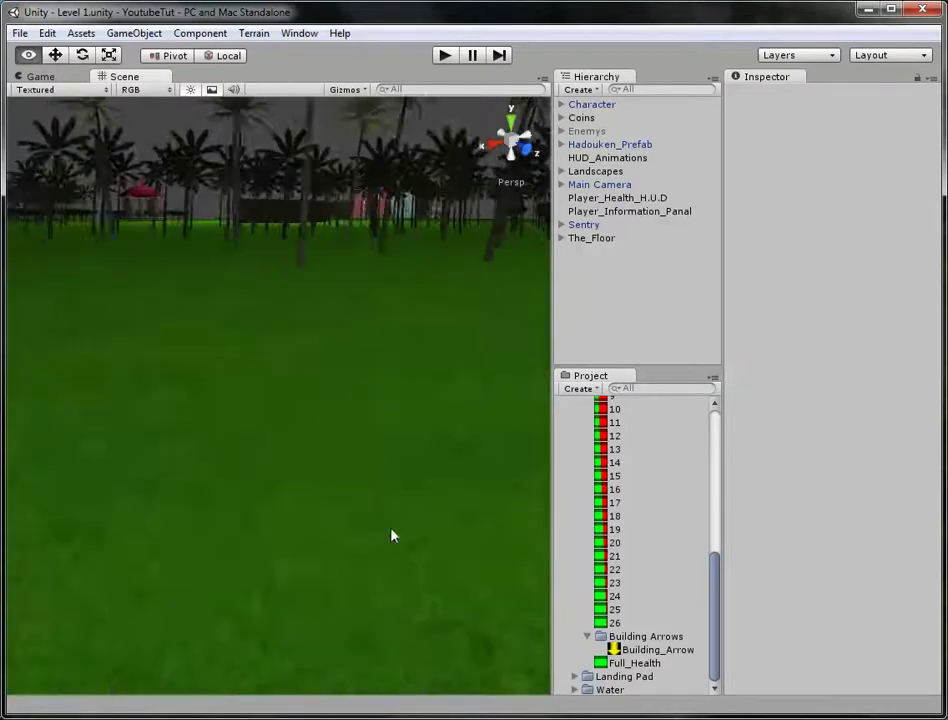
{"action": "scroll", "coordinate": [392, 536], "scroll_direction": "down", "scroll_amount": 10}
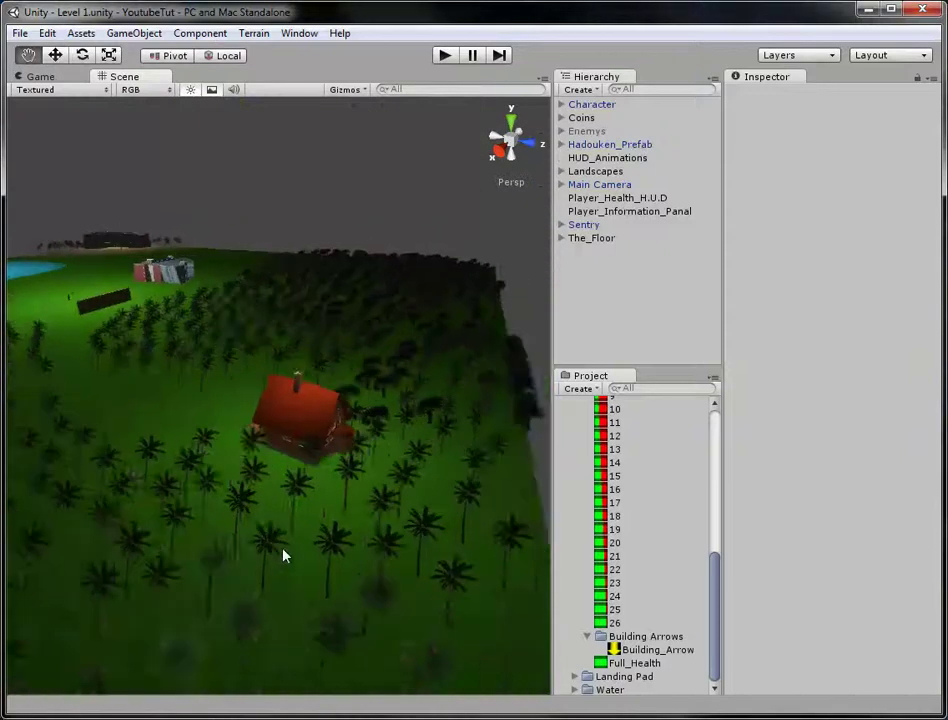
{"action": "scroll", "coordinate": [281, 547], "scroll_direction": "up", "scroll_amount": 8}
{"action": "left_click_drag", "start_coordinate": [283, 548], "coordinate": [800, 560], "text": "alt"}
{"action": "scroll", "coordinate": [214, 379], "scroll_direction": "down", "scroll_amount": 8}
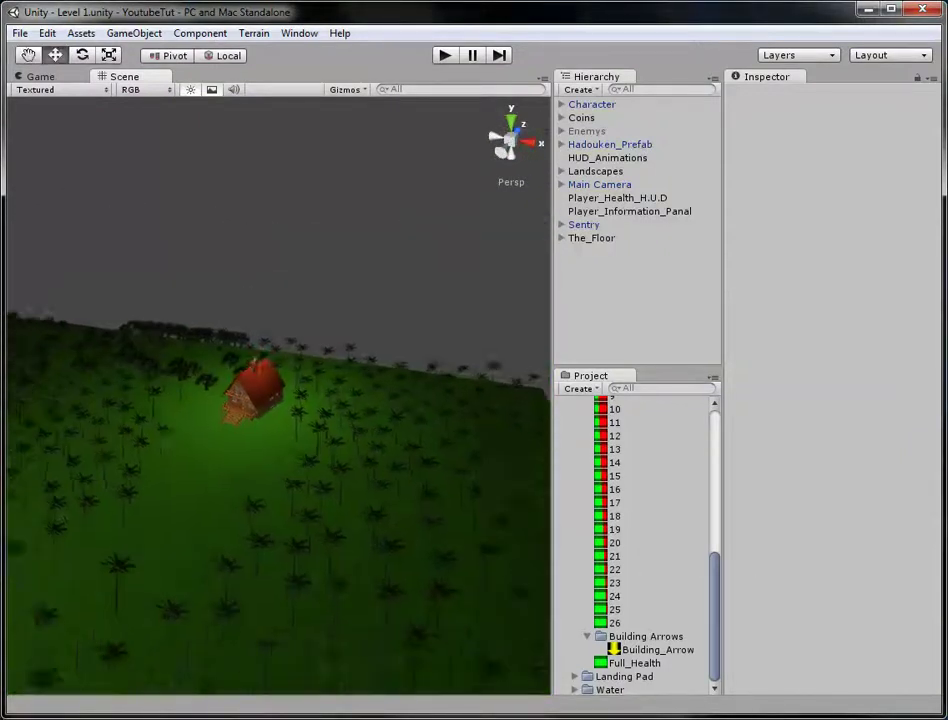
{"action": "scroll", "coordinate": [279, 395], "scroll_direction": "up", "scroll_amount": 6}
{"action": "scroll", "coordinate": [153, 438], "scroll_direction": "up", "scroll_amount": 7}
{"action": "middle_click_drag", "start_coordinate": [188, 436], "coordinate": [357, 425]}
{"action": "left_click_drag", "start_coordinate": [357, 425], "coordinate": [239, 424], "text": "alt"}
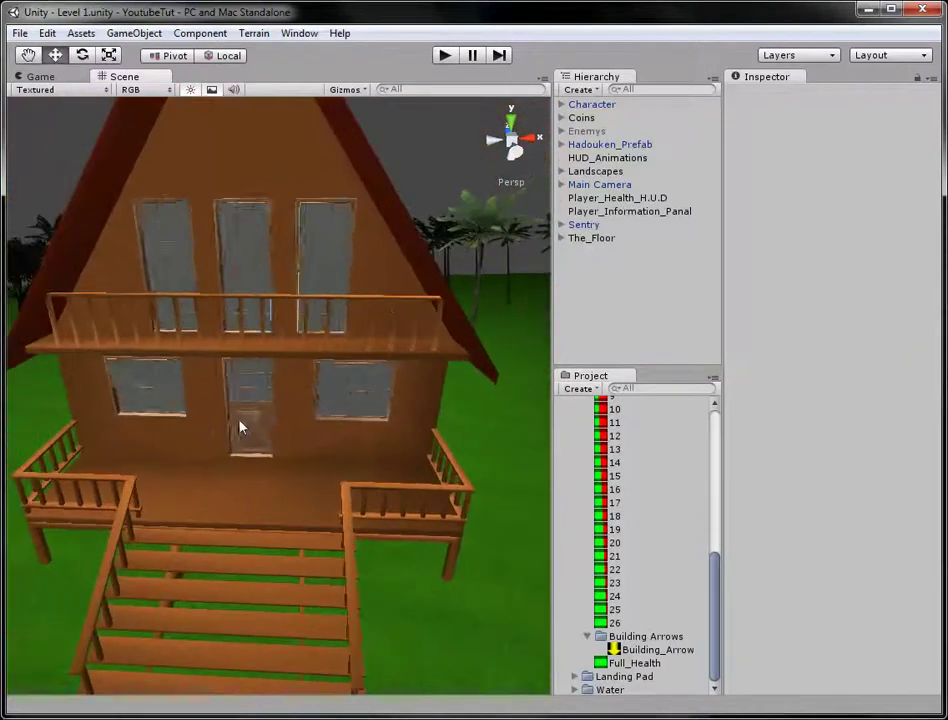
Step: Create a capsule and place it on the porch in front of the cabin's front door
{"action": "left_click", "coordinate": [242, 425]}
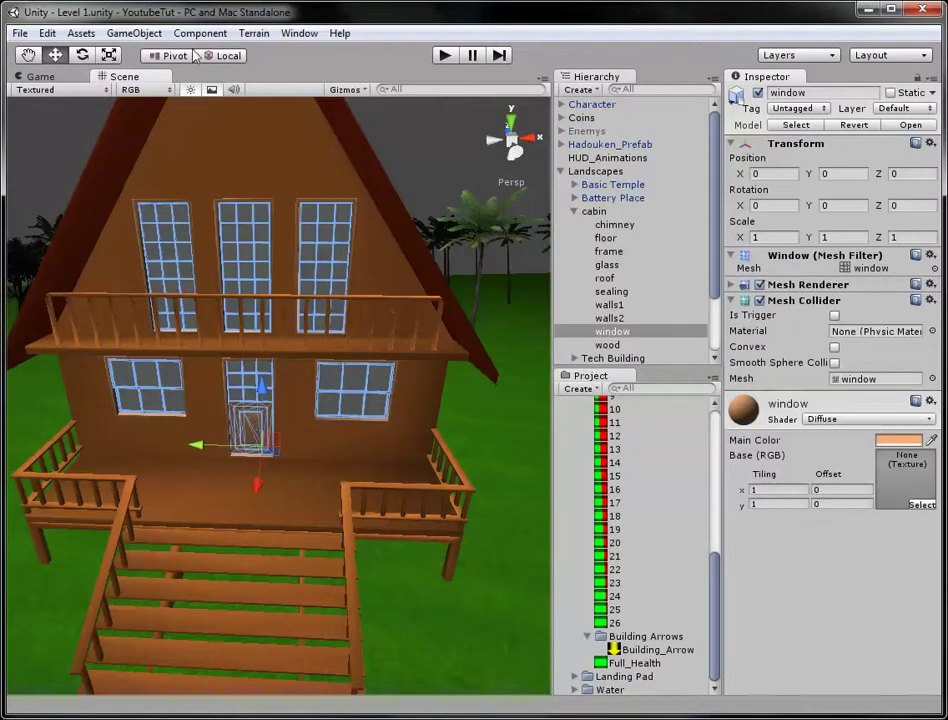
{"action": "left_click", "coordinate": [145, 34]}
{"action": "mouse_move", "coordinate": [178, 70]}
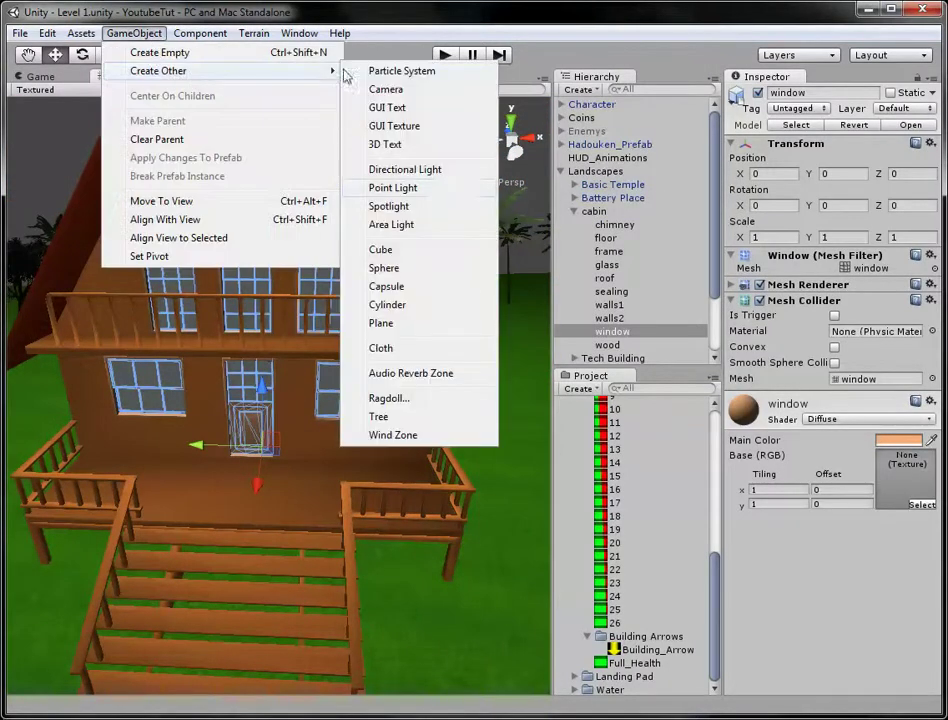
{"action": "left_click", "coordinate": [403, 285]}
{"action": "left_click_drag", "start_coordinate": [296, 403], "coordinate": [224, 527]}
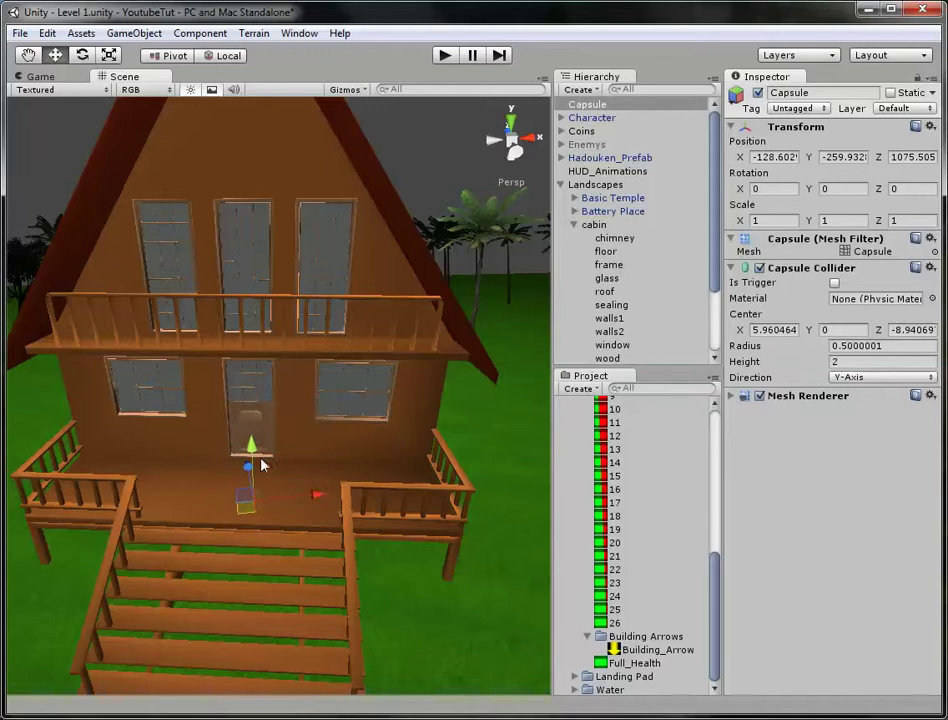
{"action": "left_click_drag", "start_coordinate": [253, 462], "coordinate": [265, 440]}
{"action": "left_click_drag", "start_coordinate": [333, 490], "coordinate": [309, 478], "text": "alt"}
{"action": "left_click_drag", "start_coordinate": [390, 425], "coordinate": [407, 294]}
{"action": "left_click_drag", "start_coordinate": [418, 410], "coordinate": [195, 470], "text": "alt"}
Step: Scale the capsule uniformly to about 2.42 and align it with the door at about X -129.05, Y -249.51
{"action": "left_click", "coordinate": [505, 145]}
{"action": "scroll", "coordinate": [396, 269], "scroll_direction": "up", "scroll_amount": 6}
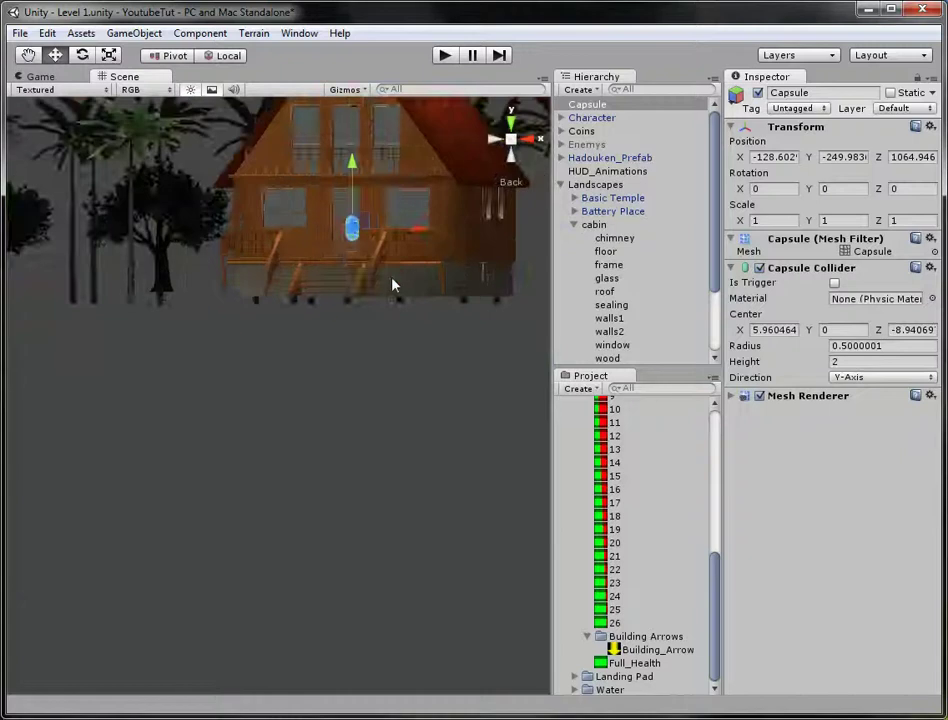
{"action": "middle_click_drag", "start_coordinate": [278, 384], "coordinate": [258, 505]}
{"action": "left_click", "coordinate": [110, 56]}
{"action": "left_click_drag", "start_coordinate": [238, 372], "coordinate": [268, 263]}
{"action": "left_click", "coordinate": [55, 55]}
{"action": "left_click_drag", "start_coordinate": [250, 369], "coordinate": [236, 349]}
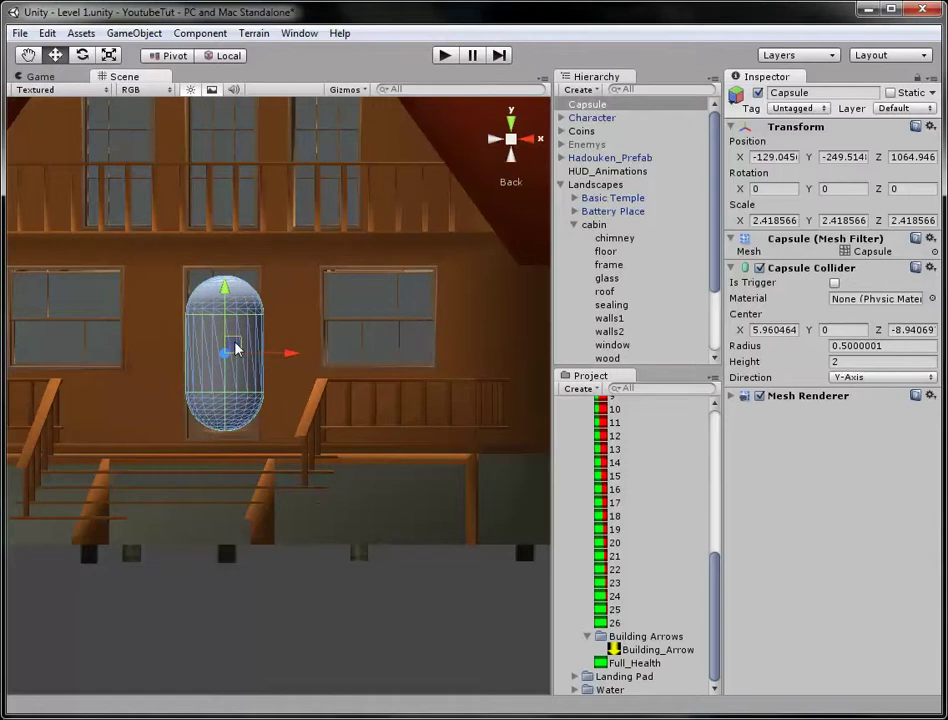
Step: Apply the Building_Arrow texture to the capsule
{"action": "left_click_drag", "start_coordinate": [545, 130], "coordinate": [506, 465], "text": "alt"}
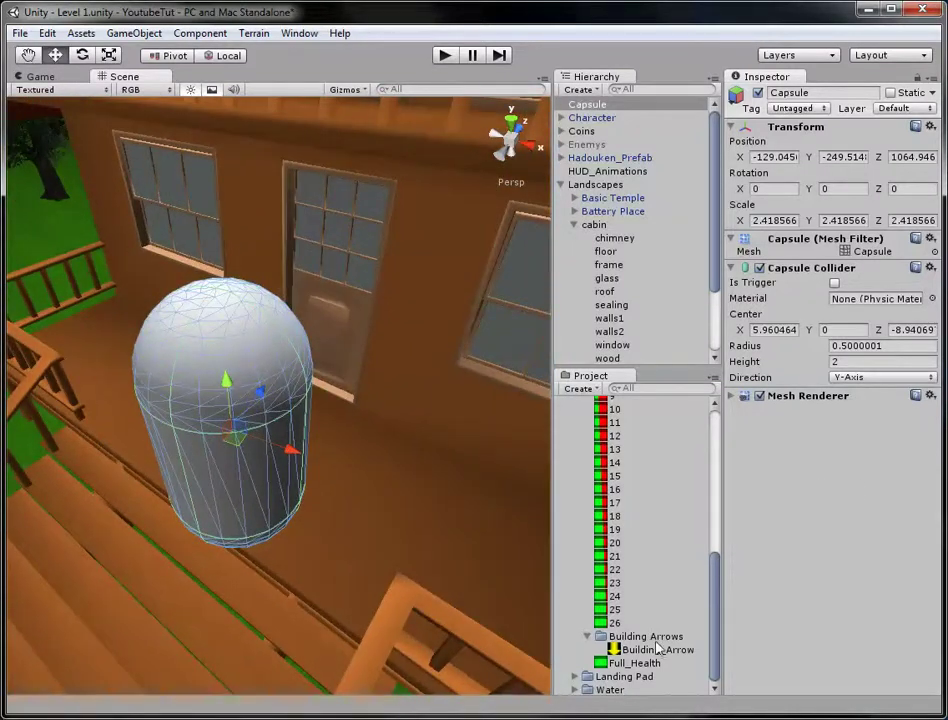
{"action": "left_click_drag", "start_coordinate": [645, 652], "coordinate": [249, 478]}
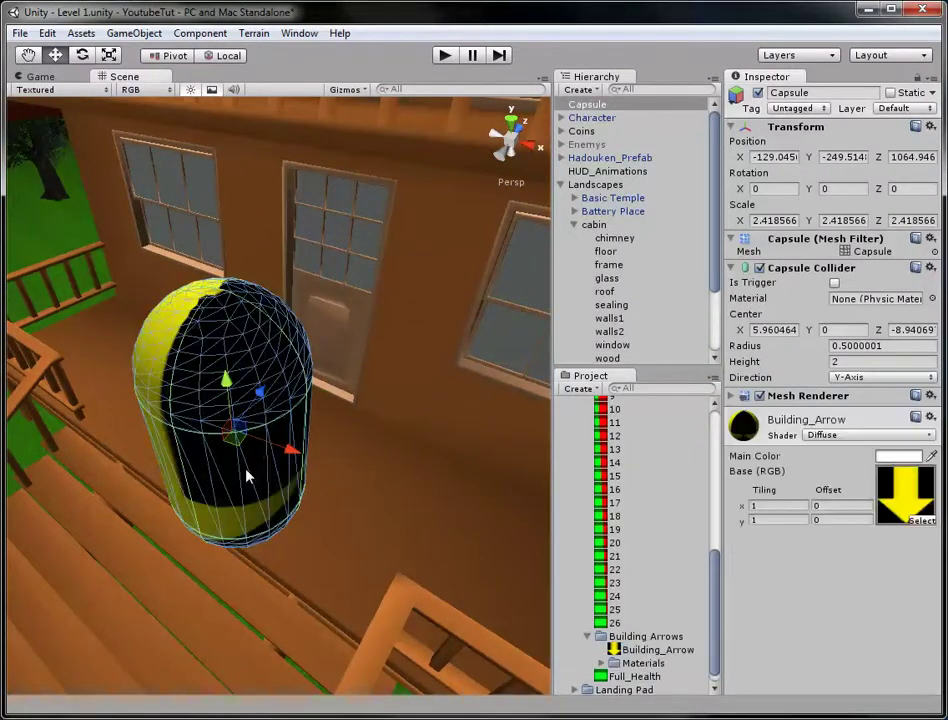
Step: Try flattening the textured capsule along its X and Z axes, undoing each scaling
{"action": "left_click", "coordinate": [110, 56]}
{"action": "left_click_drag", "start_coordinate": [263, 393], "coordinate": [248, 434]}
{"action": "left_click_drag", "start_coordinate": [304, 460], "coordinate": [192, 435], "text": "alt"}
{"action": "key", "text": "ctrl+z"}
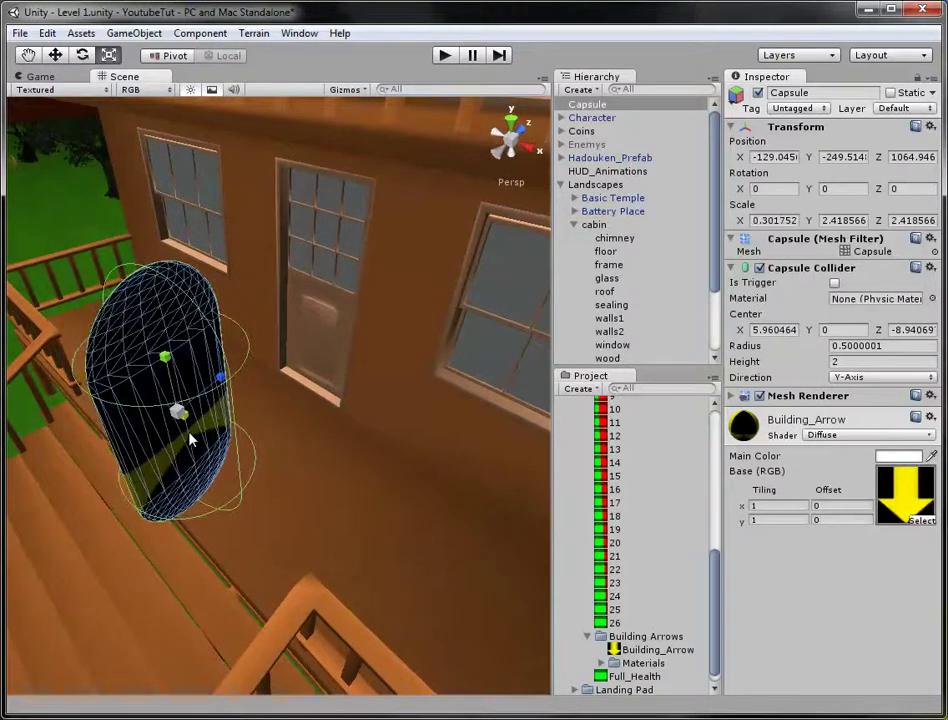
{"action": "key", "text": "ctrl+z"}
{"action": "left_click_drag", "start_coordinate": [207, 393], "coordinate": [199, 400]}
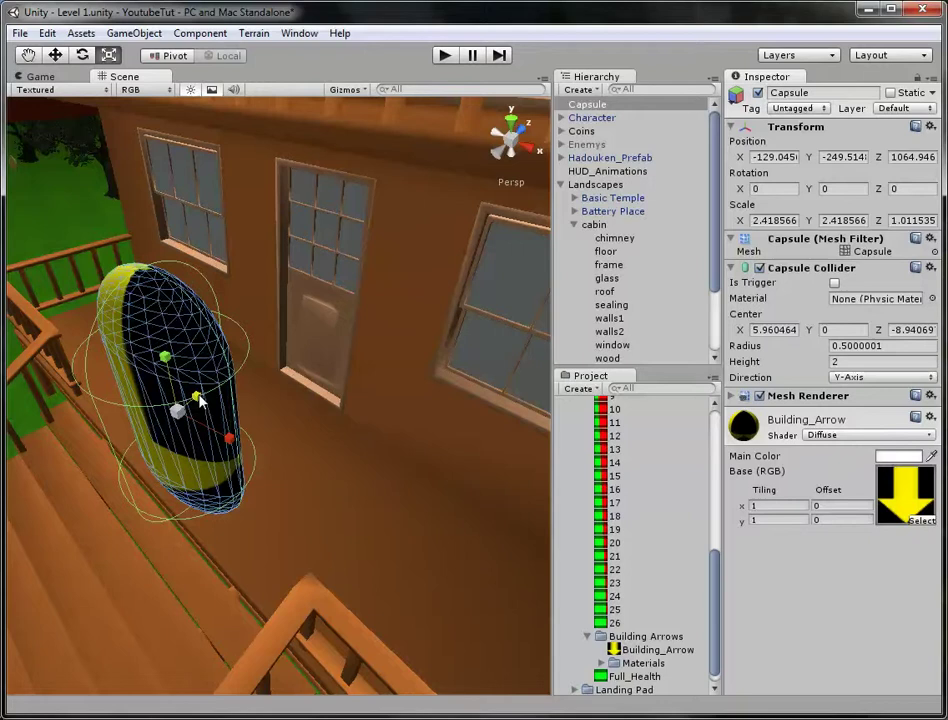
{"action": "key", "text": "ctrl+z"}
{"action": "left_click_drag", "start_coordinate": [229, 440], "coordinate": [360, 280], "text": "alt"}
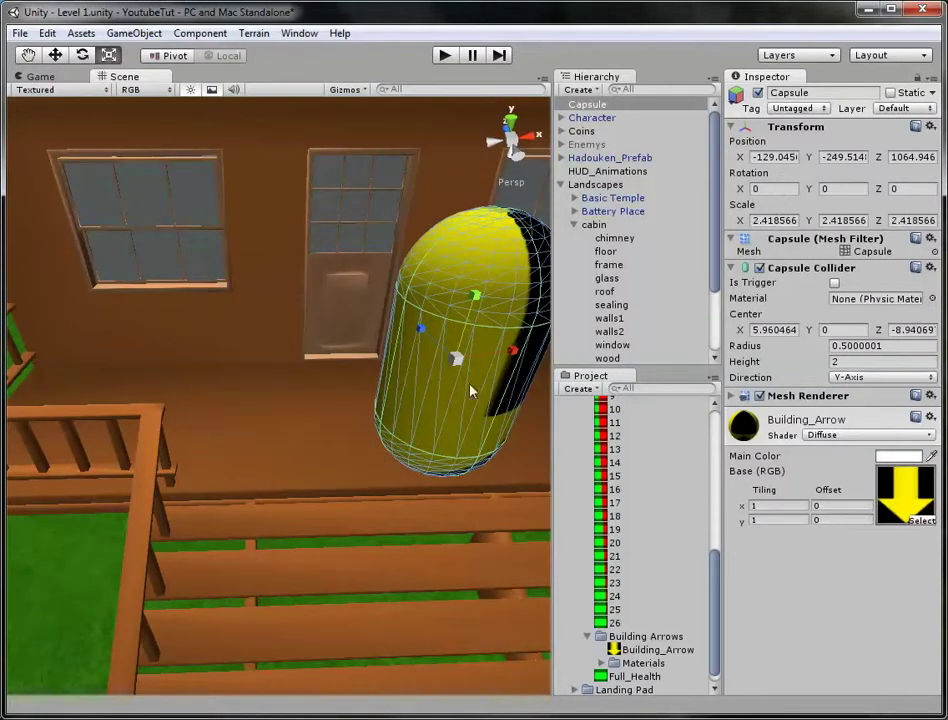
{"action": "left_click_drag", "start_coordinate": [447, 372], "coordinate": [272, 437], "text": "alt"}
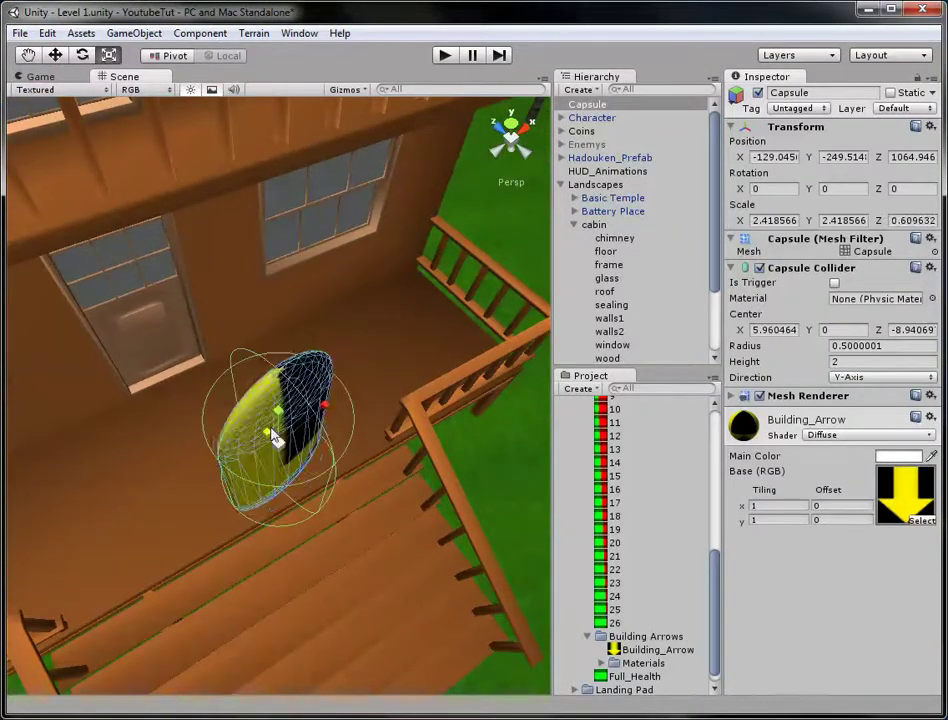
{"action": "key", "text": "ctrl+z"}
{"action": "left_click_drag", "start_coordinate": [326, 405], "coordinate": [296, 456]}
{"action": "key", "text": "ctrl+z"}
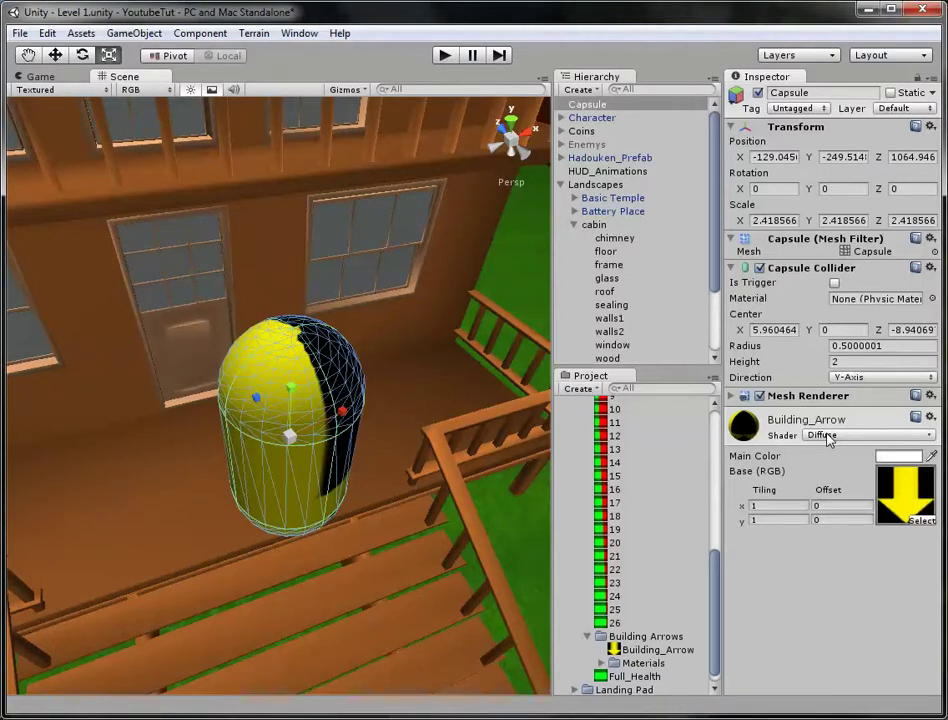
Step: Change the Building_Arrow material's shader to Transparent/Bumped Diffuse
{"action": "left_click", "coordinate": [822, 436]}
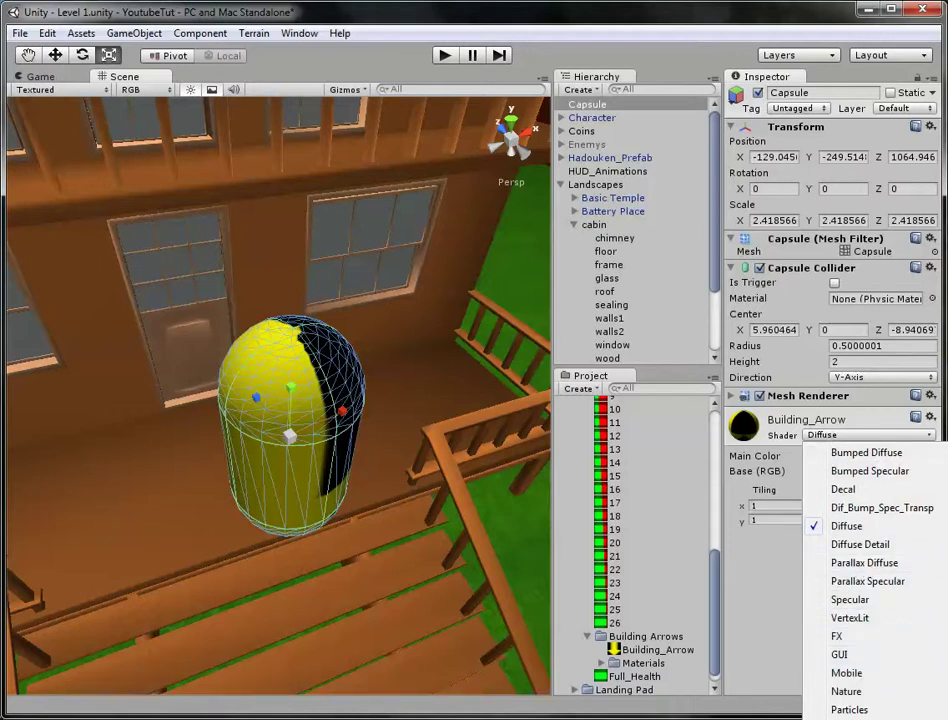
{"action": "left_click", "coordinate": [946, 718]}
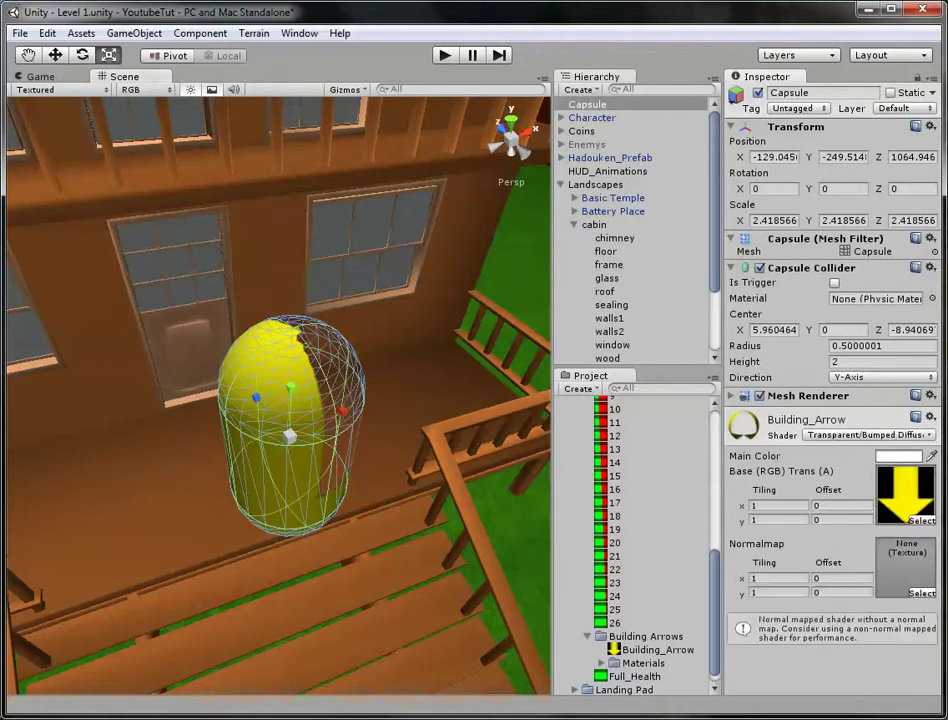
{"action": "left_click_drag", "start_coordinate": [391, 550], "coordinate": [420, 560], "text": "alt"}
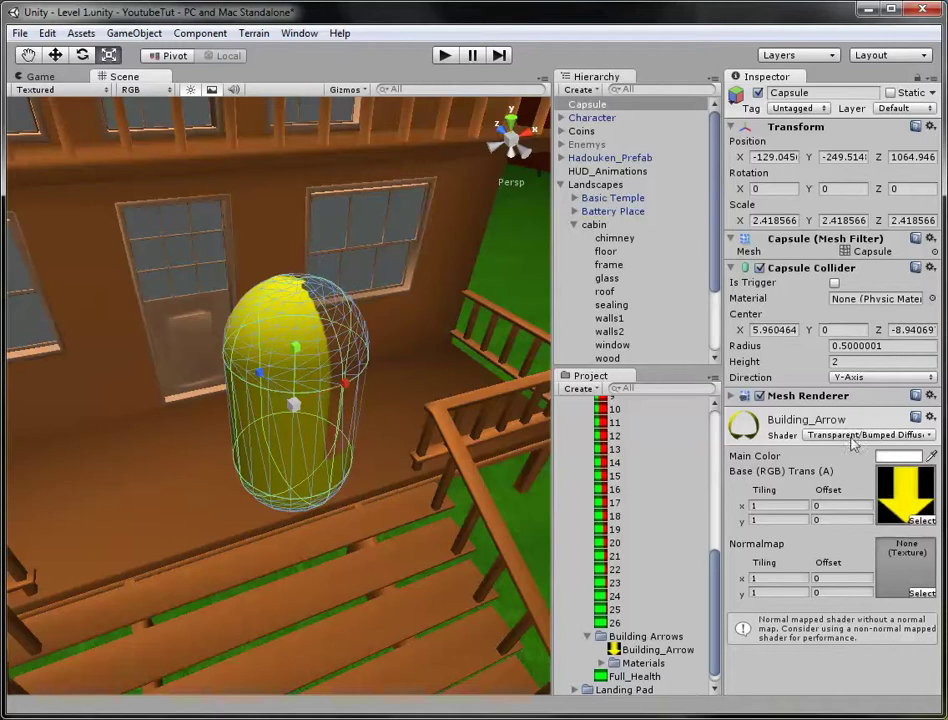
Step: Set the base texture's X tiling to 2, trying a Y tiling of 2 before restoring it to 1
{"action": "left_click_drag", "start_coordinate": [775, 509], "coordinate": [719, 506]}
{"action": "type", "text": "2"}
{"action": "key", "text": "Tab"}
{"action": "left_click_drag", "start_coordinate": [790, 523], "coordinate": [725, 529]}
{"action": "type", "text": "2"}
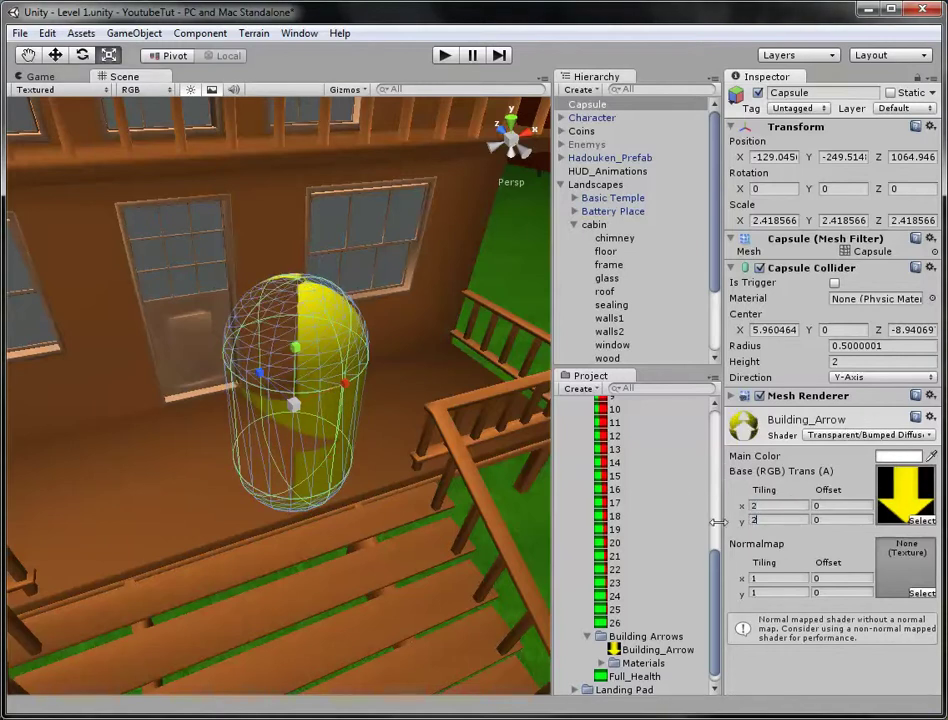
{"action": "left_click_drag", "start_coordinate": [213, 266], "coordinate": [290, 295], "text": "alt"}
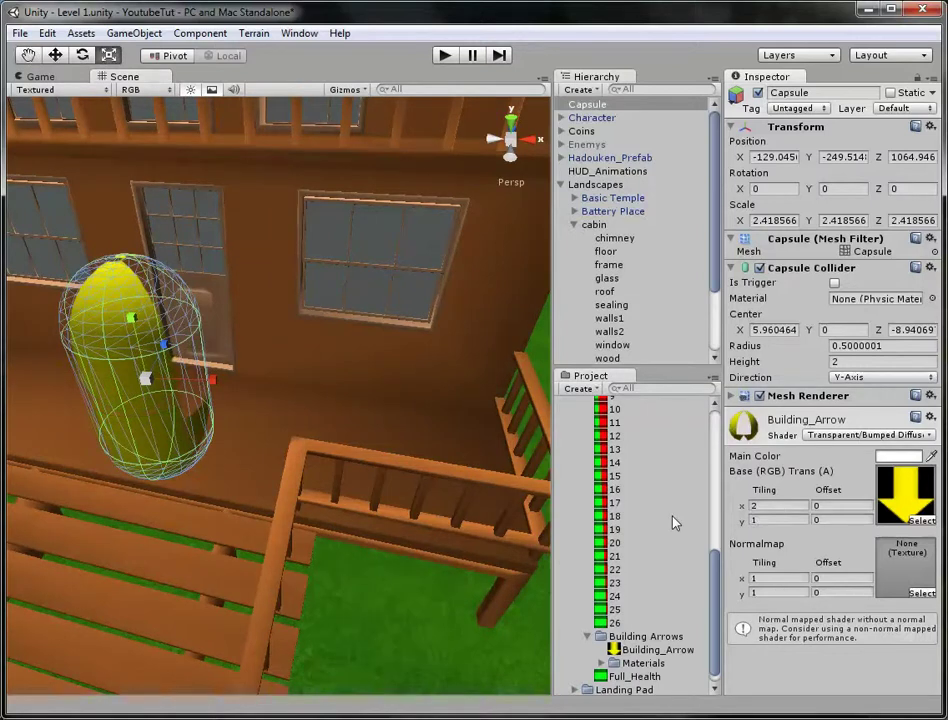
Step: Flatten the capsule along its Z axis to a scale of about 0.62 and check the arrow from the front
{"action": "left_click_drag", "start_coordinate": [105, 222], "coordinate": [280, 387], "text": "alt"}
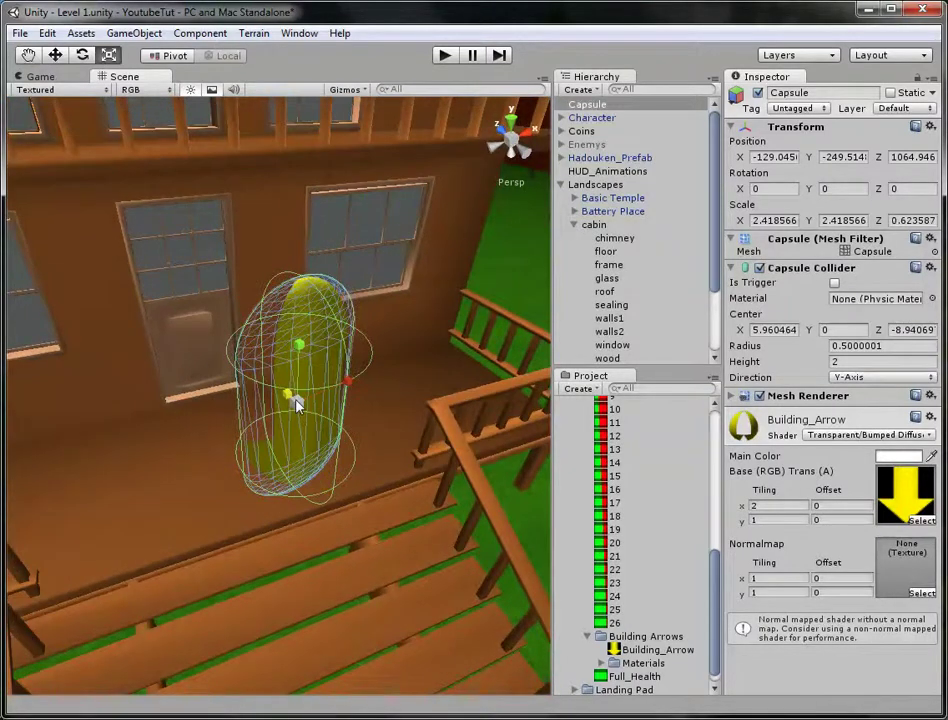
{"action": "left_click", "coordinate": [524, 151]}
{"action": "middle_click_drag", "start_coordinate": [226, 321], "coordinate": [301, 412]}
{"action": "scroll", "coordinate": [290, 376], "scroll_direction": "up", "scroll_amount": 5}
{"action": "scroll", "coordinate": [301, 412], "scroll_direction": "up", "scroll_amount": 2}
{"action": "scroll", "coordinate": [300, 412], "scroll_direction": "up", "scroll_amount": 2}
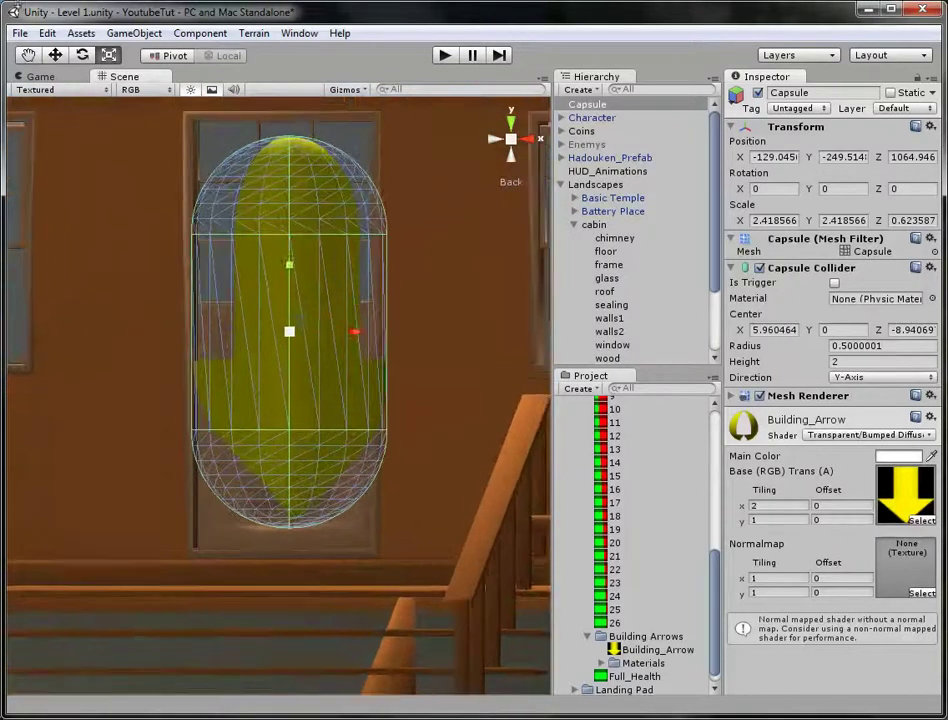
Step: Move the capsule closer to the door, to about Z 1067.6, and make its collider a trigger
{"action": "left_click", "coordinate": [55, 55]}
{"action": "left_click", "coordinate": [61, 296]}
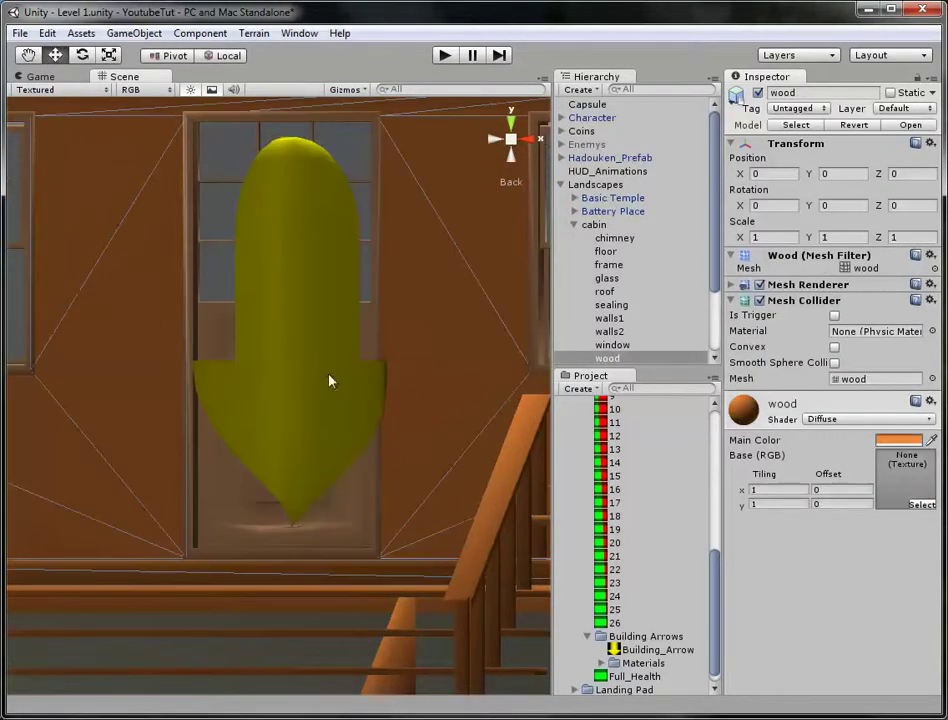
{"action": "left_click", "coordinate": [353, 313]}
{"action": "left_click", "coordinate": [510, 126]}
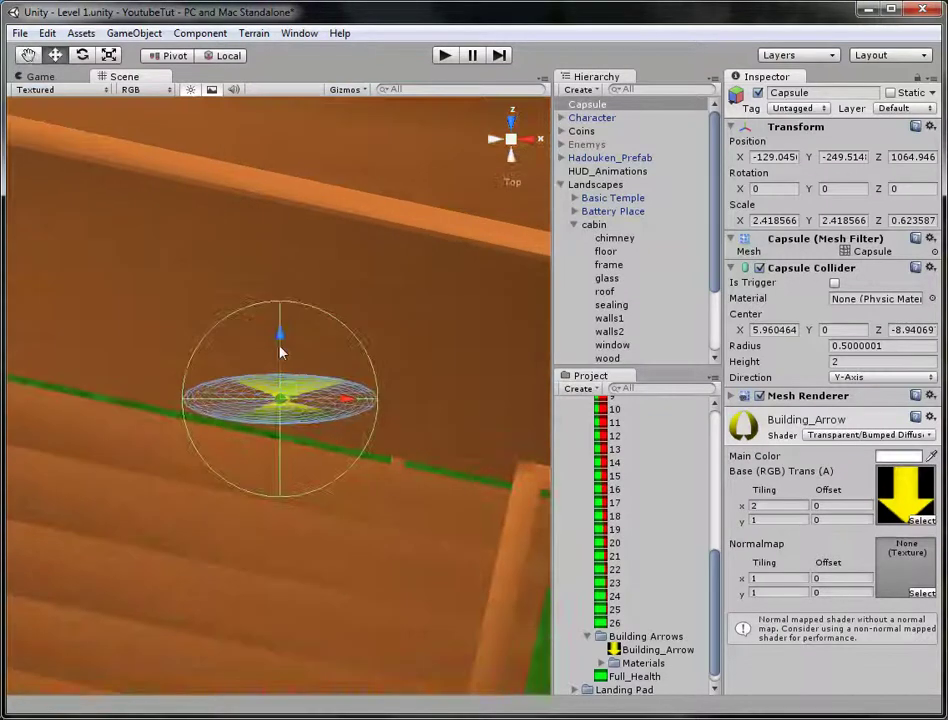
{"action": "left_click_drag", "start_coordinate": [280, 350], "coordinate": [466, 162]}
{"action": "left_click", "coordinate": [511, 160]}
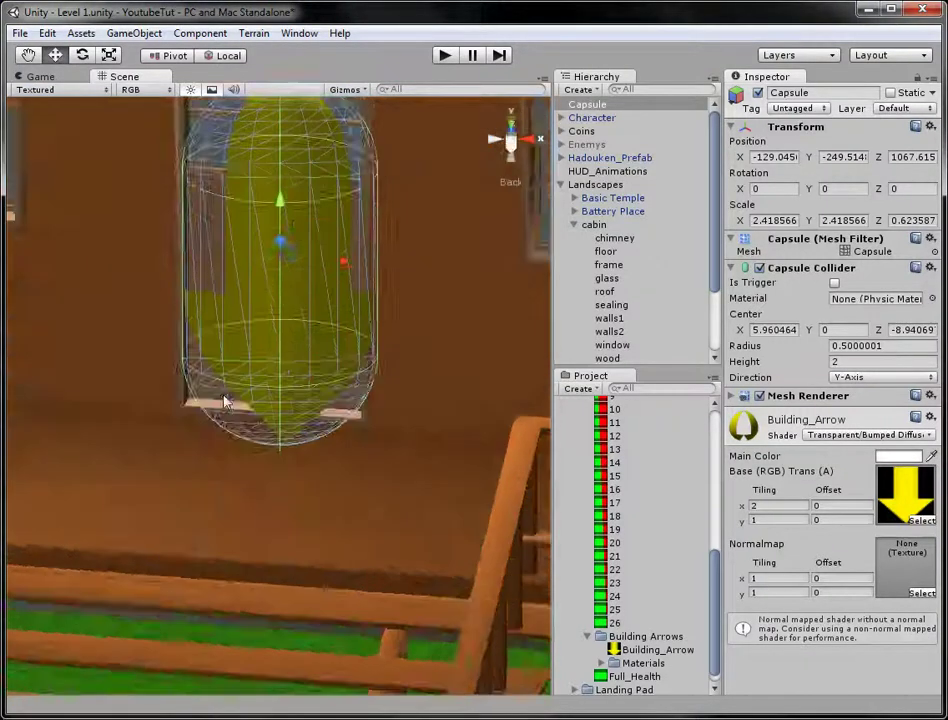
{"action": "left_click", "coordinate": [835, 284]}
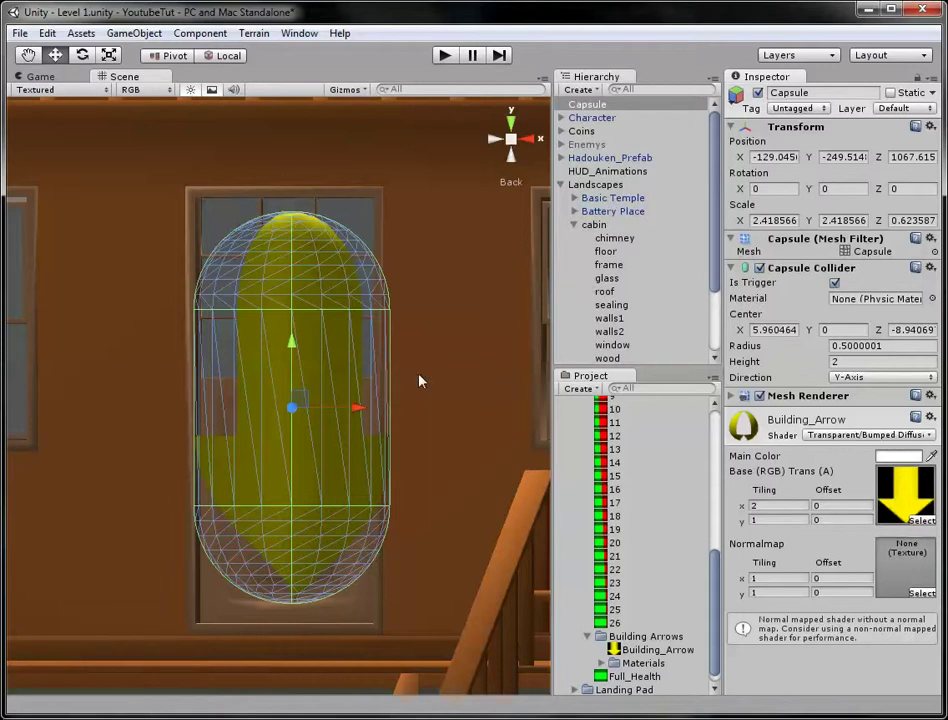
Step: Rotate the capsule around its Y axis to about 10 degrees so the arrow lines up with the door
{"action": "left_click", "coordinate": [82, 55]}
{"action": "left_click_drag", "start_coordinate": [341, 413], "coordinate": [308, 413]}
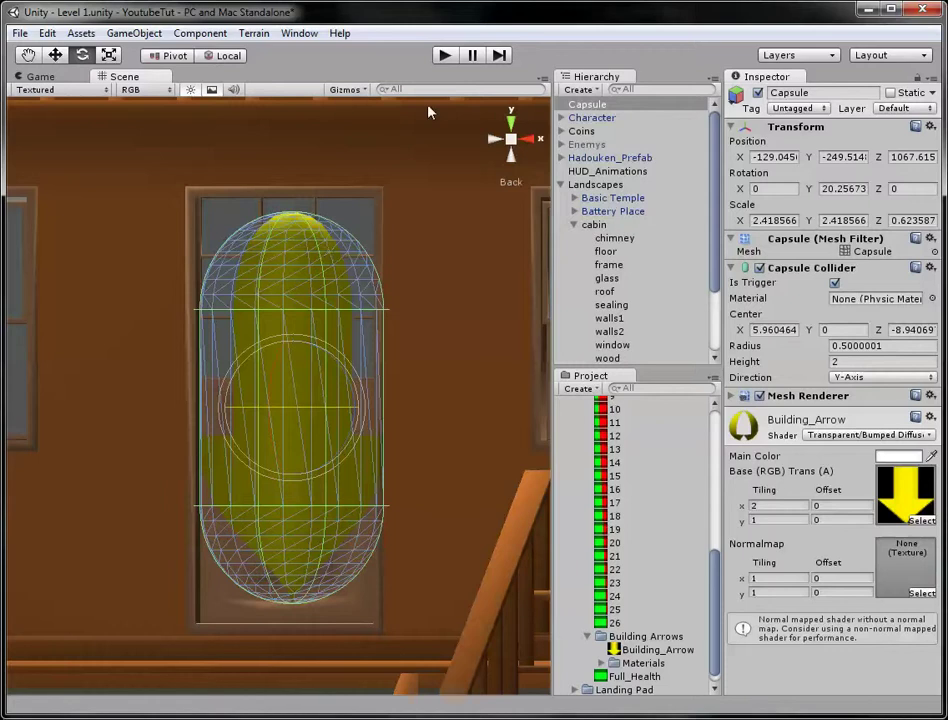
{"action": "left_click", "coordinate": [514, 141]}
{"action": "left_click_drag", "start_coordinate": [411, 419], "coordinate": [940, 705], "text": "alt"}
{"action": "left_click_drag", "start_coordinate": [320, 293], "coordinate": [363, 230], "text": "alt"}
{"action": "left_click_drag", "start_coordinate": [353, 329], "coordinate": [388, 335]}
Step: Nudge the capsule to about X -129.2, Z 1067.78 in front of the door
{"action": "left_click", "coordinate": [55, 55]}
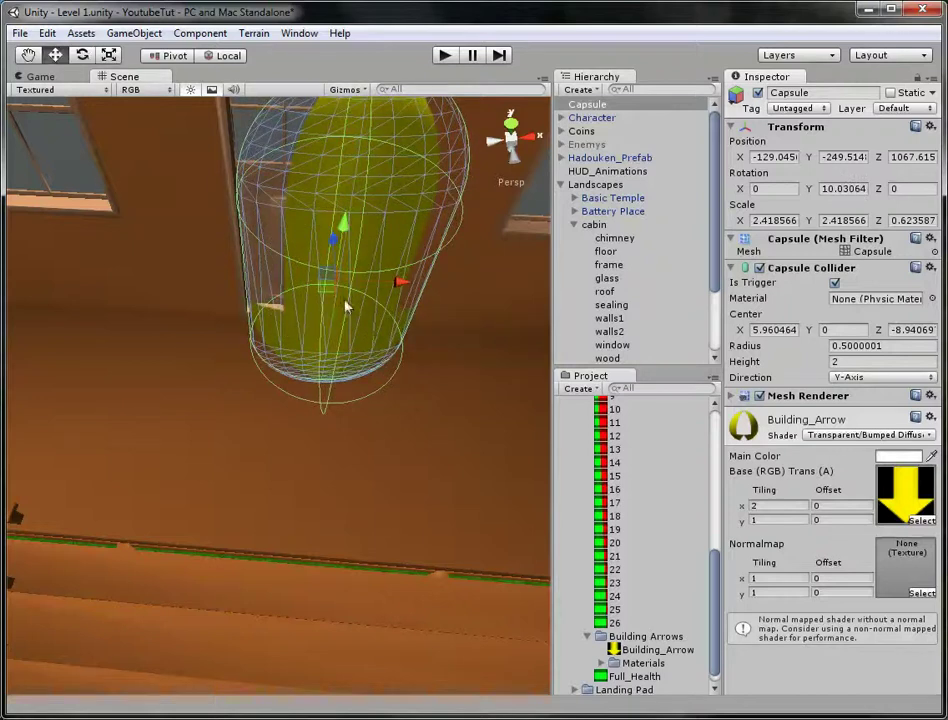
{"action": "left_click_drag", "start_coordinate": [318, 285], "coordinate": [313, 281]}
{"action": "scroll", "coordinate": [338, 364], "scroll_direction": "down", "scroll_amount": 3}
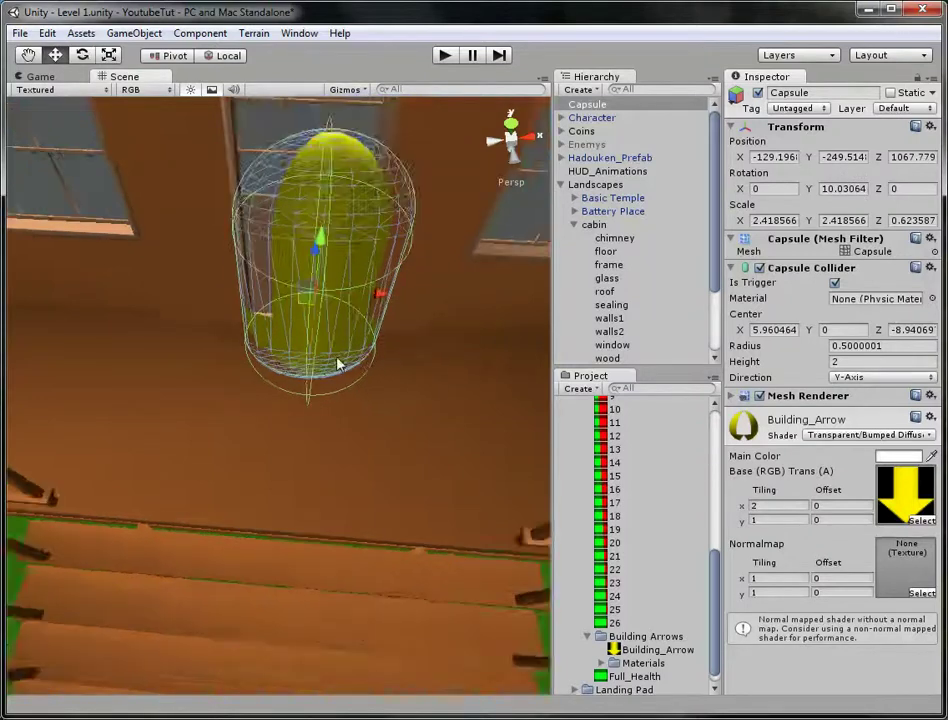
Step: Move the capsule closer to the cabin's front door and centre it there, at about X -129.49, Z 1068.27
{"action": "left_click_drag", "start_coordinate": [348, 388], "coordinate": [228, 314], "text": "alt"}
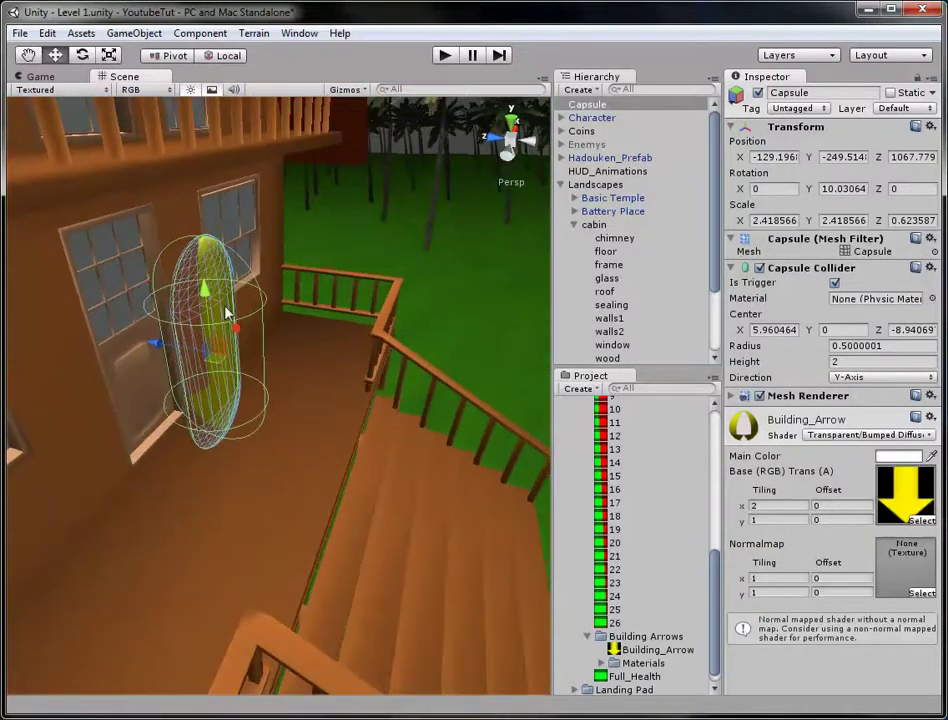
{"action": "mouse_move", "coordinate": [183, 350]}
{"action": "left_mouse_down"}
{"action": "mouse_move", "coordinate": [157, 341]}
{"action": "mouse_move", "coordinate": [196, 343]}
{"action": "mouse_move", "coordinate": [188, 345]}
{"action": "left_mouse_up"}
{"action": "left_click_drag", "start_coordinate": [229, 381], "coordinate": [14, 361], "text": "alt"}
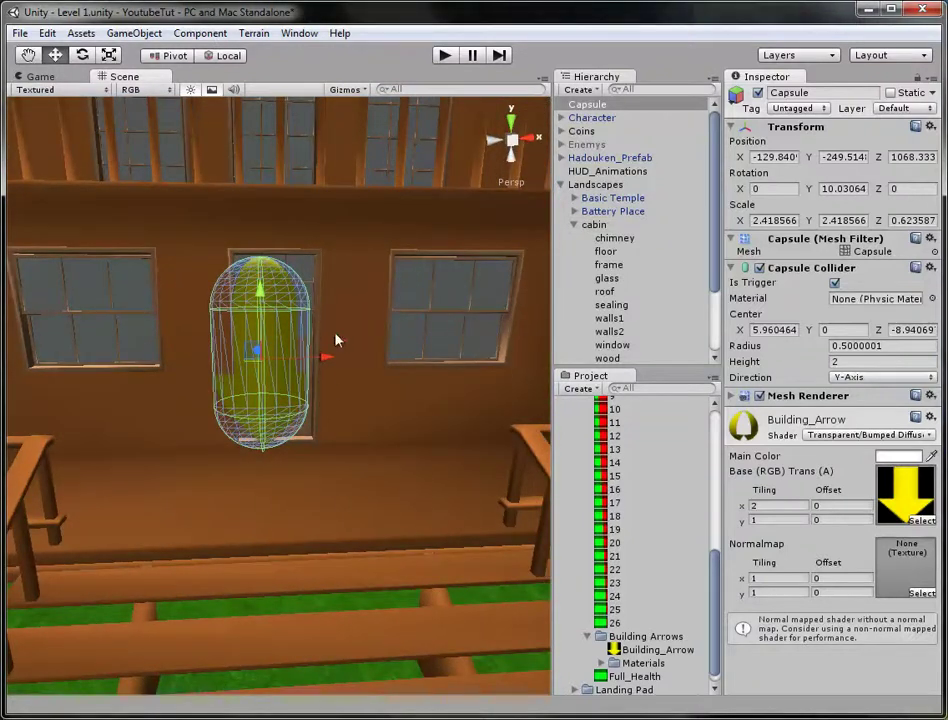
{"action": "left_click_drag", "start_coordinate": [322, 364], "coordinate": [337, 365]}
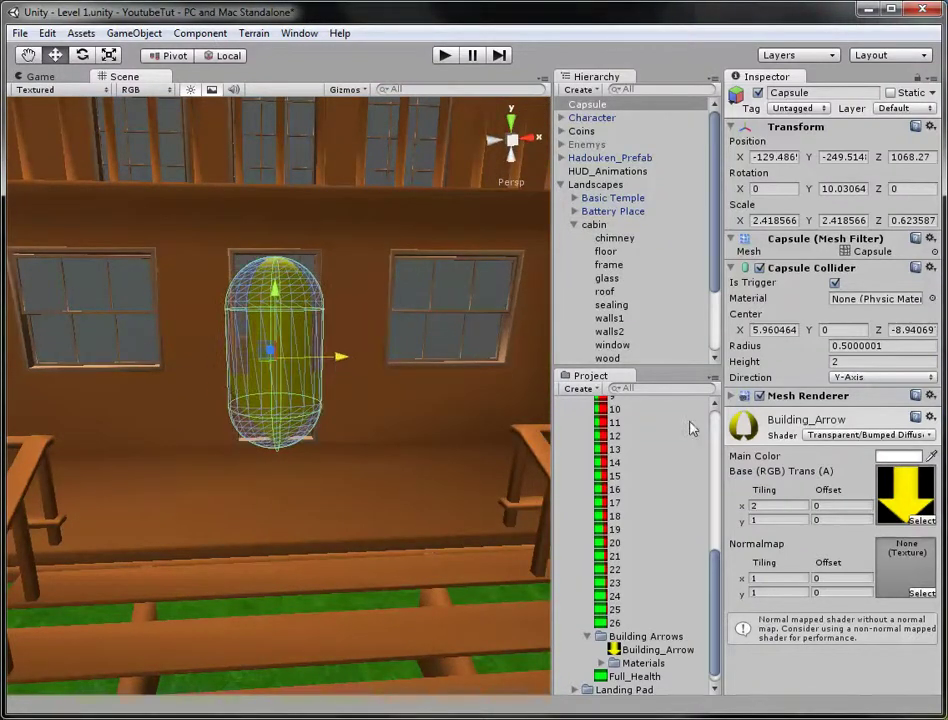
Step: Attach the Item_Bounce script from the Scripts folder's Items subfolder to the capsule
{"action": "scroll", "coordinate": [620, 640], "scroll_direction": "up", "scroll_amount": 8}
{"action": "left_click", "coordinate": [562, 547]}
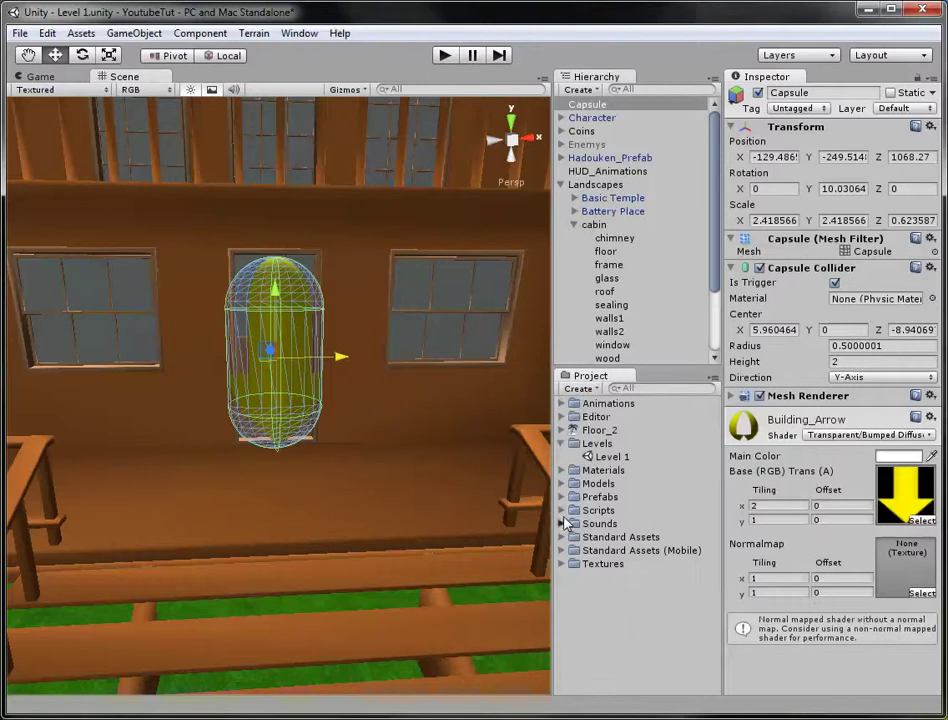
{"action": "left_click", "coordinate": [562, 523]}
{"action": "left_click", "coordinate": [562, 523]}
{"action": "left_click", "coordinate": [562, 510]}
{"action": "left_click_drag", "start_coordinate": [621, 617], "coordinate": [826, 695]}
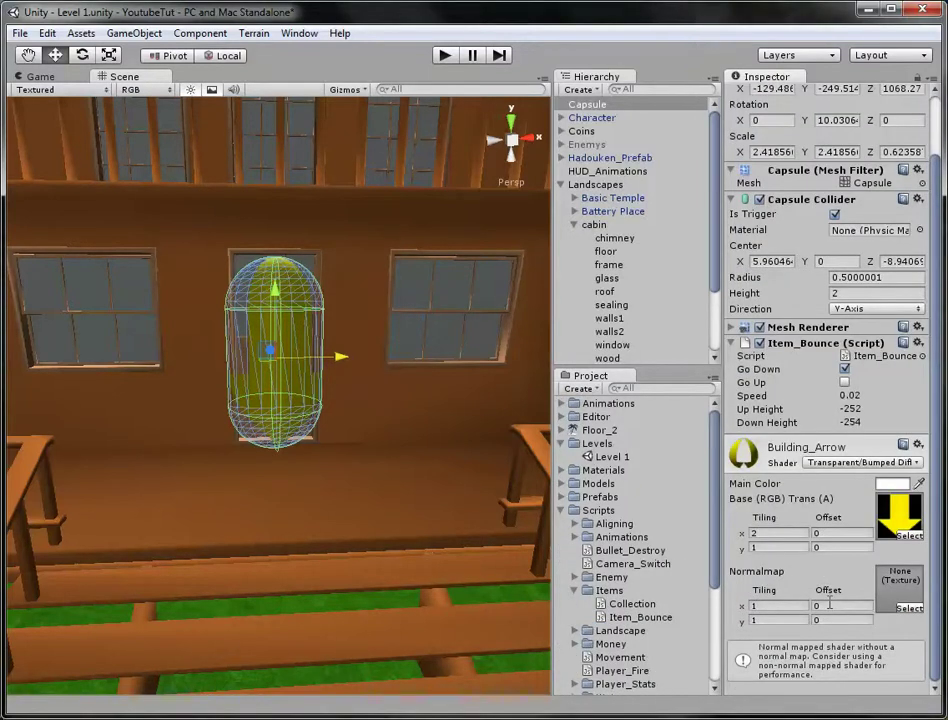
{"action": "scroll", "coordinate": [730, 236], "scroll_direction": "up", "scroll_amount": 2}
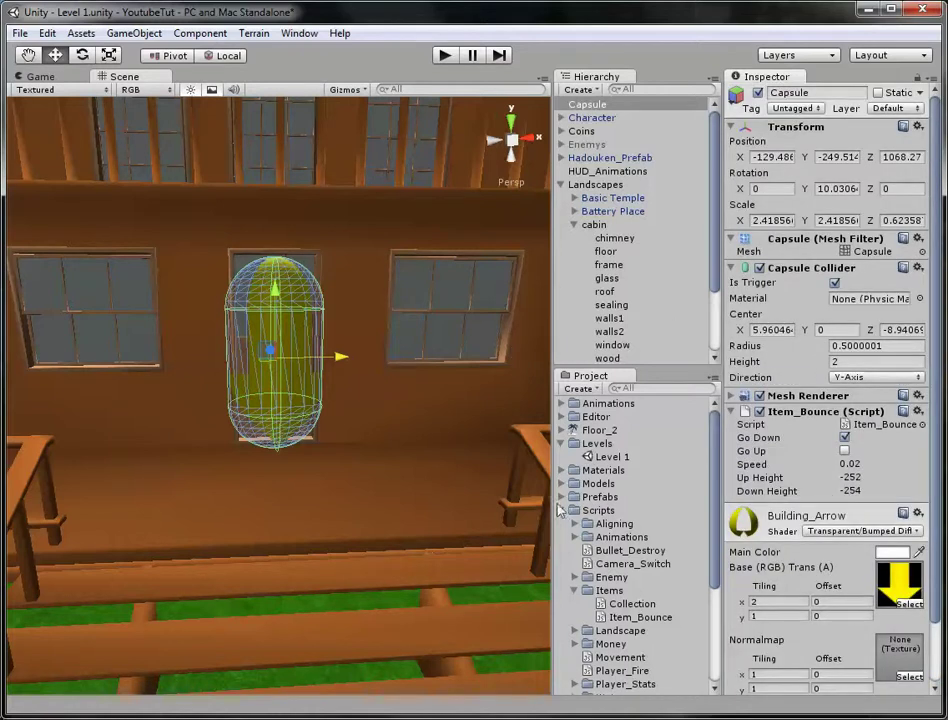
Step: Collapse the Scripts folder and the Landscapes group, and expand the Prefabs folder
{"action": "left_click", "coordinate": [562, 510]}
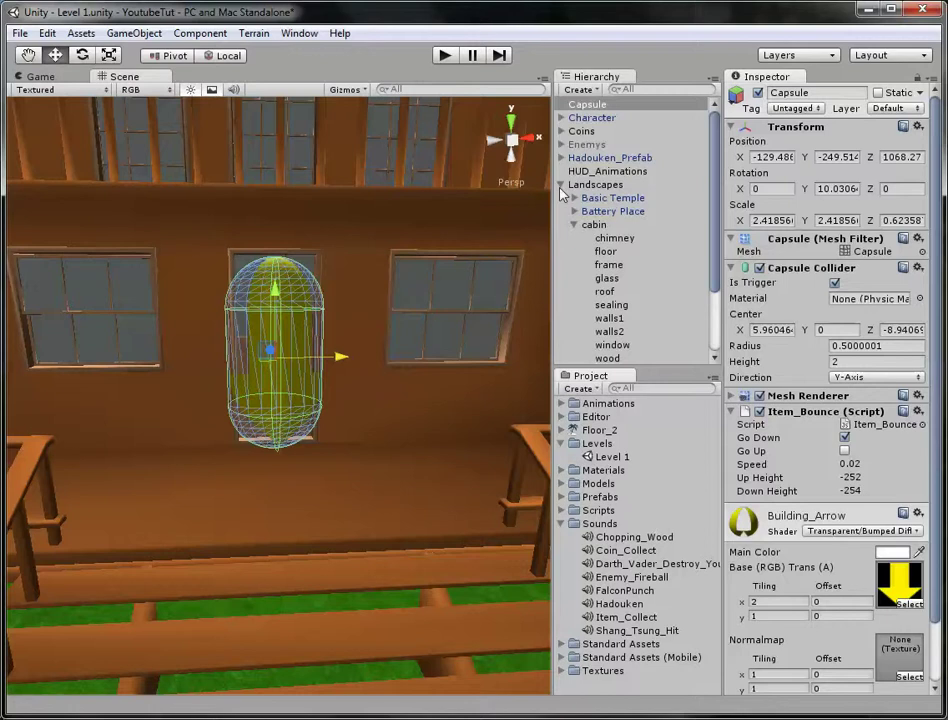
{"action": "left_click", "coordinate": [561, 185]}
{"action": "left_click", "coordinate": [562, 497]}
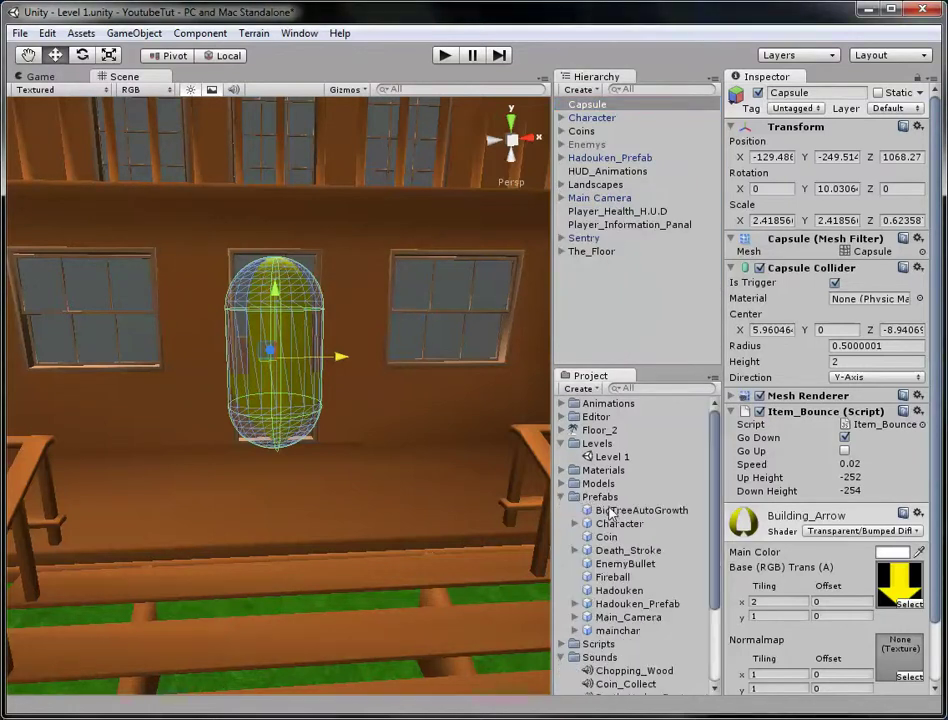
{"action": "left_click", "coordinate": [593, 500]}
{"action": "right_click", "coordinate": [592, 502]}
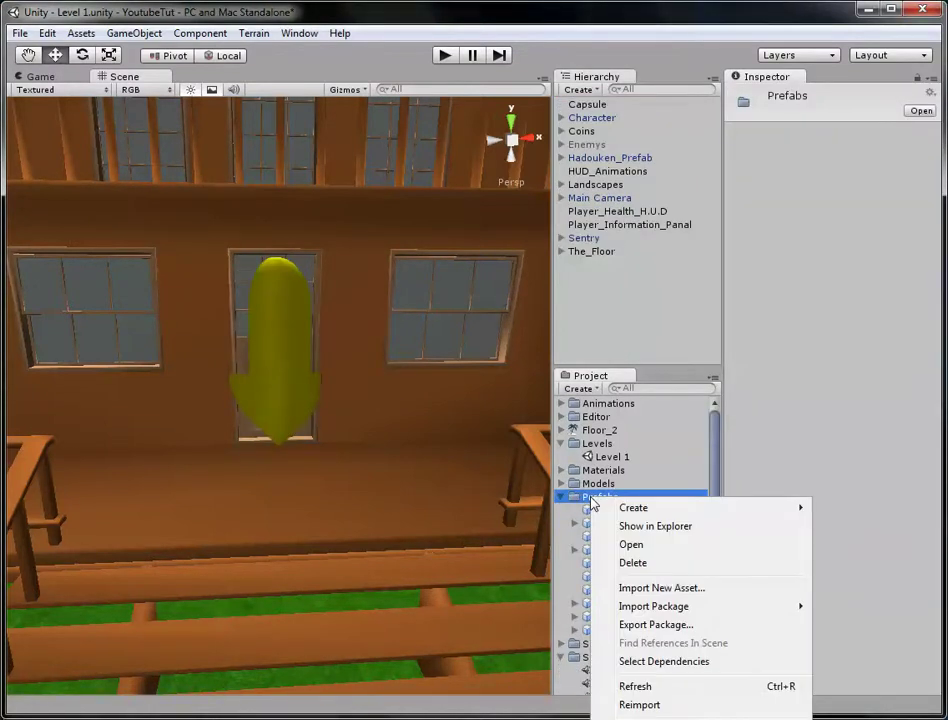
Step: Rename the Capsule object as CabinEnter
{"action": "left_click", "coordinate": [590, 104]}
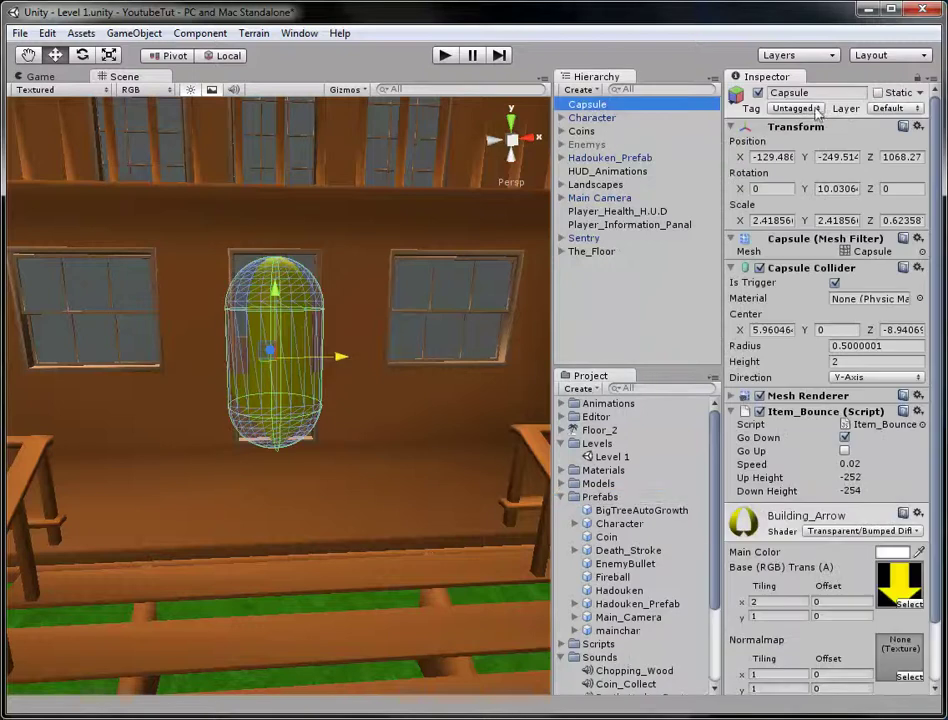
{"action": "type", "text": "Cabin"}
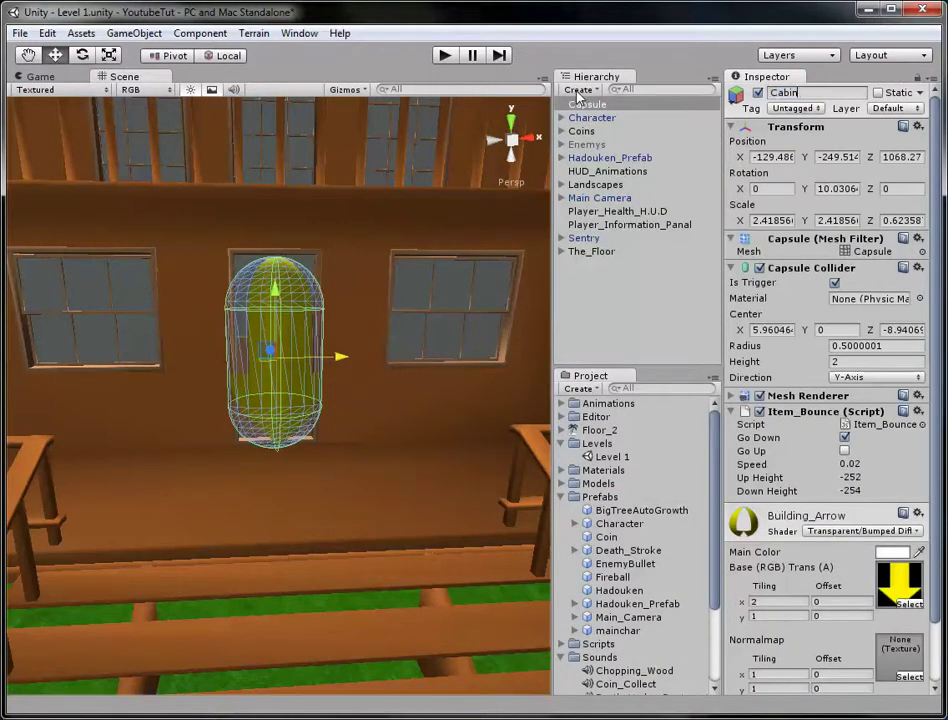
{"action": "type", "text": "E"}
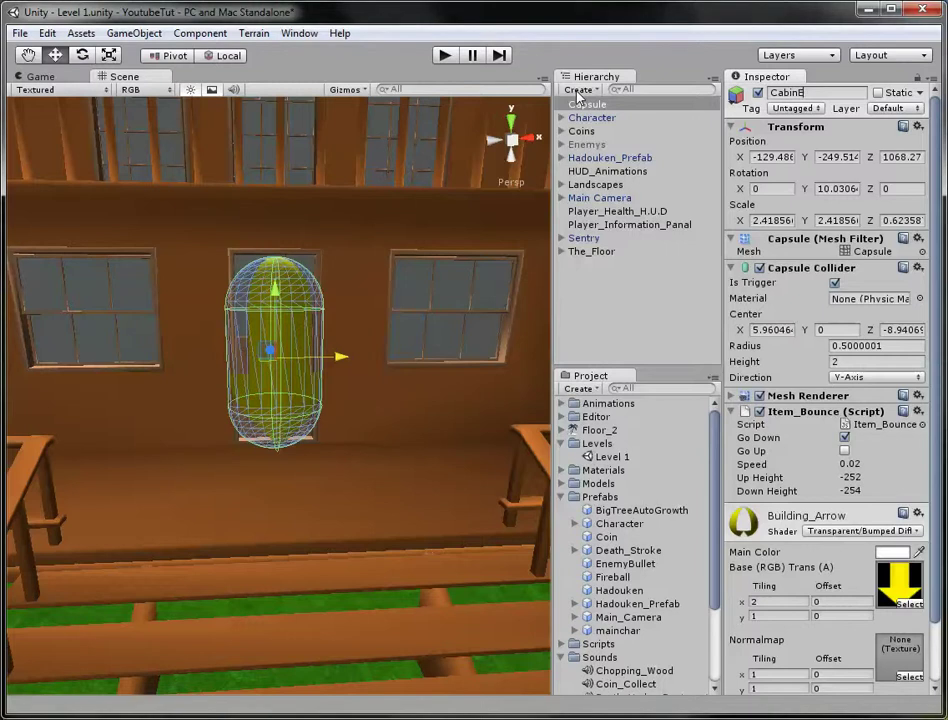
{"action": "type", "text": "nter"}
{"action": "key", "text": "Return"}
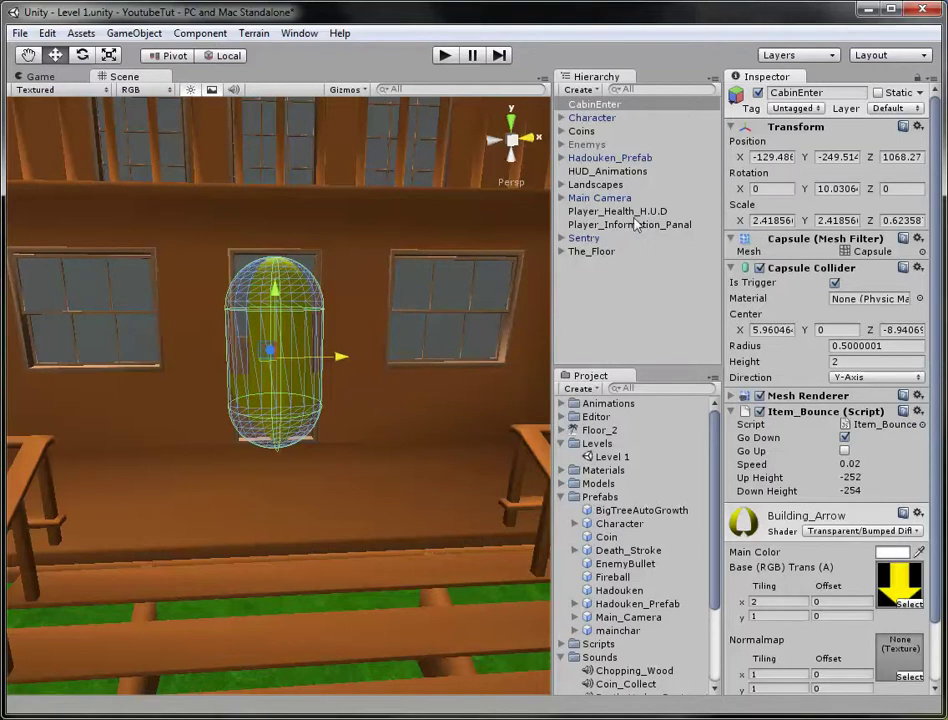
Step: Make CabinEnter a child of the cabin object inside the Landscapes group
{"action": "left_click", "coordinate": [561, 237]}
{"action": "left_click", "coordinate": [561, 237]}
{"action": "left_click", "coordinate": [562, 185]}
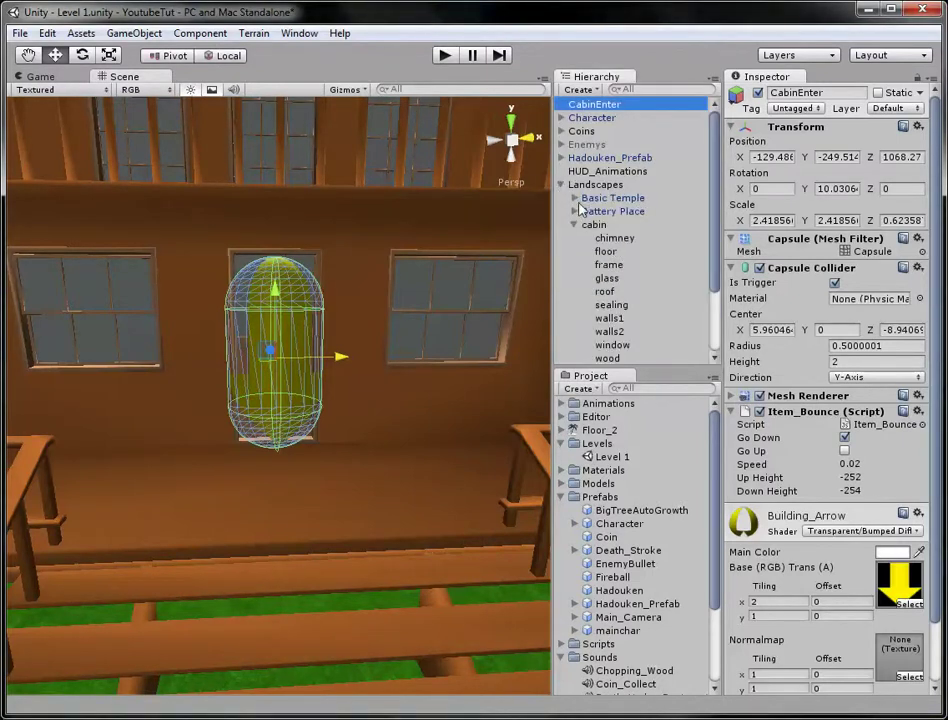
{"action": "left_click_drag", "start_coordinate": [597, 112], "coordinate": [600, 226]}
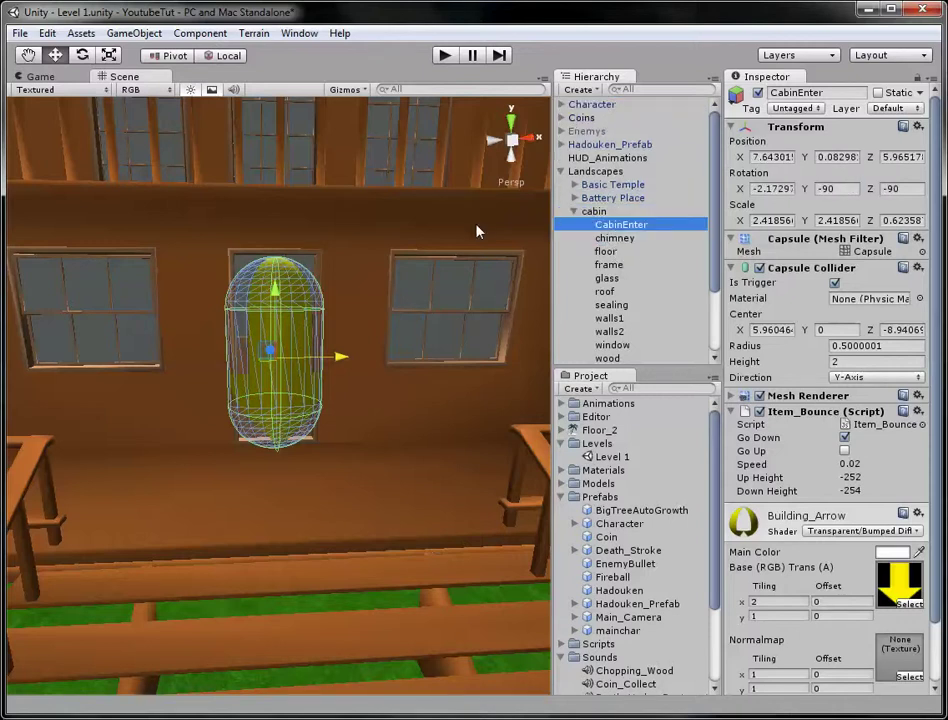
Step: Create a new prefab in the Prefabs folder and name it Door
{"action": "right_click", "coordinate": [612, 498]}
{"action": "mouse_move", "coordinate": [726, 511]}
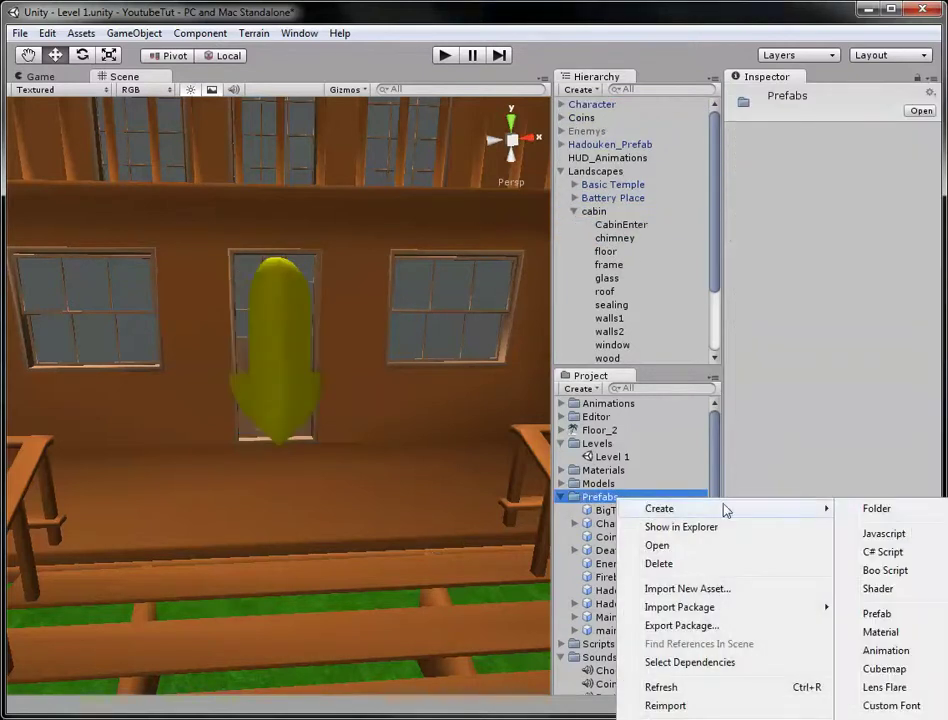
{"action": "left_click", "coordinate": [878, 613]}
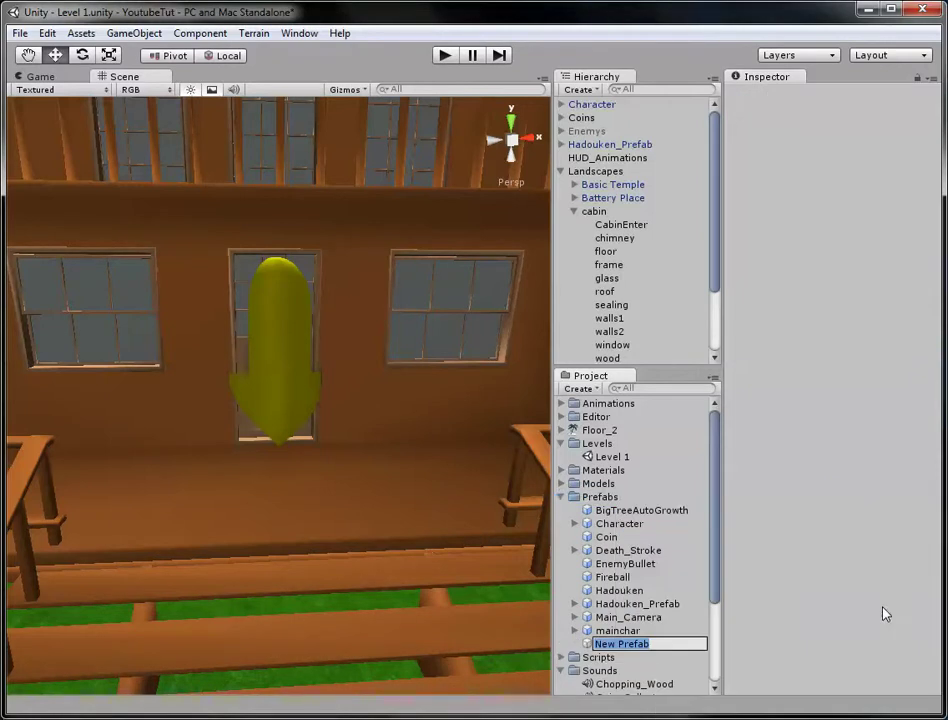
{"action": "type", "text": "Door"}
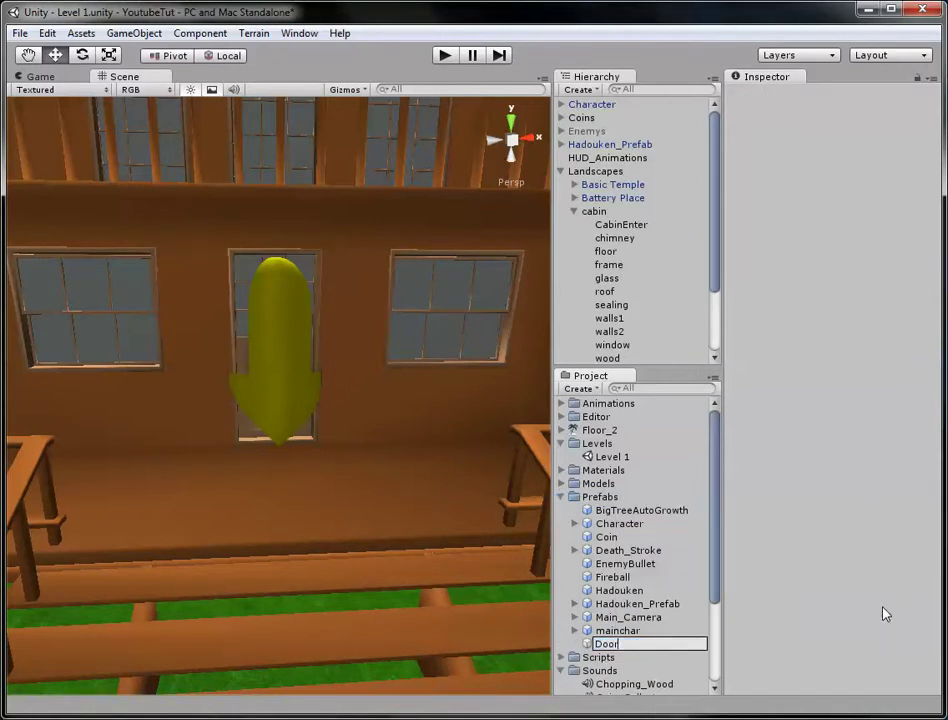
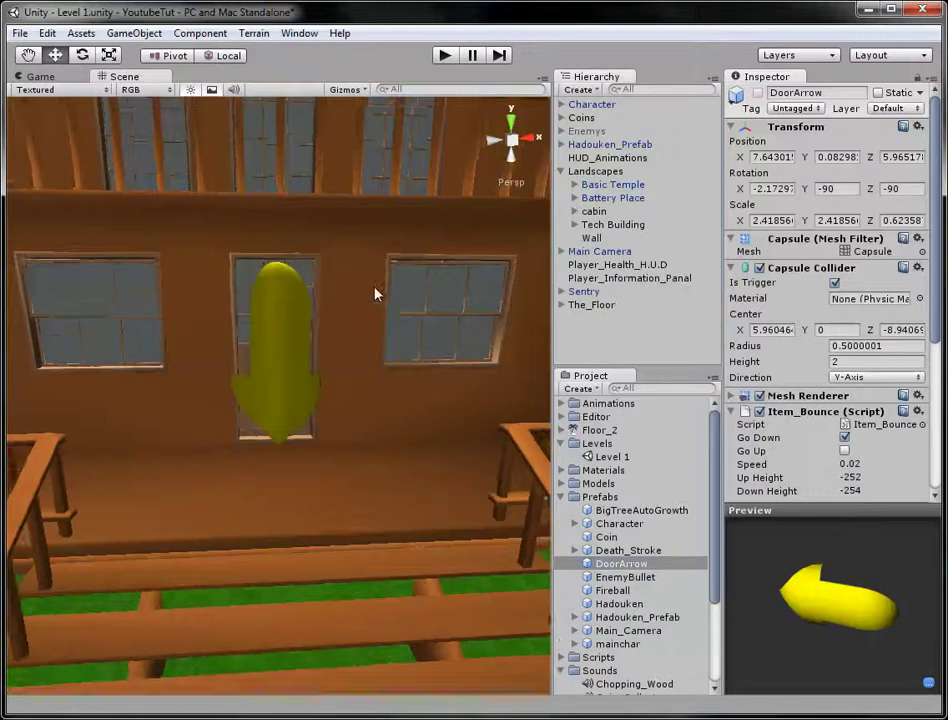
{"action": "scroll", "coordinate": [466, 313], "scroll_direction": "up", "scroll_amount": 5}
{"action": "scroll", "coordinate": [452, 240], "scroll_direction": "down", "scroll_amount": 6}
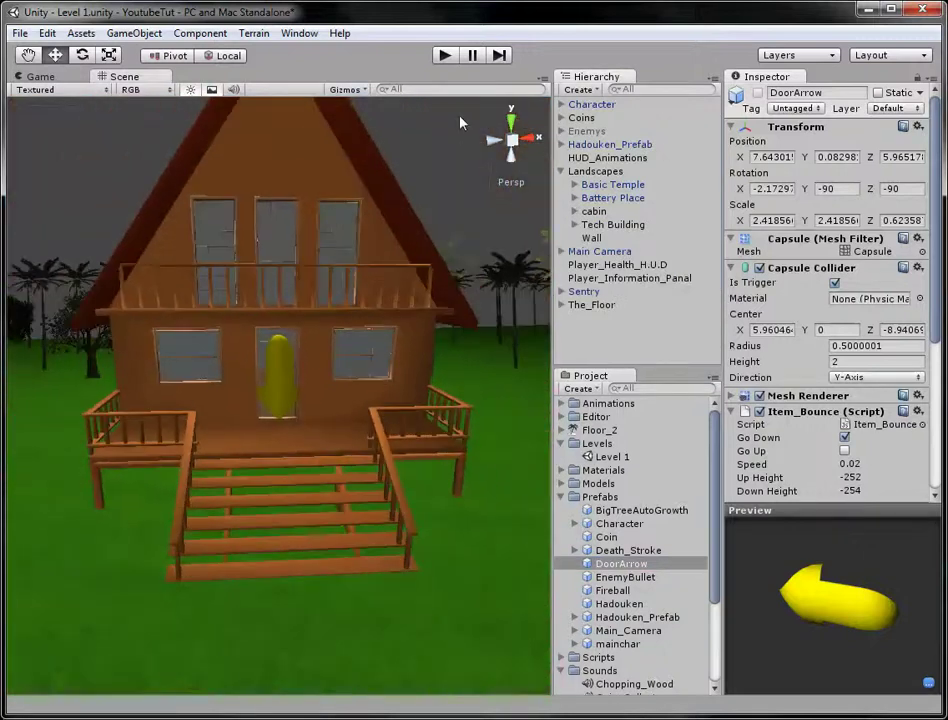
{"action": "left_click", "coordinate": [461, 160]}
{"action": "scroll", "coordinate": [455, 335], "scroll_direction": "up", "scroll_amount": 6}
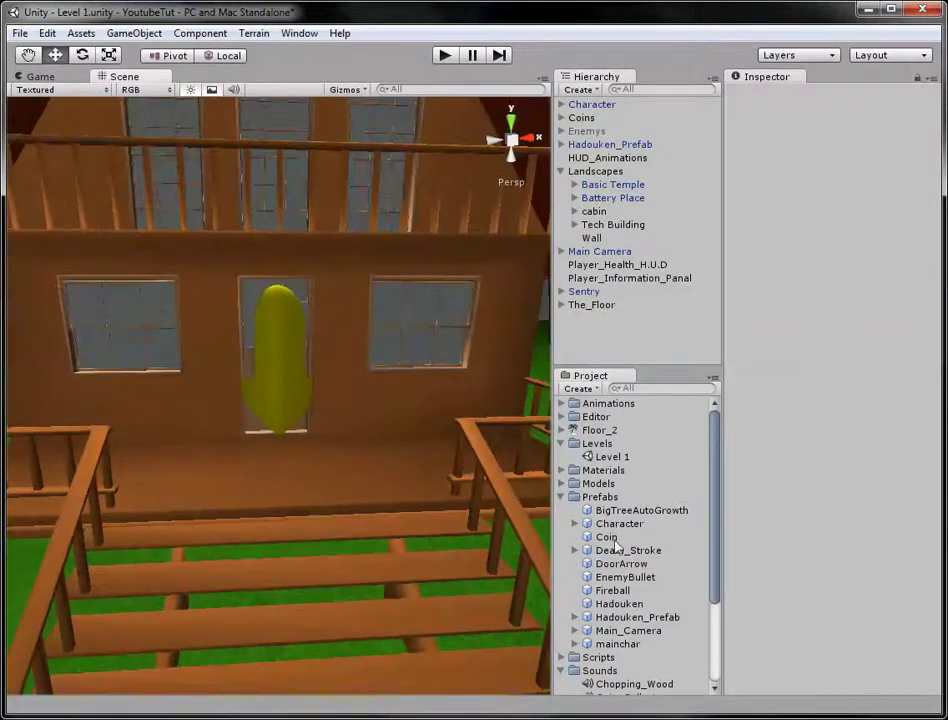
Step: Collapse the Prefabs folder, open the Collection script from Scripts > Items in Notepad++, and widen the editor window
{"action": "left_click", "coordinate": [562, 497]}
{"action": "left_click", "coordinate": [562, 523]}
{"action": "left_click", "coordinate": [562, 510]}
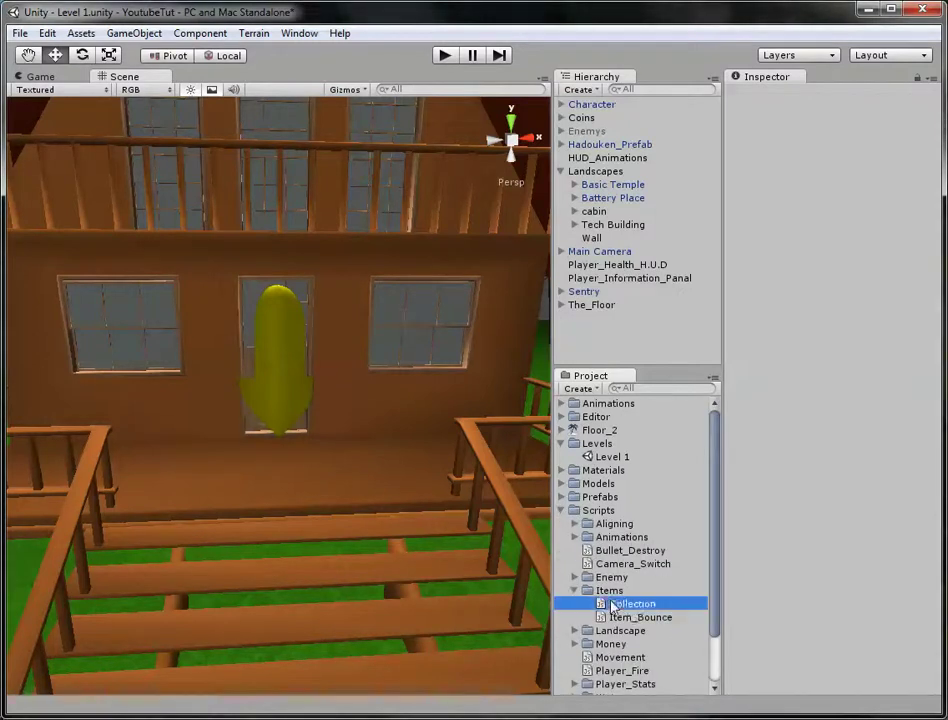
{"action": "double_click", "coordinate": [630, 604]}
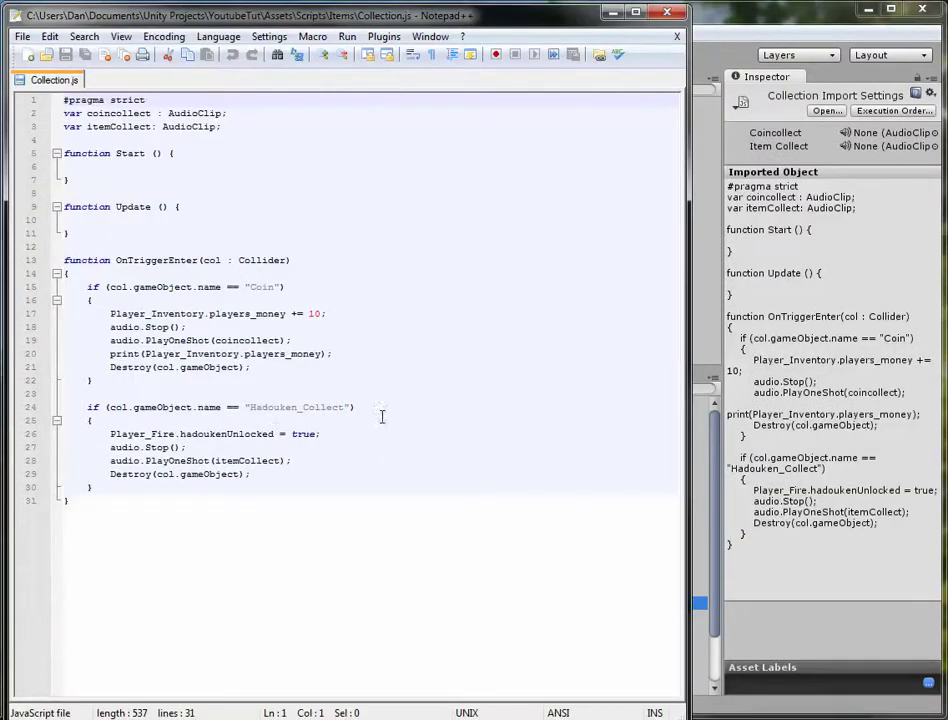
{"action": "left_click_drag", "start_coordinate": [689, 383], "coordinate": [770, 385]}
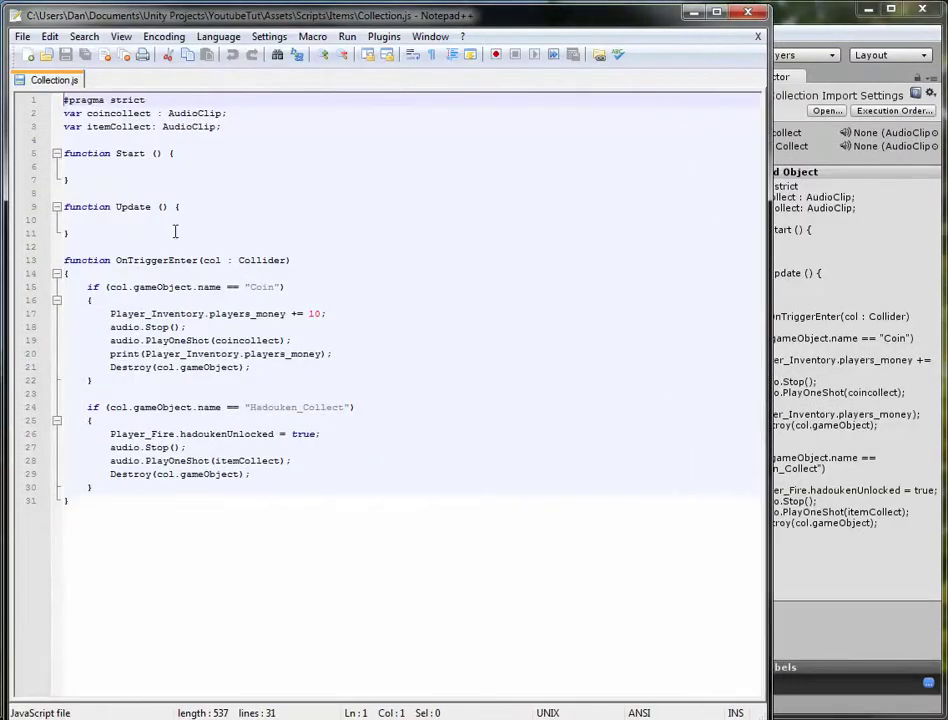
{"action": "left_click", "coordinate": [268, 298]}
{"action": "left_click", "coordinate": [208, 314]}
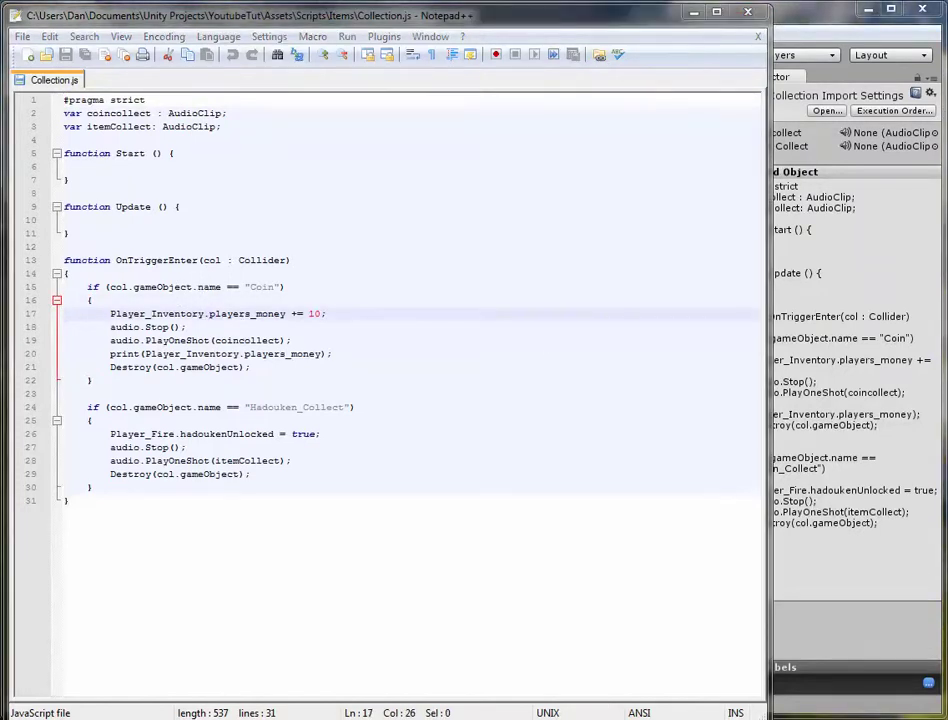
Step: Insert a full-width comment divider made of tildes directly below the opening brace of OnTriggerEnter
{"action": "left_click", "coordinate": [145, 274]}
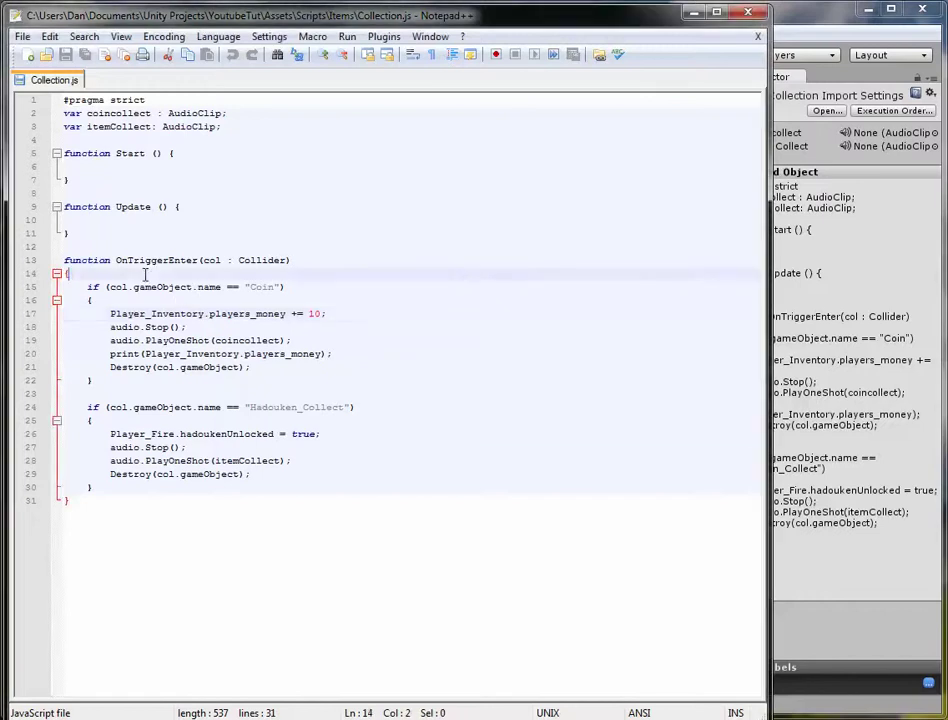
{"action": "key", "text": "Return"}
{"action": "type", "text": "////"}
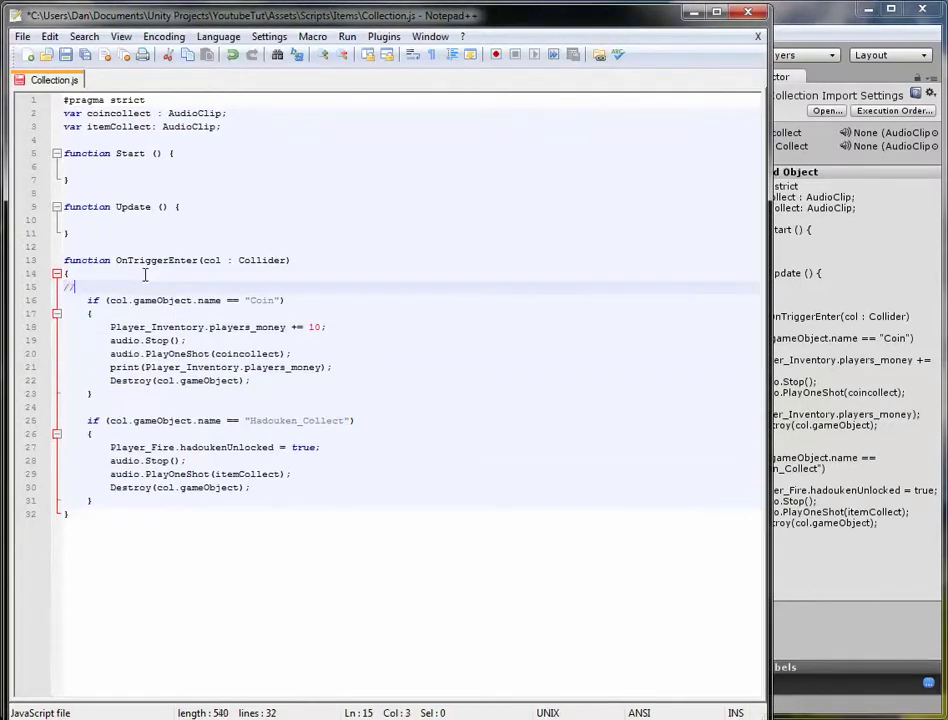
{"action": "type", "text": "----------------------"}
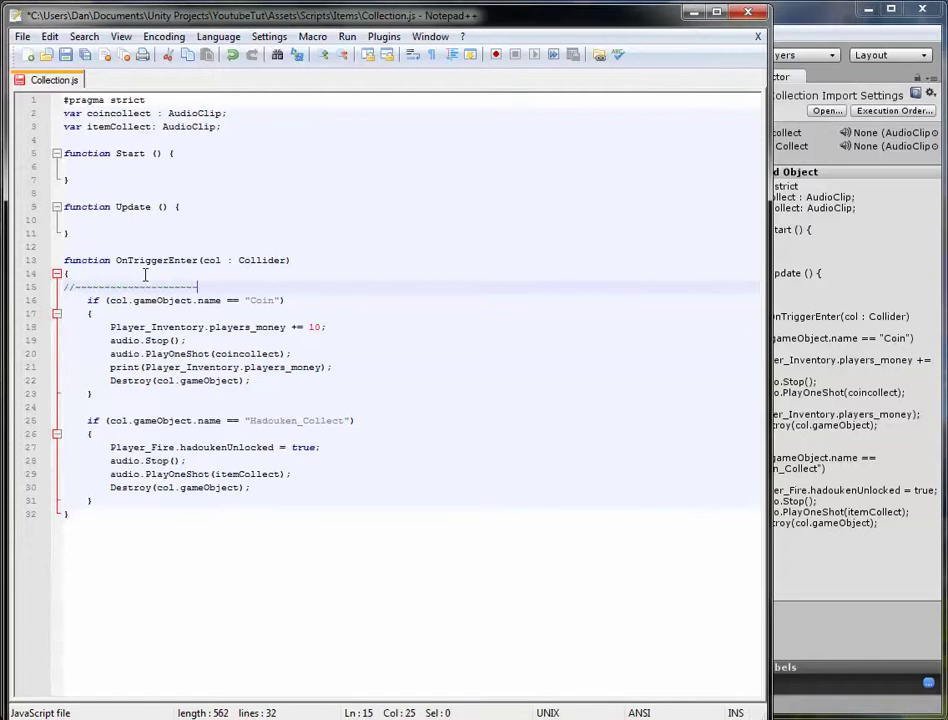
{"action": "type", "text": "-------------------------------------------------------------------------------"}
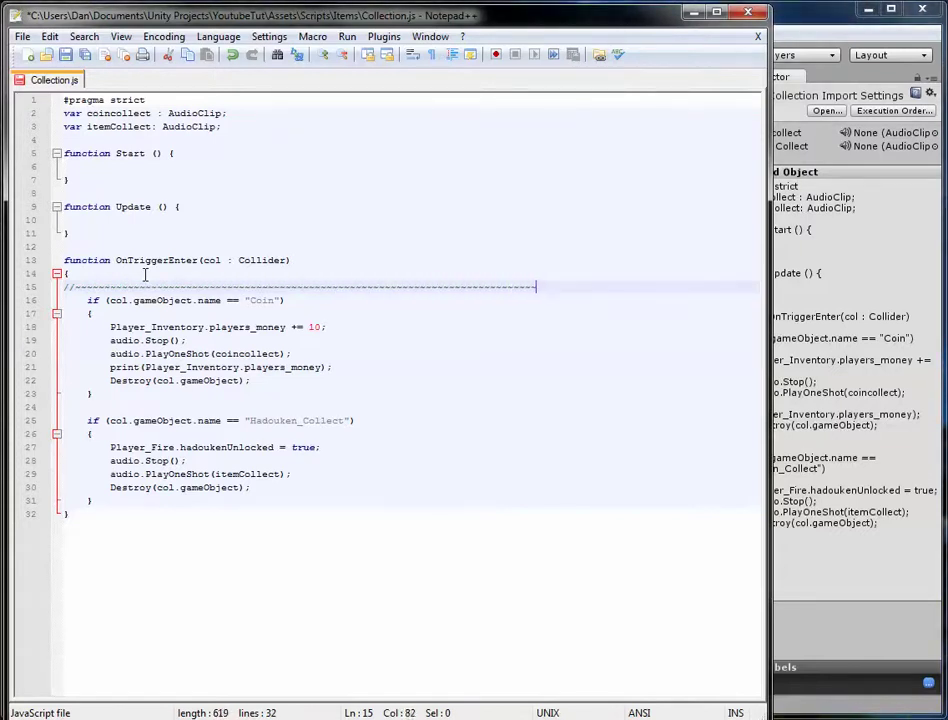
{"action": "type", "text": "--------------"}
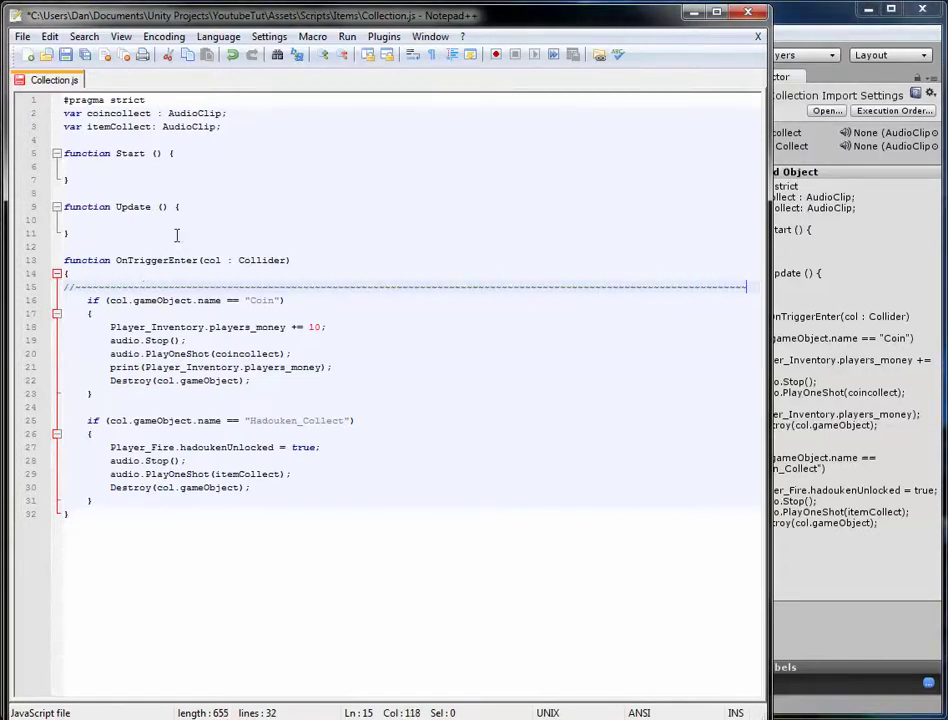
Step: Label the middle of the comment divider "Items" and save the script
{"action": "left_click_drag", "start_coordinate": [392, 286], "coordinate": [351, 288]}
{"action": "key", "text": "Delete"}
{"action": "type", "text": "Items"}
{"action": "key", "text": "ctrl+s"}
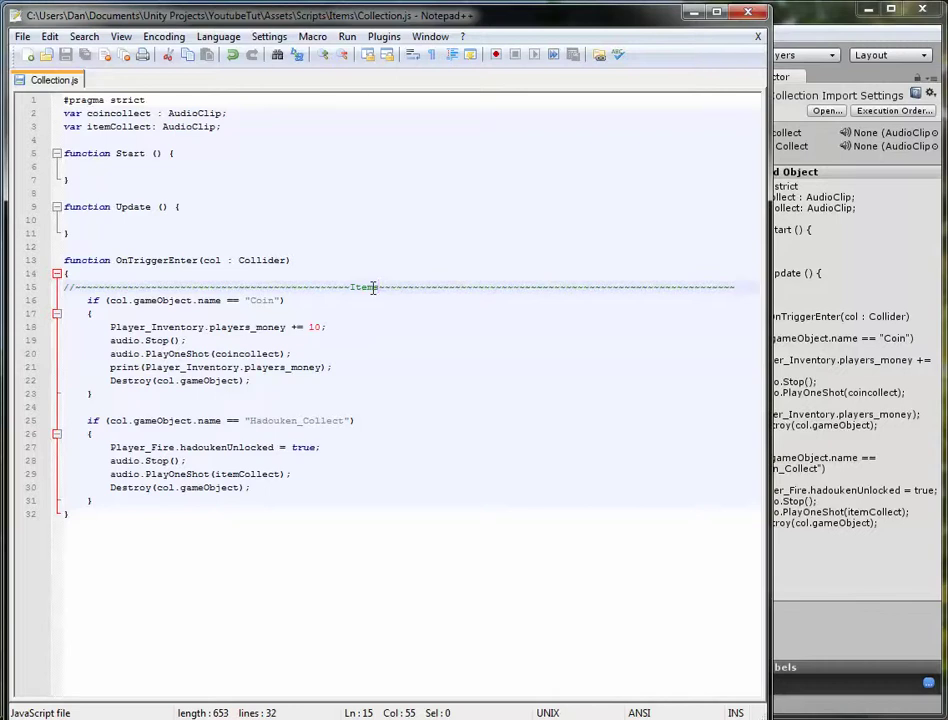
Step: Copy the Items divider below the Hadouken_Collect block, leaving three blank lines between them
{"action": "left_click_drag", "start_coordinate": [731, 280], "coordinate": [719, 277]}
{"action": "key", "text": "ctrl+c"}
{"action": "left_click", "coordinate": [106, 500]}
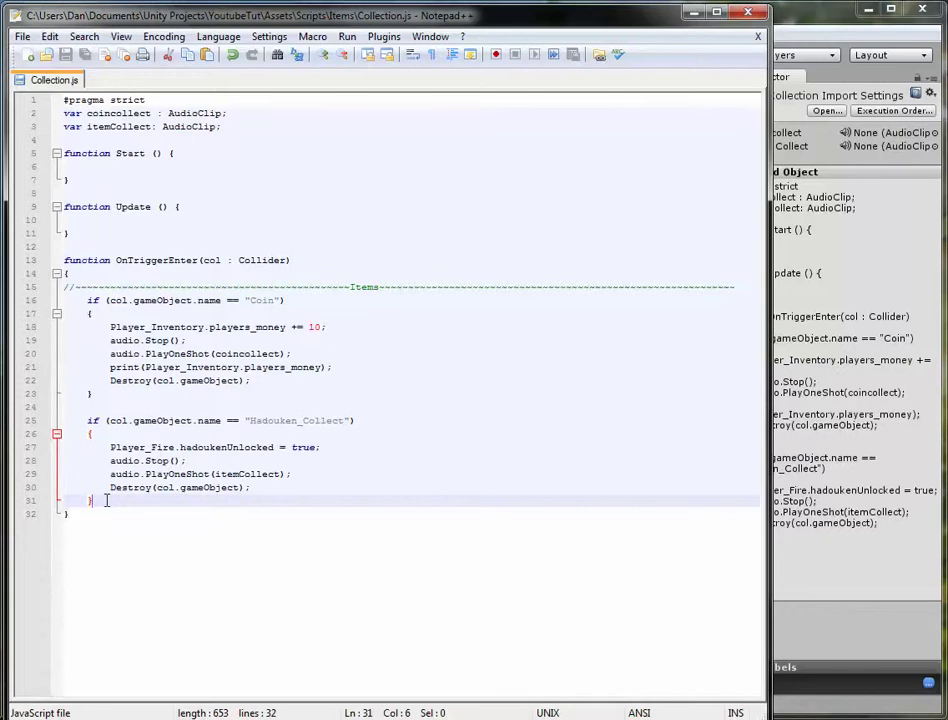
{"action": "key", "text": "Return"}
{"action": "key", "text": "Return"}
{"action": "key", "text": "Return"}
{"action": "key", "text": "Return"}
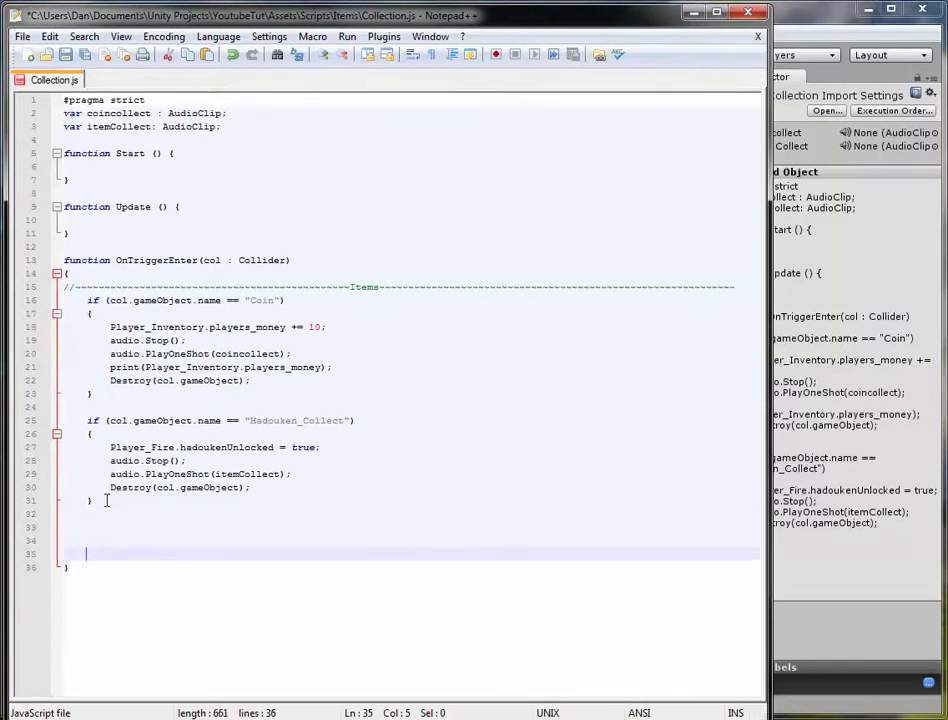
{"action": "key", "text": "ctrl+v"}
{"action": "left_click", "coordinate": [80, 554]}
{"action": "key", "text": "BackSpace"}
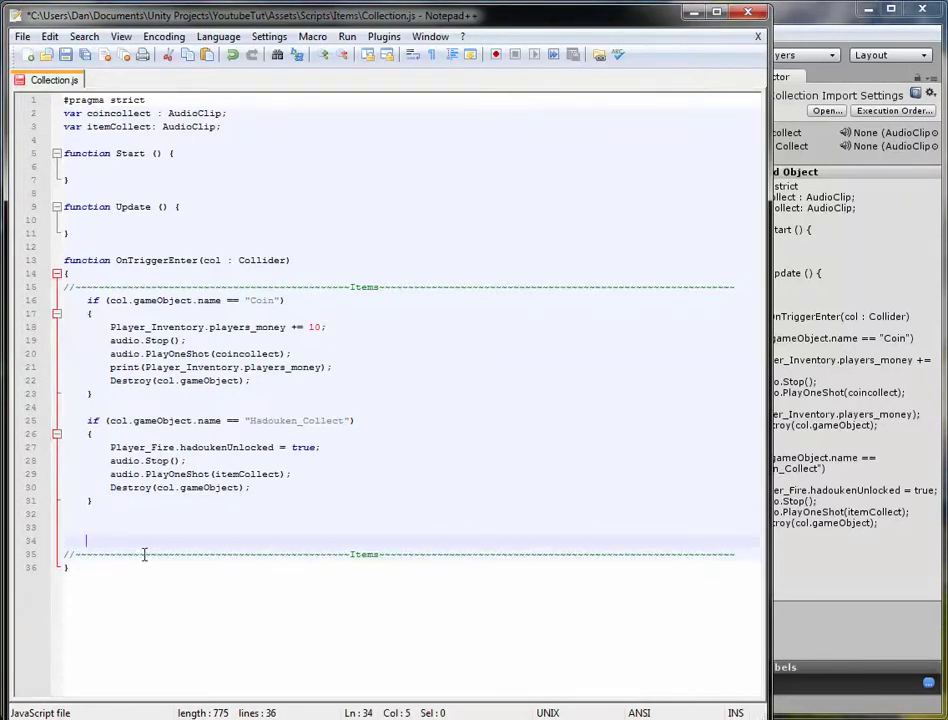
Step: Relabel the copied divider "Interior Enter", trim its end to match the Items divider, and save the script
{"action": "double_click", "coordinate": [364, 554]}
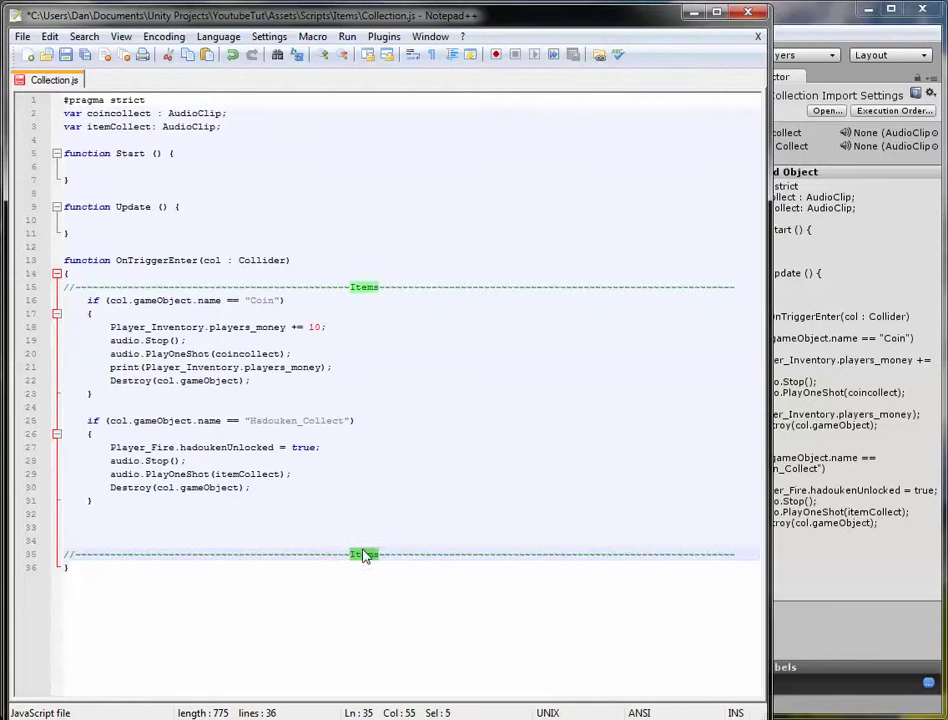
{"action": "type", "text": "I"}
{"action": "type", "text": "nterior Ent"}
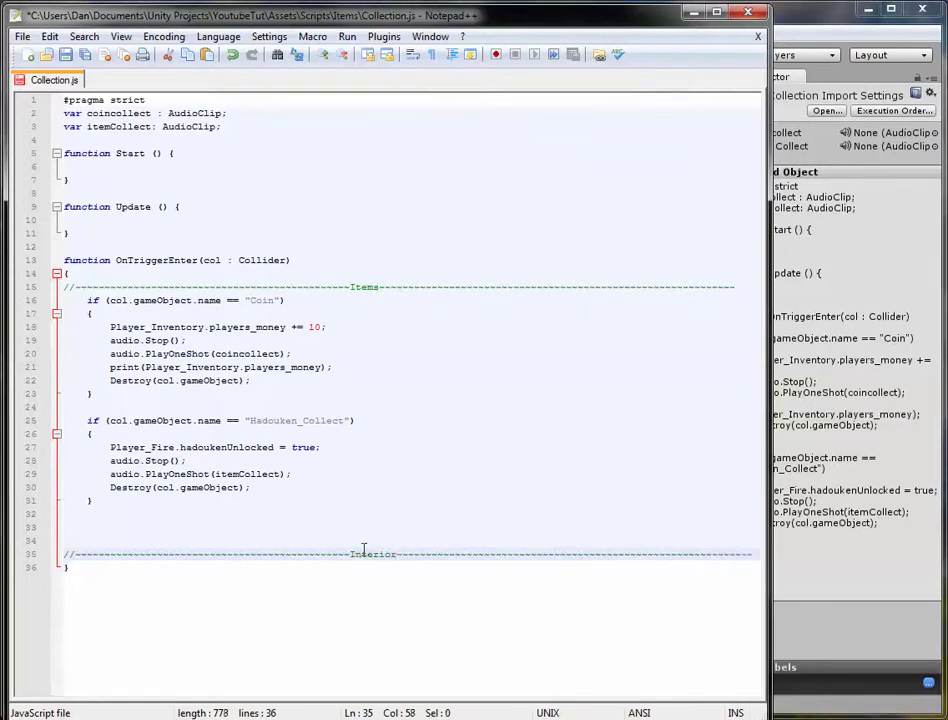
{"action": "type", "text": "er"}
{"action": "left_click", "coordinate": [731, 555]}
{"action": "key", "text": "shift+End"}
{"action": "key", "text": "Delete"}
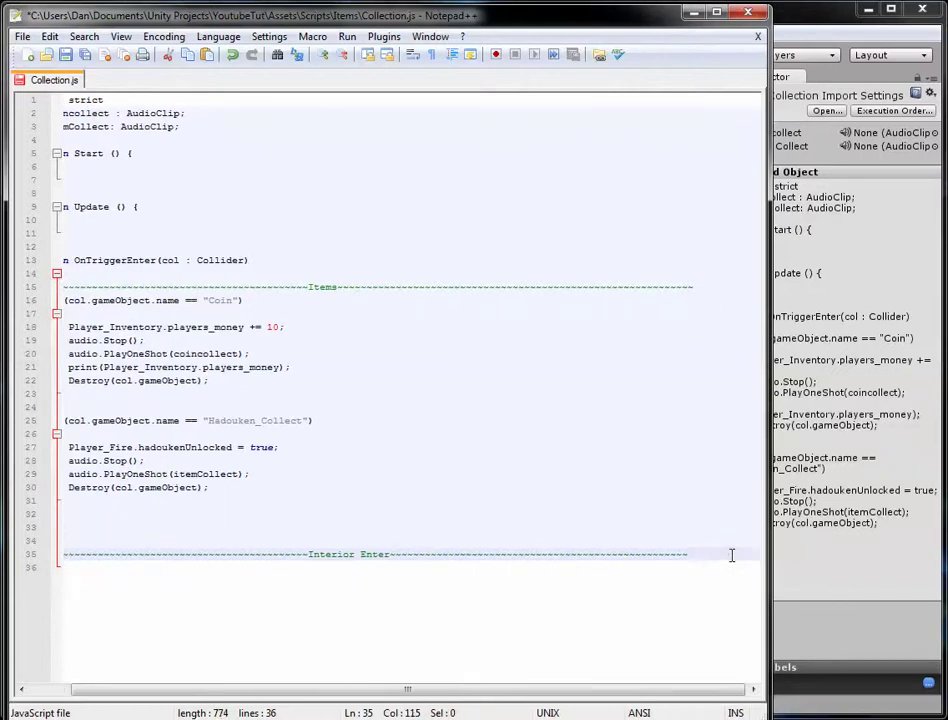
{"action": "key", "text": "Home"}
{"action": "key", "text": "ctrl+s"}
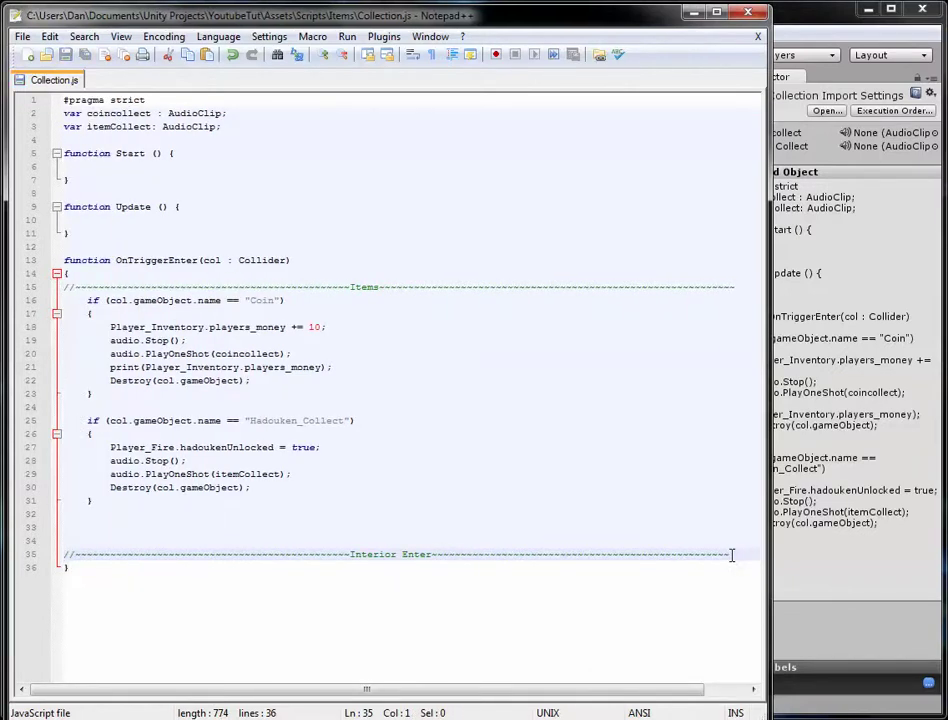
Step: Paste another divider below the Interior Enter divider, leaving three blank lines between them
{"action": "left_click", "coordinate": [738, 553]}
{"action": "key", "text": "Return"}
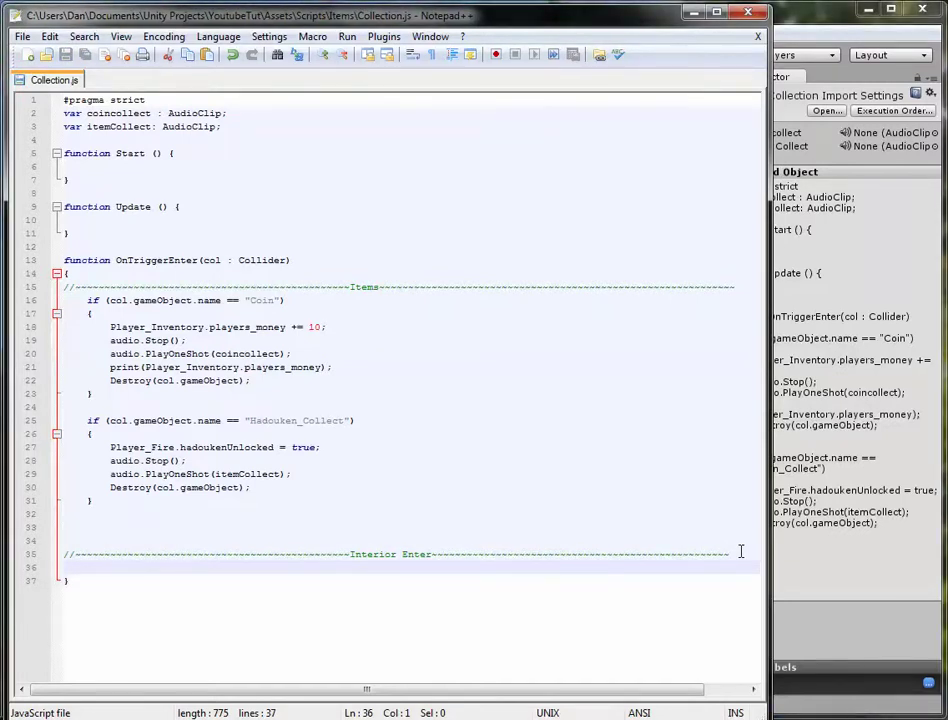
{"action": "key", "text": "Return"}
{"action": "key", "text": "Return"}
{"action": "type", "text": "//~~~~~~~~~~~~~~~~~~~~~~~~~~~~~~~~~~~~~~~~~~~~~~~Items~~~~~~~~~~~~~~~~~~~~~~~~~~~~~~~~~~~~~~~~~~~~~~~~~~~~~~~~~~~~~~"}
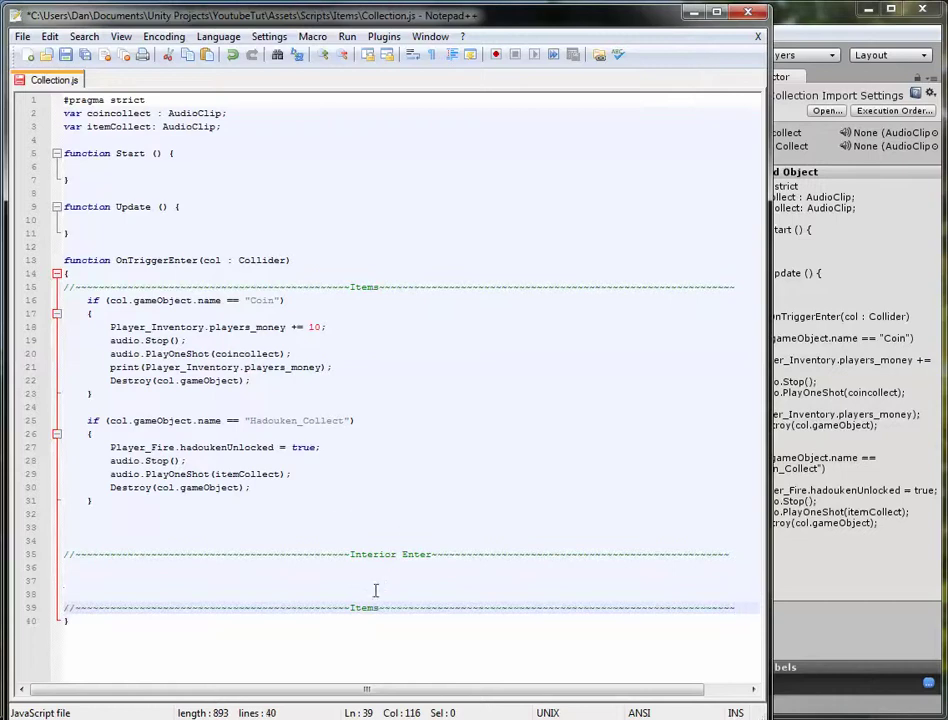
Step: Relabel the last divider "Interior Leave" and save the script
{"action": "left_click", "coordinate": [361, 554]}
{"action": "double_click", "coordinate": [364, 554]}
{"action": "key", "text": "ctrl+c"}
{"action": "double_click", "coordinate": [366, 607]}
{"action": "key", "text": "ctrl+v"}
{"action": "type", "text": "Le"}
{"action": "key", "text": "BackSpace"}
{"action": "key", "text": "BackSpace"}
{"action": "type", "text": "Leave"}
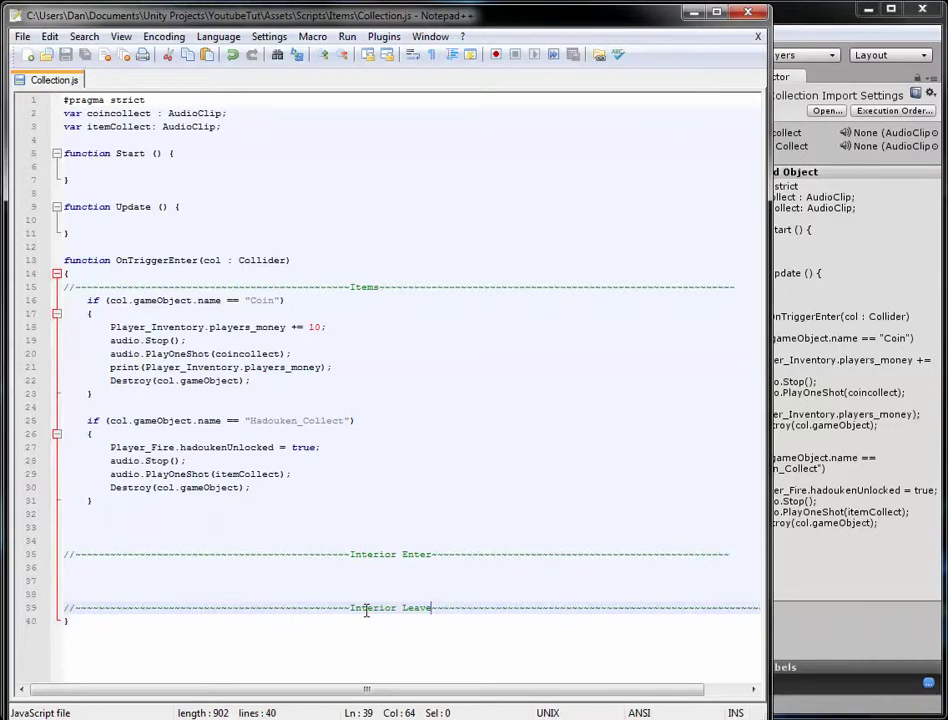
Step: Copy the Hadouken_Collect if block directly beneath the Interior Enter divider
{"action": "left_click", "coordinate": [438, 566]}
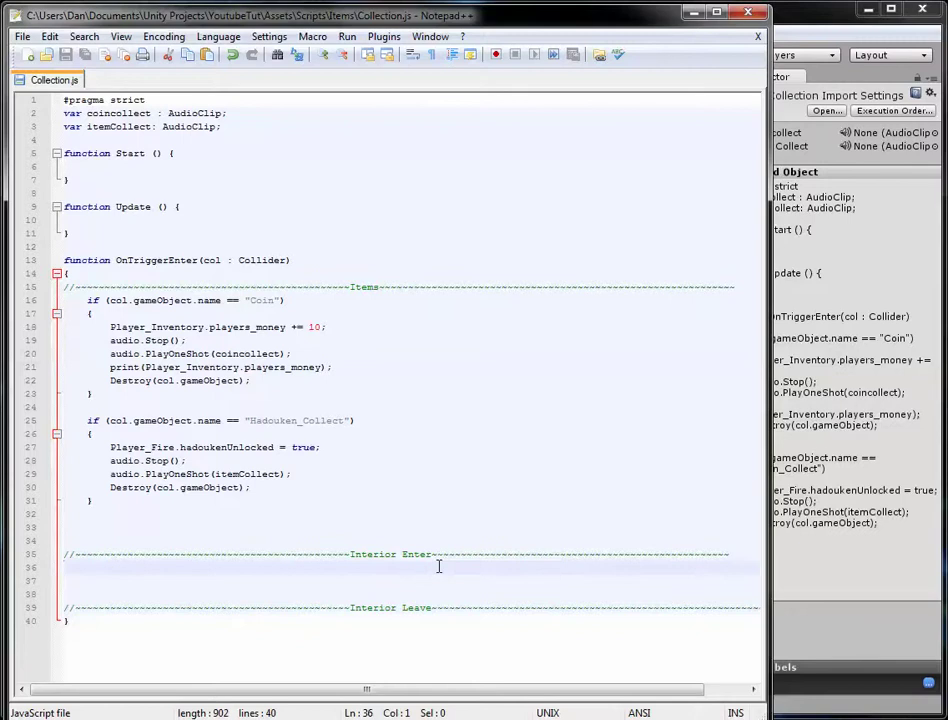
{"action": "left_click_drag", "start_coordinate": [93, 500], "coordinate": [48, 413]}
{"action": "key", "text": "ctrl+c"}
{"action": "left_click", "coordinate": [102, 567]}
{"action": "key", "text": "ctrl+v"}
{"action": "left_click", "coordinate": [83, 567]}
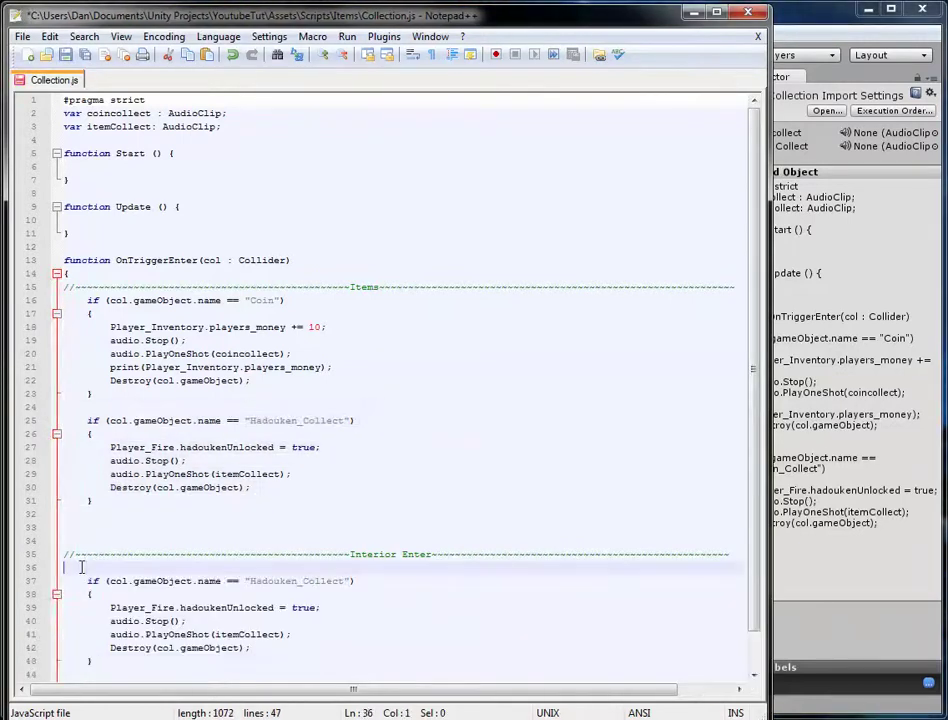
{"action": "key", "text": "BackSpace"}
{"action": "left_click", "coordinate": [80, 567]}
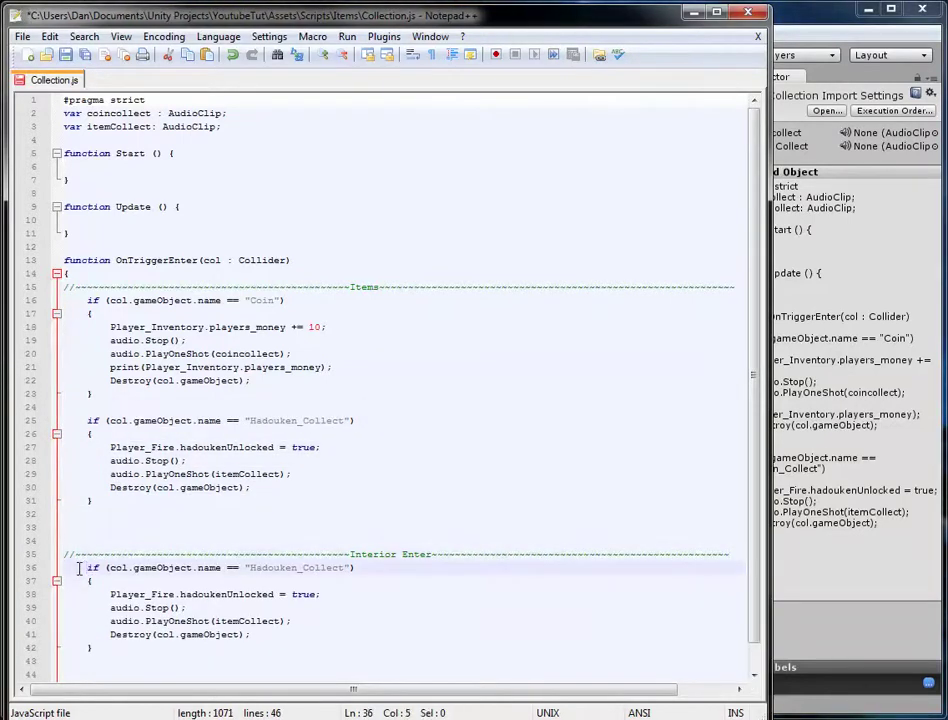
Step: Replace Hadouken_Collect in the copied condition with CabinEnter, copying the name from the cabin's trigger object in Unity
{"action": "scroll", "coordinate": [155, 564], "scroll_direction": "down", "scroll_amount": 1}
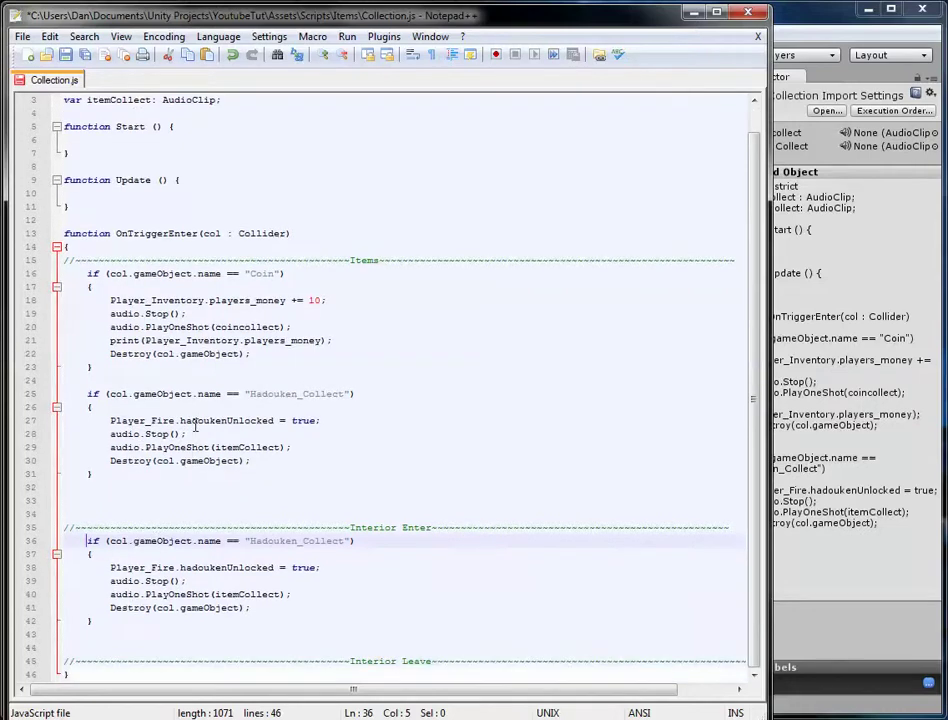
{"action": "double_click", "coordinate": [313, 540]}
{"action": "key", "text": "alt+Tab"}
{"action": "left_click_drag", "start_coordinate": [615, 4], "coordinate": [631, 82]}
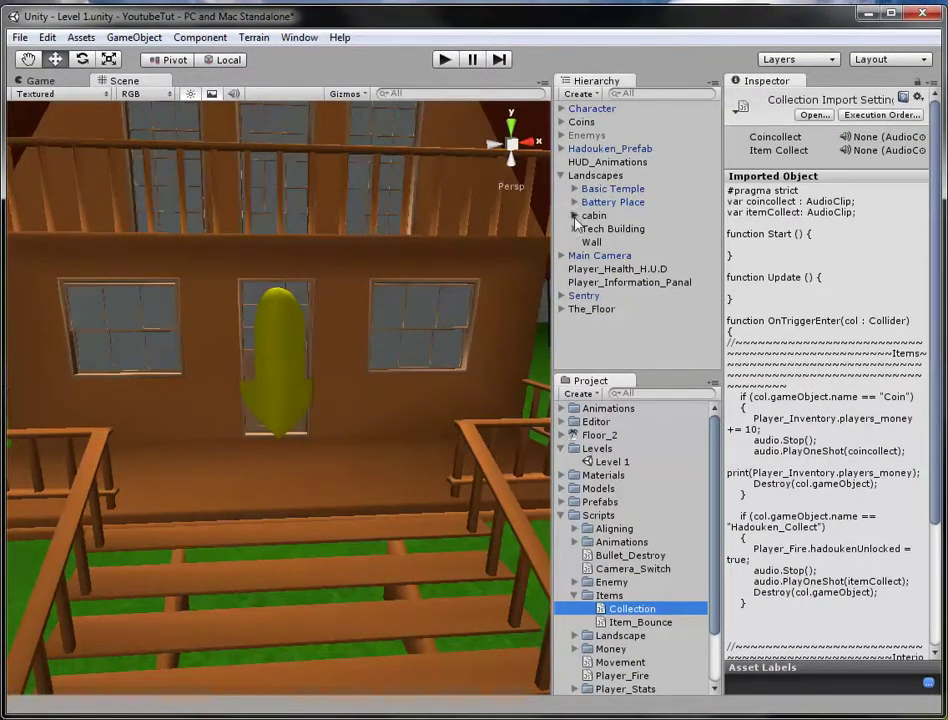
{"action": "left_click", "coordinate": [574, 215]}
{"action": "left_click", "coordinate": [620, 228]}
{"action": "left_click", "coordinate": [636, 228]}
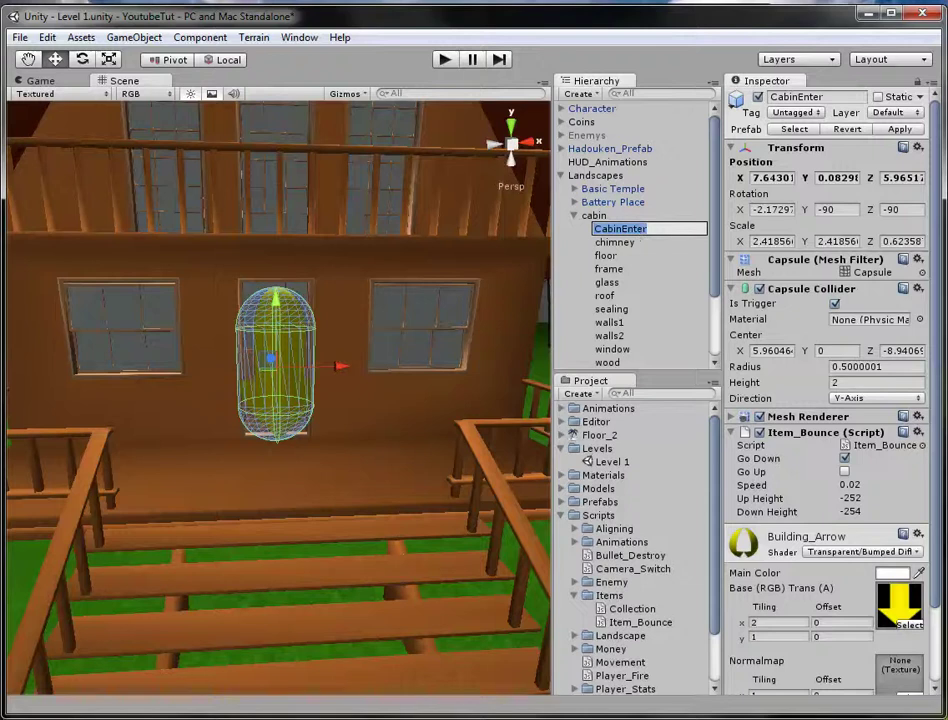
{"action": "key", "text": "alt+Tab"}
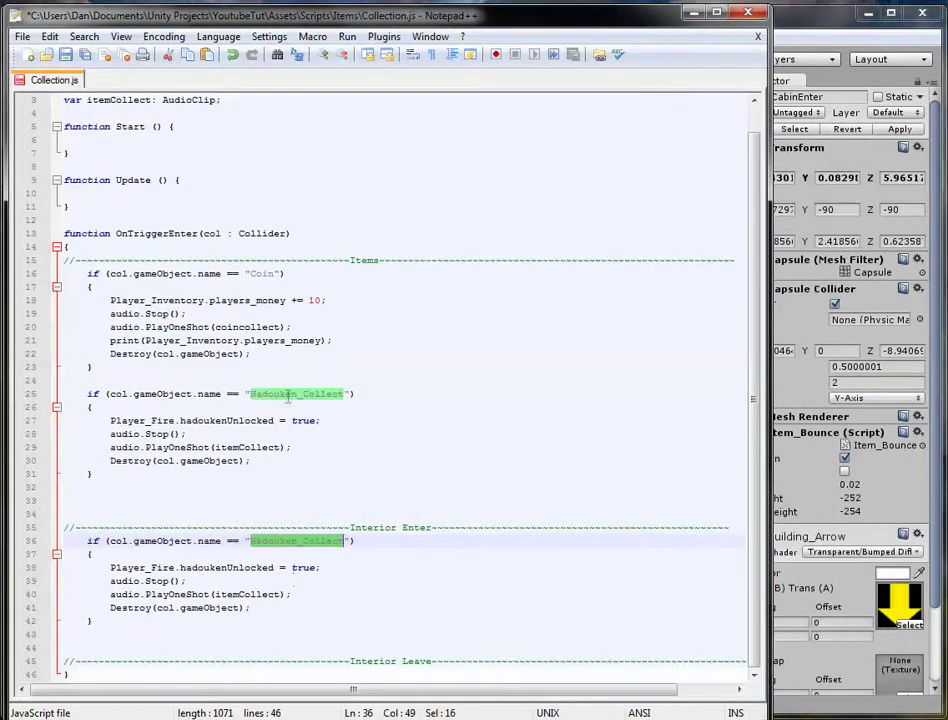
{"action": "key", "text": "ctrl+v"}
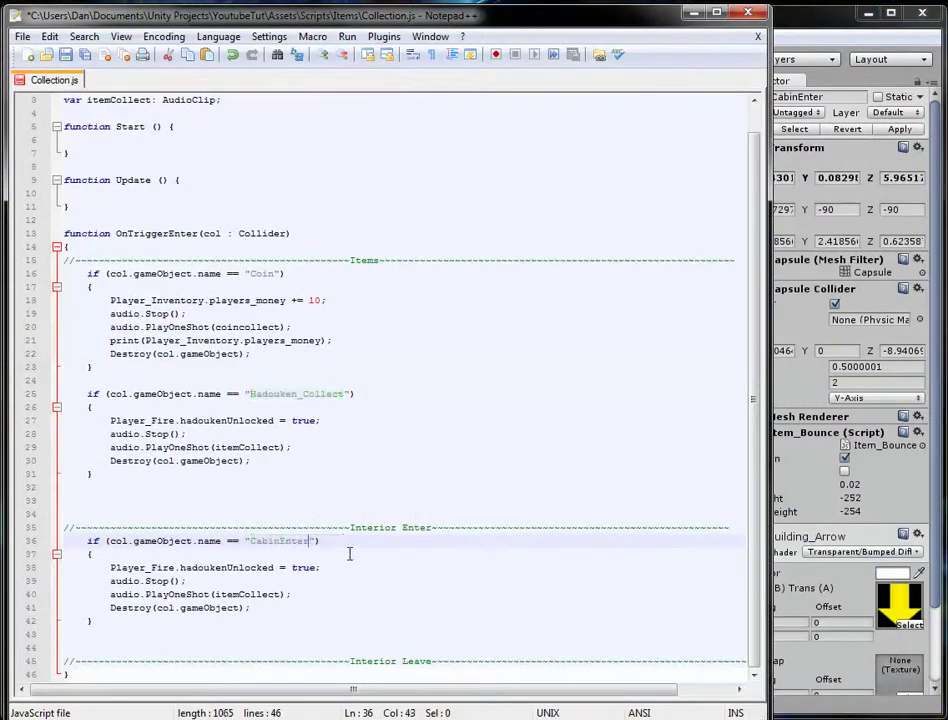
Step: Replace the body of the CabinEnter block with Application.LoadLevel(""); and save the script, placing the cursor between the quotes
{"action": "left_click_drag", "start_coordinate": [252, 607], "coordinate": [112, 566]}
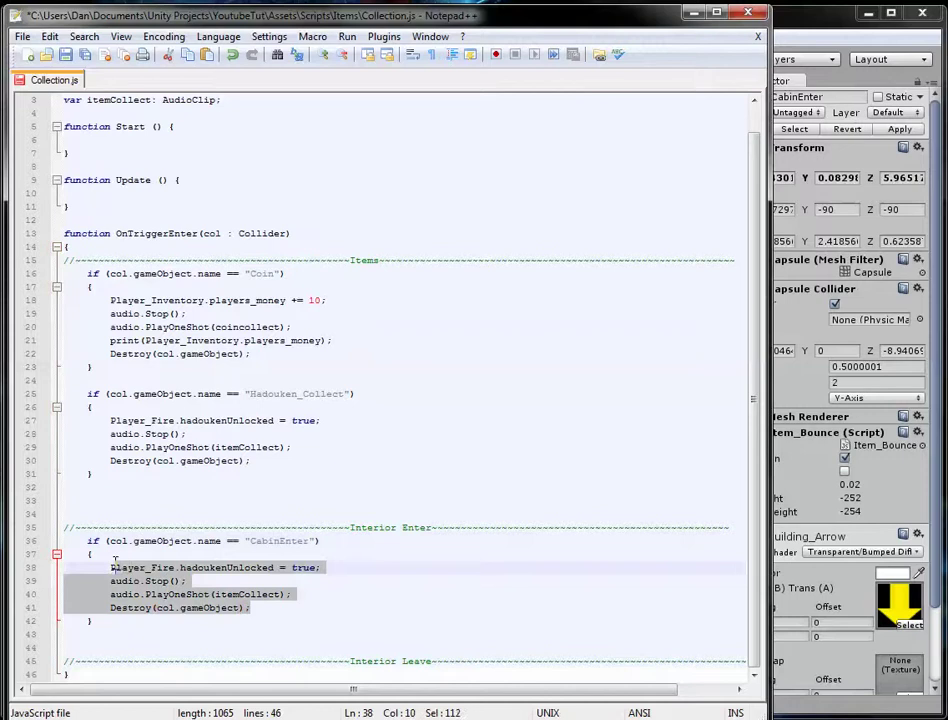
{"action": "key", "text": "Delete"}
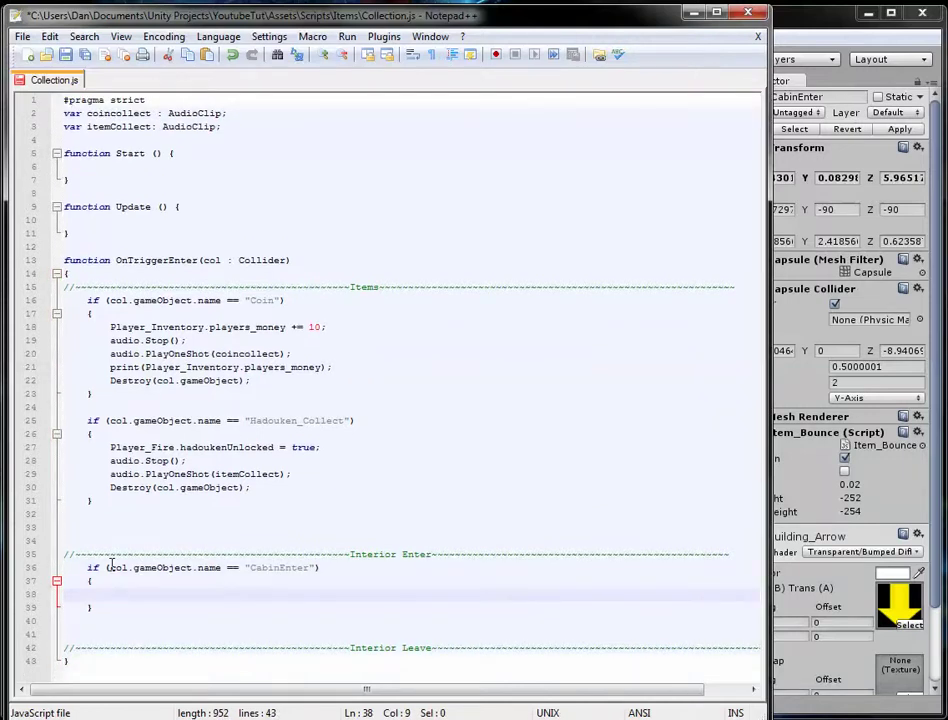
{"action": "type", "text": "Application"}
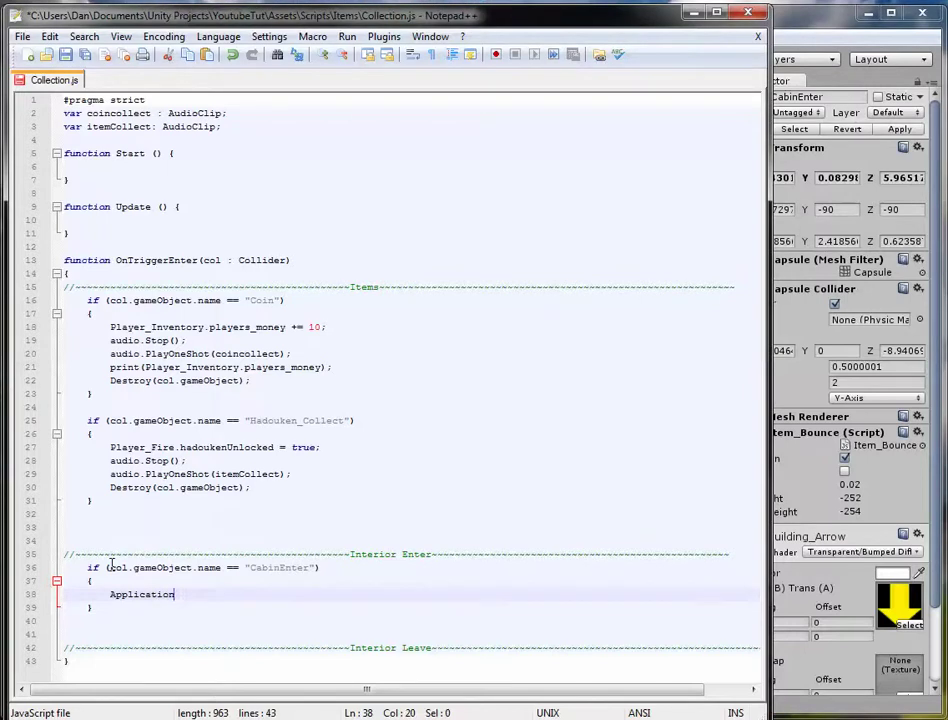
{"action": "type", "text": ".LoadLevel"}
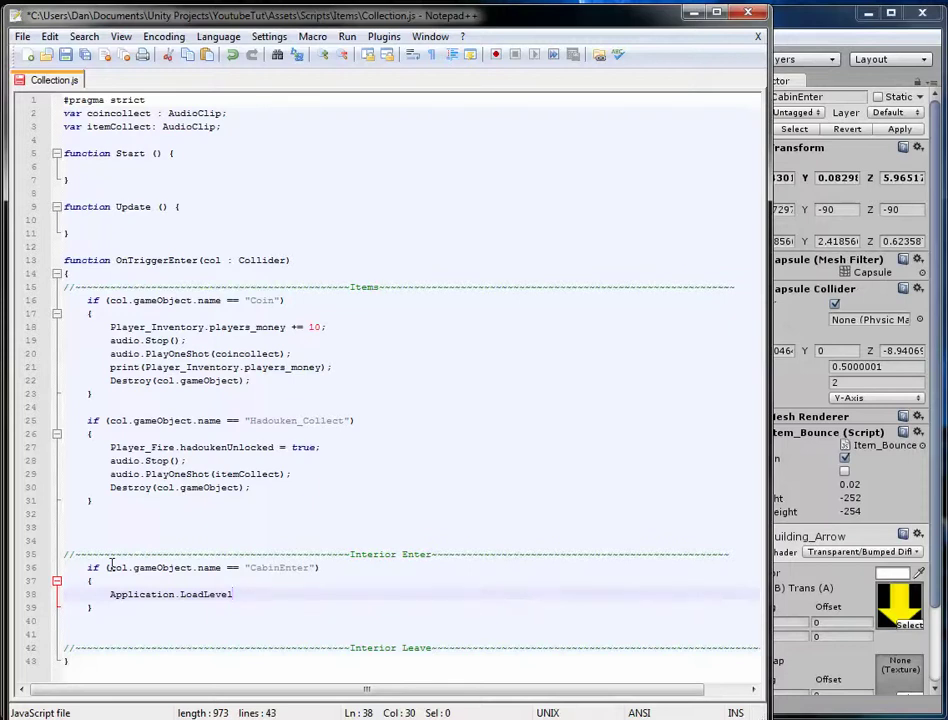
{"action": "type", "text": "(\"\");"}
{"action": "key", "text": "ctrl+s"}
{"action": "key", "text": "Left"}
{"action": "key", "text": "Left"}
{"action": "key", "text": "Left"}
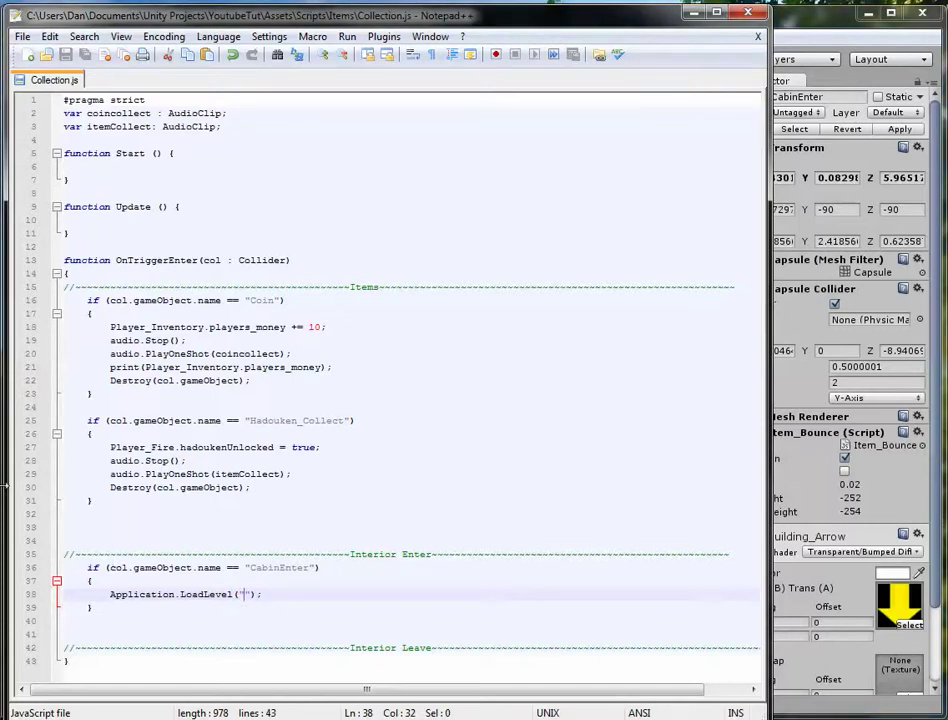
Step: Enter Interior as the level name in the CabinEnter block's Application.LoadLevel call and save the script
{"action": "type", "text": "I"}
{"action": "type", "text": "nterior"}
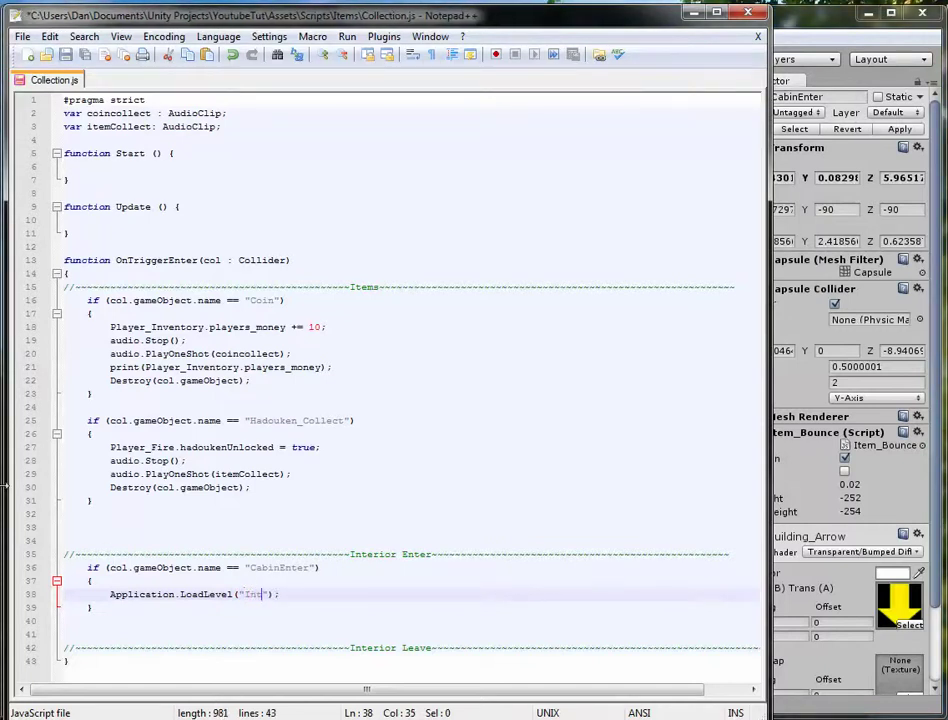
{"action": "key", "text": "ctrl+s"}
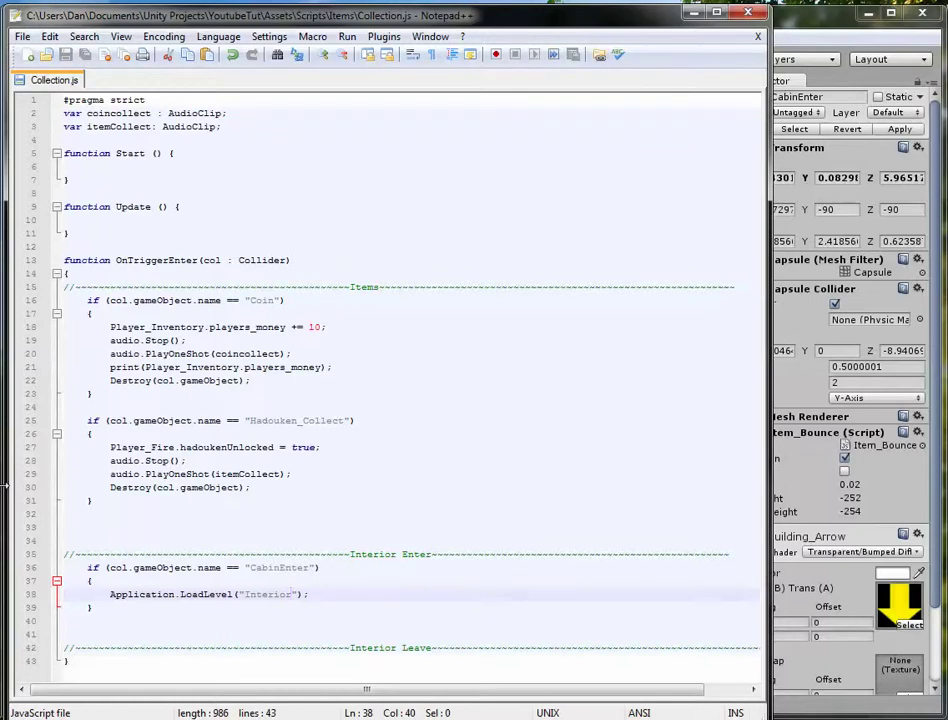
Step: Remove one spare blank line below the CabinEnter block and copy the block directly beneath the Interior Leave divider
{"action": "left_click", "coordinate": [160, 607]}
{"action": "key", "text": "Delete"}
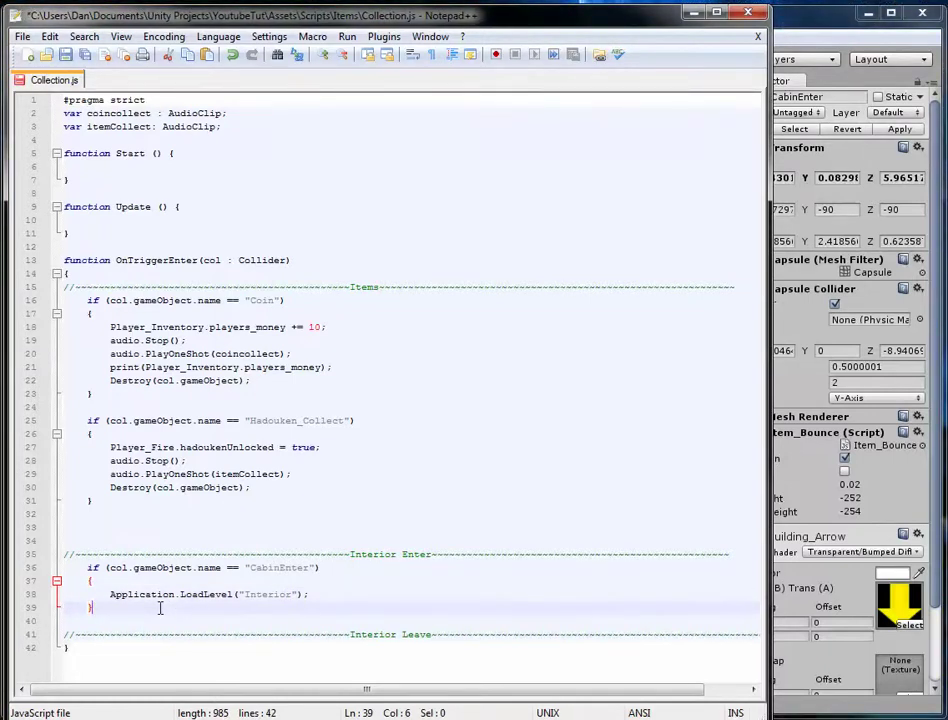
{"action": "left_click_drag", "start_coordinate": [150, 608], "coordinate": [30, 567]}
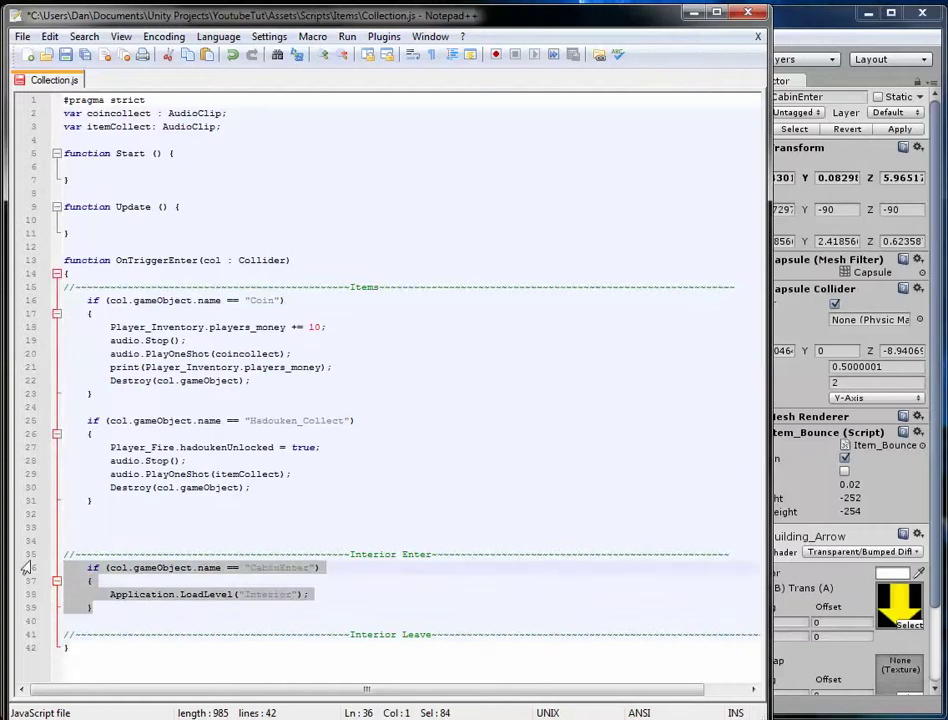
{"action": "left_click", "coordinate": [607, 630]}
{"action": "key", "text": "Return"}
{"action": "key", "text": "ctrl+v"}
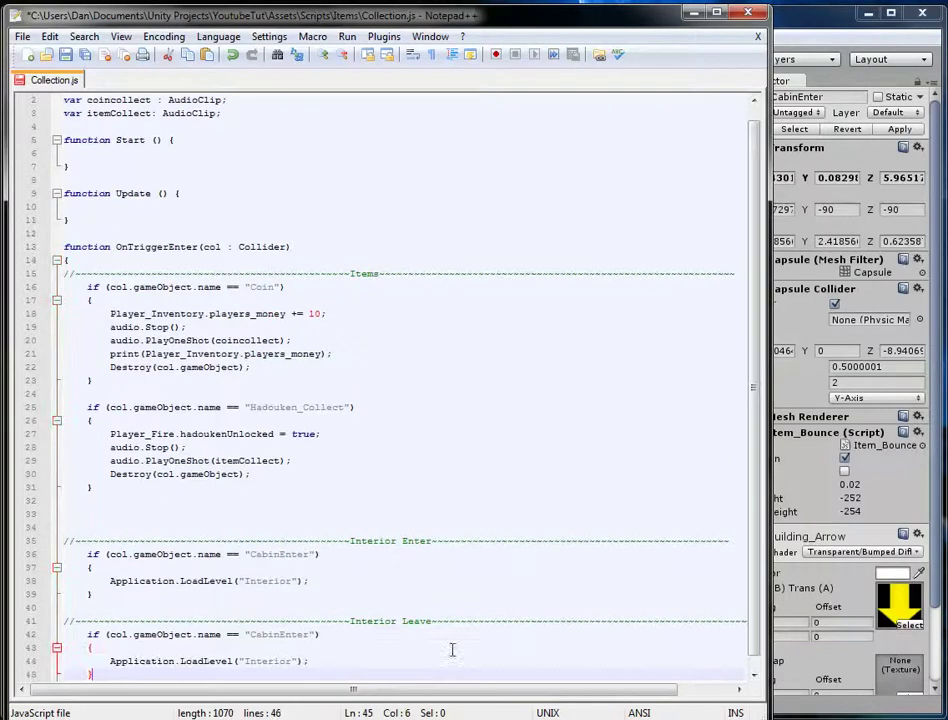
Step: Make the copied block under Interior Leave check for "CabinExit" and load "Level_1"
{"action": "left_click_drag", "start_coordinate": [280, 621], "coordinate": [309, 622]}
{"action": "type", "text": "Exit"}
{"action": "key", "text": "ctrl+s"}
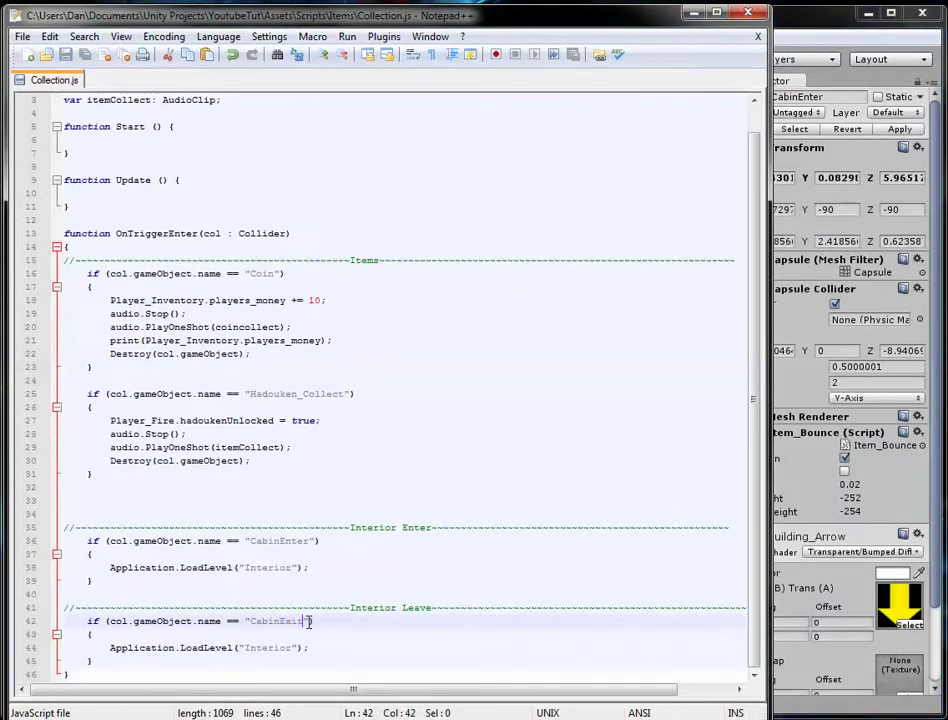
{"action": "double_click", "coordinate": [272, 648]}
{"action": "type", "text": "Ievel 1"}
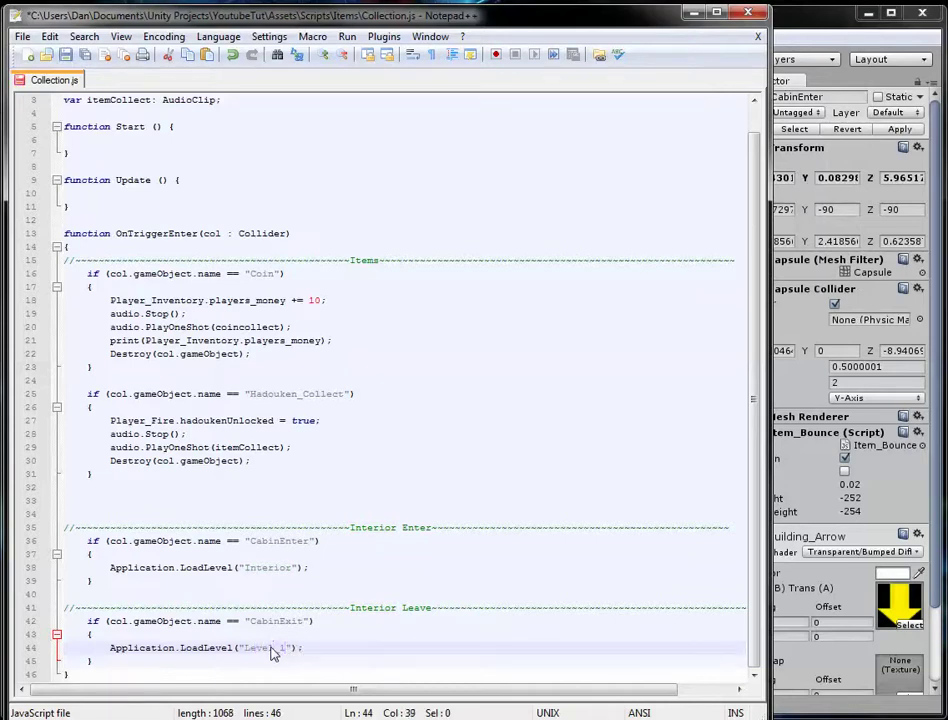
{"action": "left_click", "coordinate": [278, 648]}
{"action": "key", "text": "BackSpace"}
{"action": "type", "text": "_"}
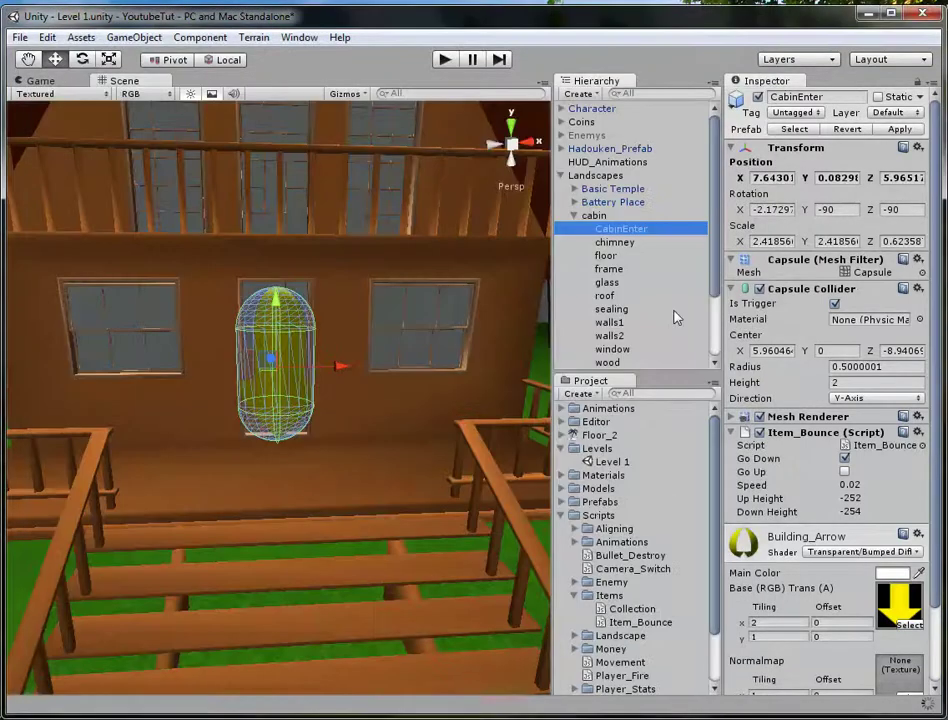
Step: Rename the Level 1 scene in Unity's Levels folder to Level_1 and save the open scene
{"action": "left_click", "coordinate": [614, 462]}
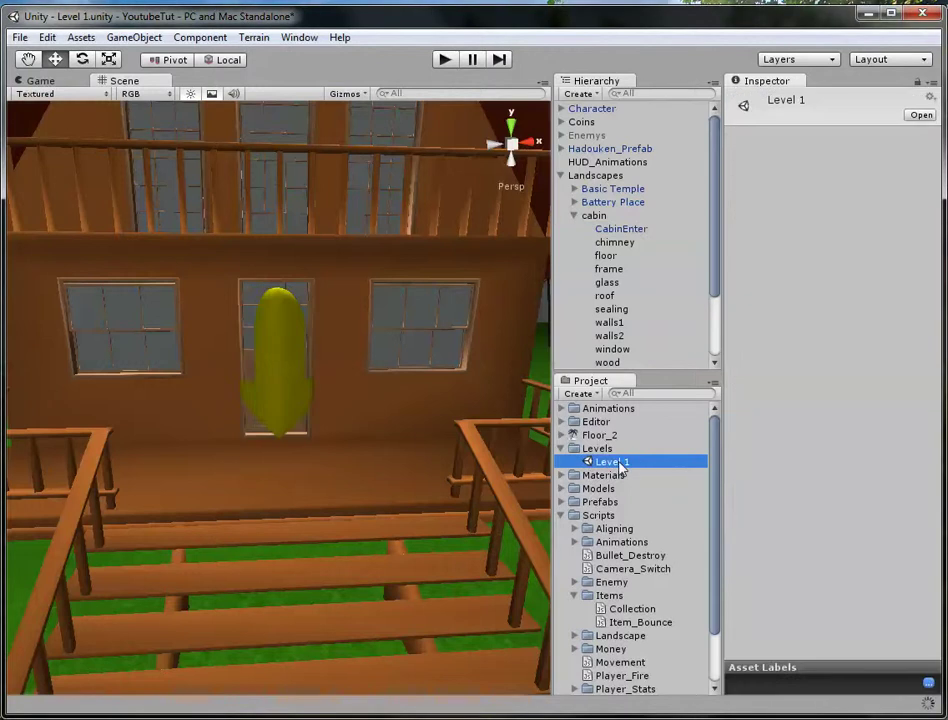
{"action": "left_click", "coordinate": [621, 463]}
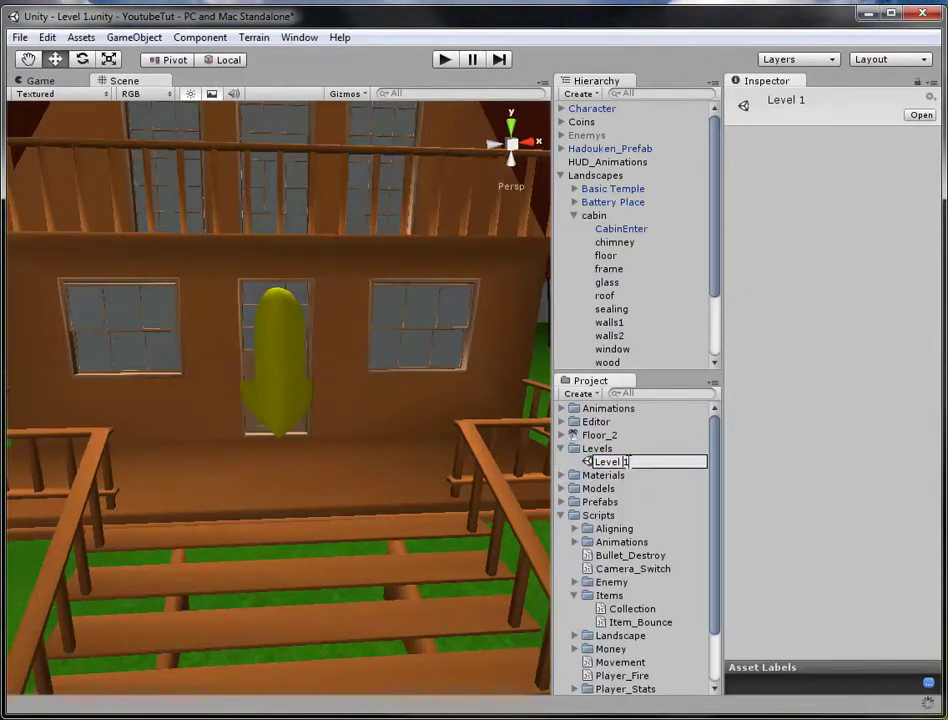
{"action": "key", "text": "BackSpace"}
{"action": "type", "text": "-"}
{"action": "key", "text": "Return"}
{"action": "left_click", "coordinate": [624, 462]}
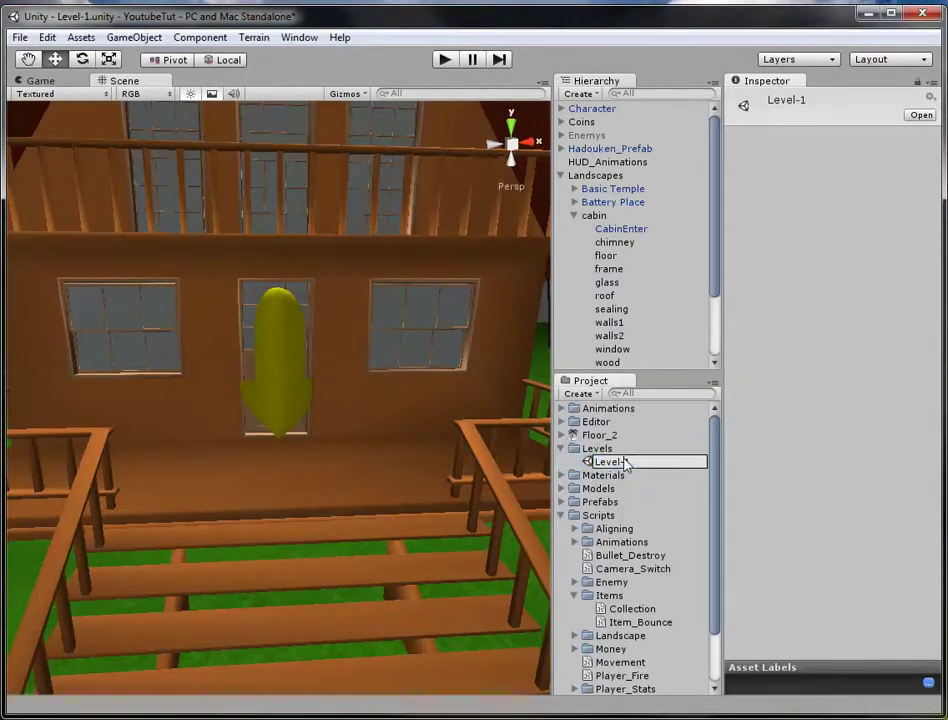
{"action": "type", "text": "_"}
{"action": "key", "text": "Return"}
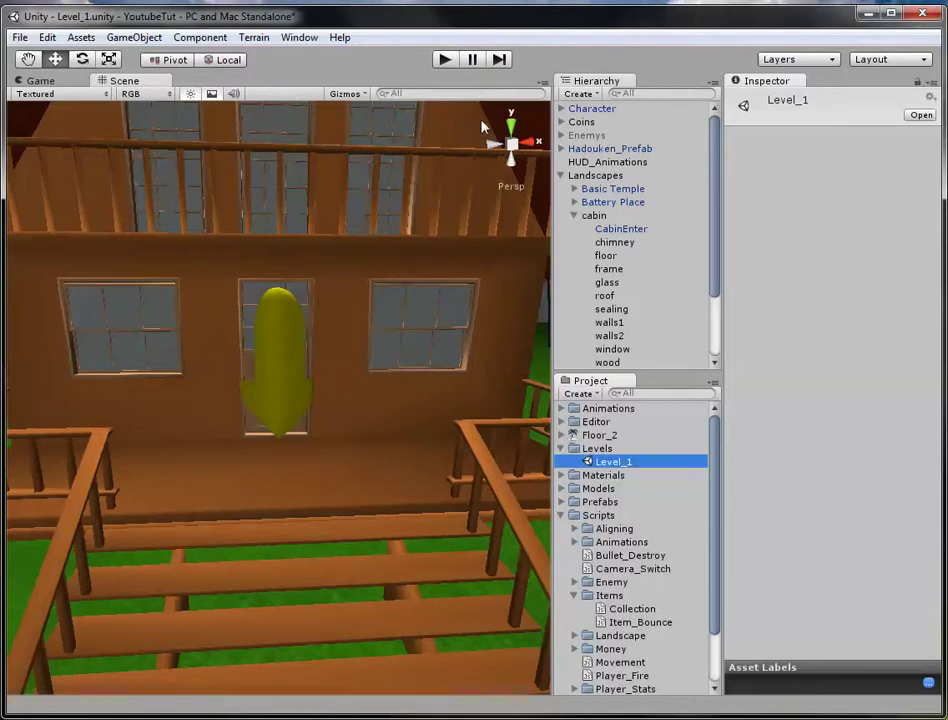
{"action": "left_click", "coordinate": [542, 313]}
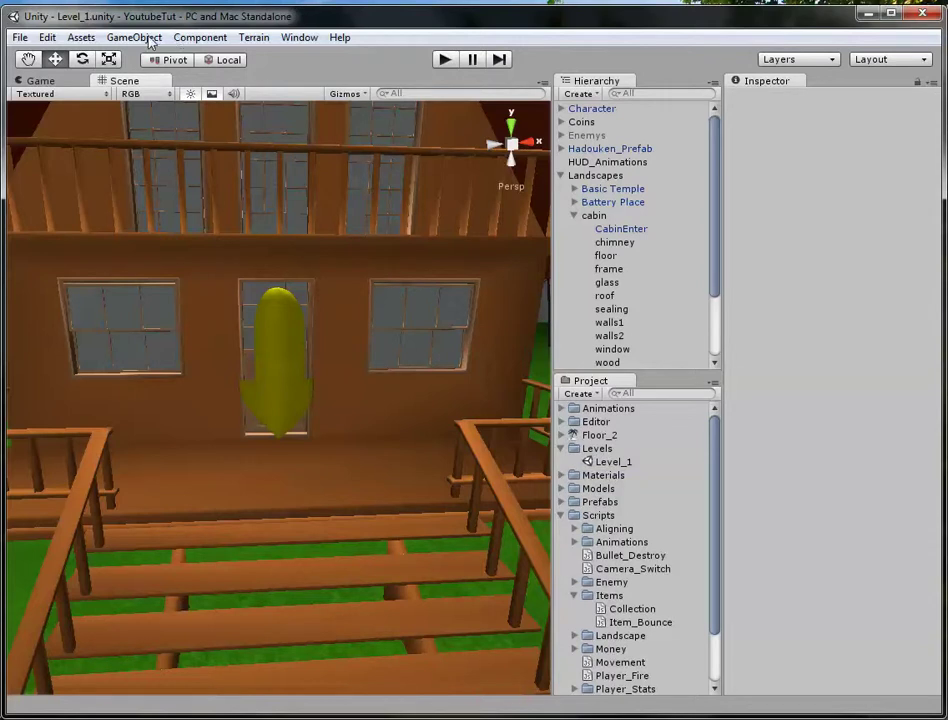
Step: Create a new scene and add a cube to it
{"action": "left_click", "coordinate": [20, 37]}
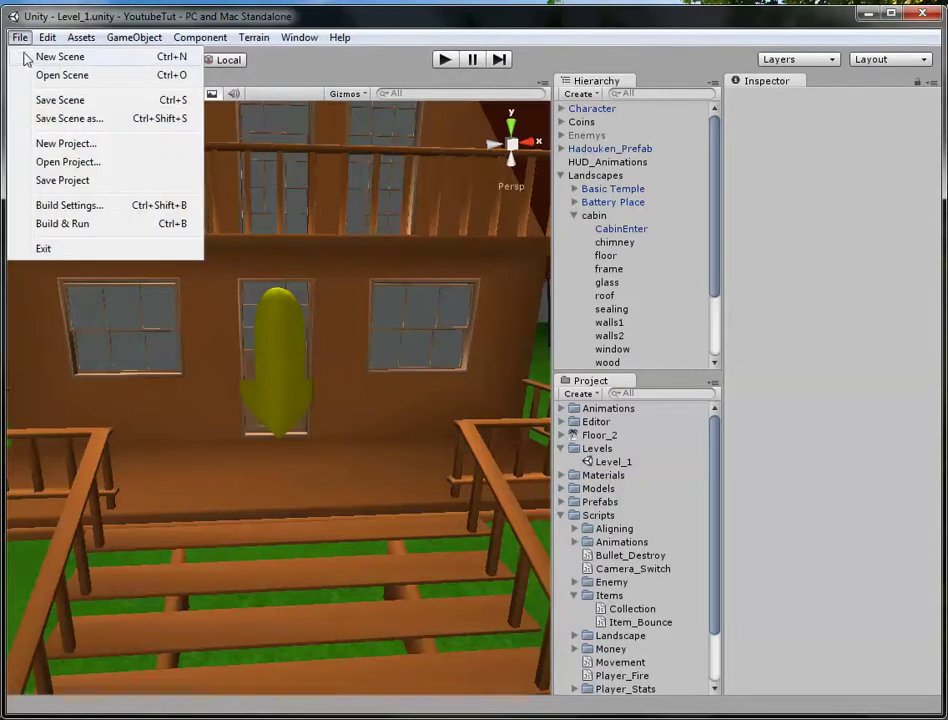
{"action": "left_click", "coordinate": [28, 58]}
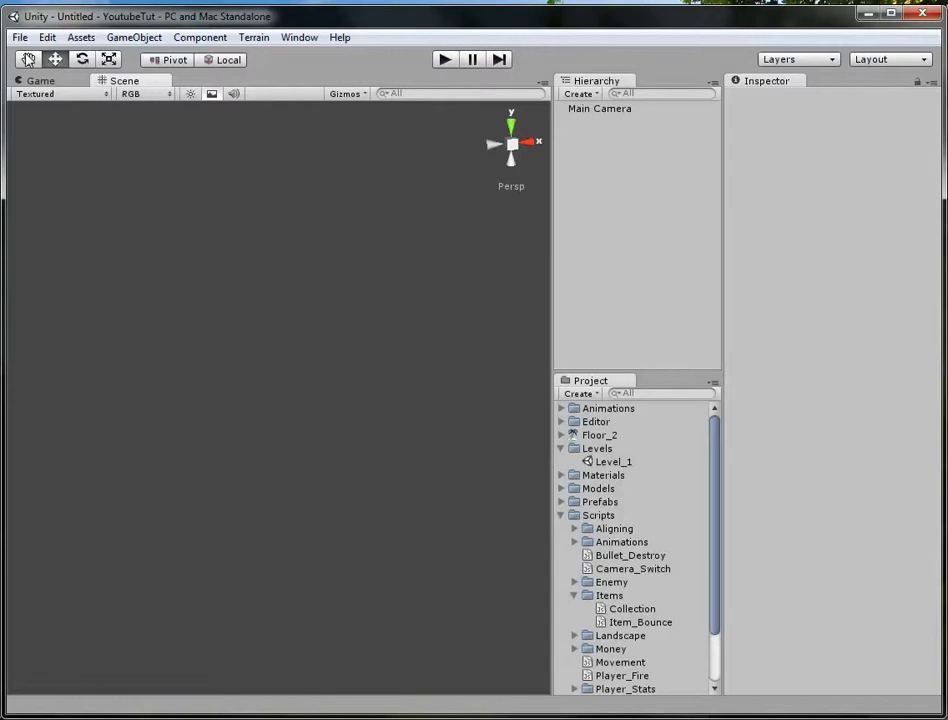
{"action": "left_click", "coordinate": [175, 39]}
{"action": "mouse_move", "coordinate": [157, 40]}
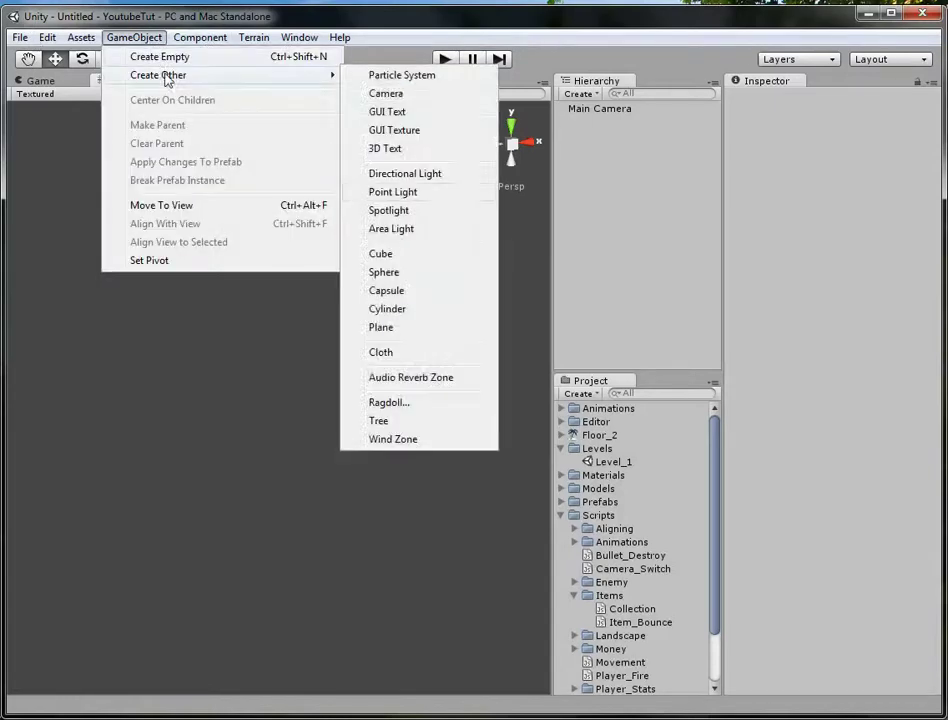
{"action": "left_click", "coordinate": [394, 257]}
Step: Scale the cube into a flat floor with X 20, Y 0.1 and Z 20
{"action": "left_click", "coordinate": [750, 224]}
{"action": "type", "text": "2"}
{"action": "key", "text": "Tab"}
{"action": "type", "text": "0"}
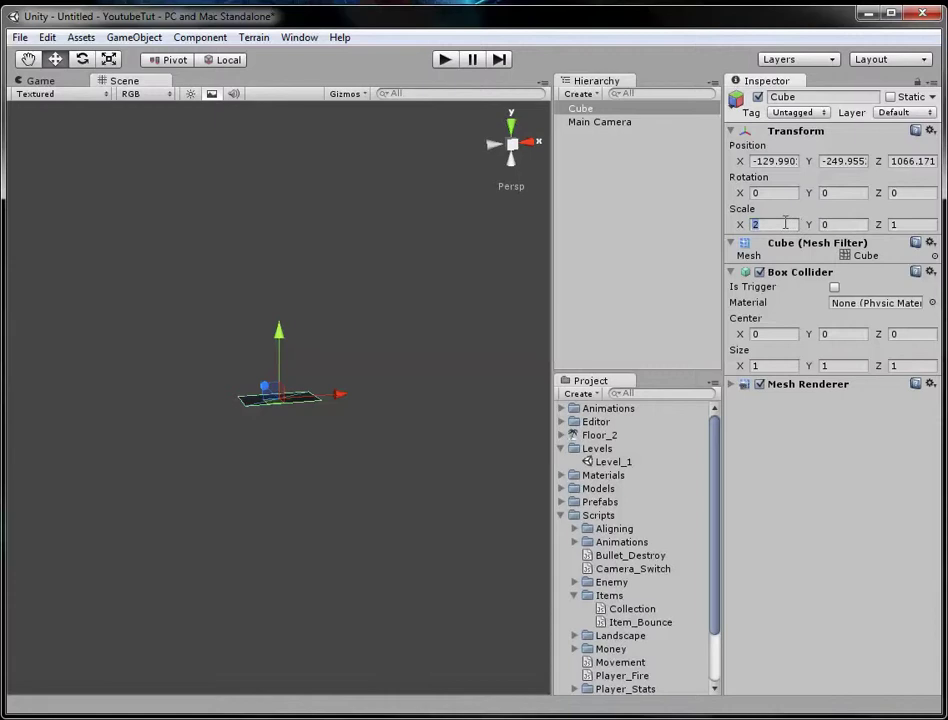
{"action": "type", "text": "0"}
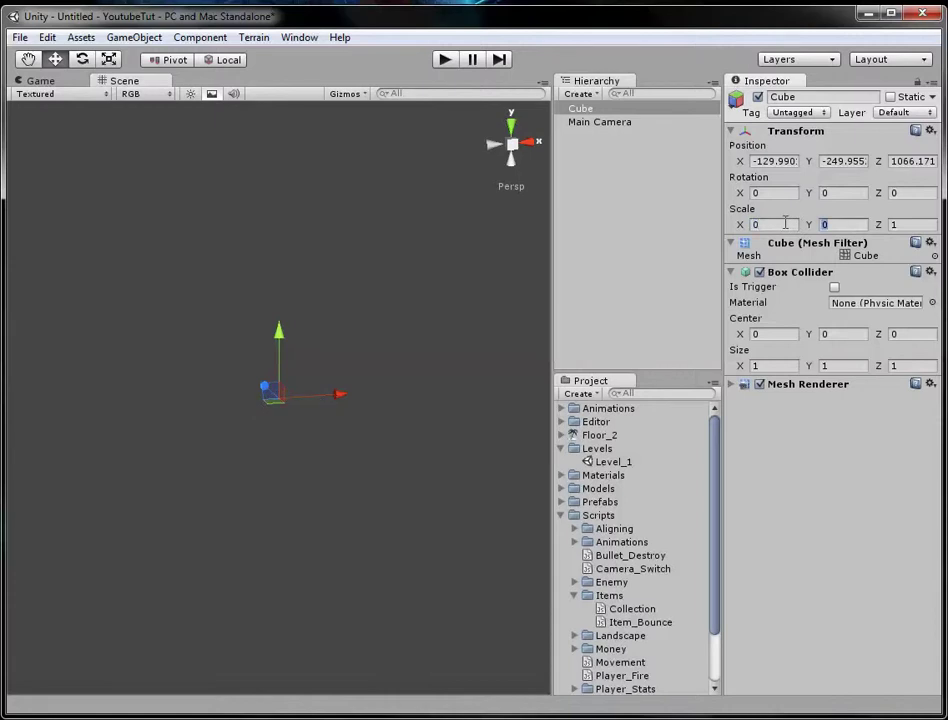
{"action": "key", "text": "Tab"}
{"action": "type", "text": "20"}
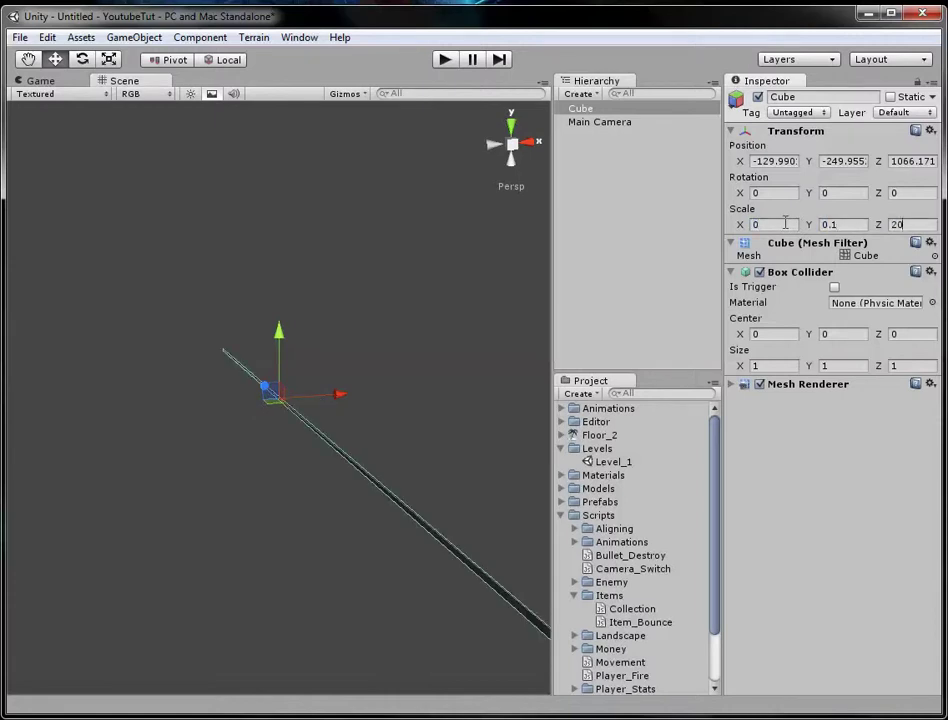
{"action": "type", "text": "20"}
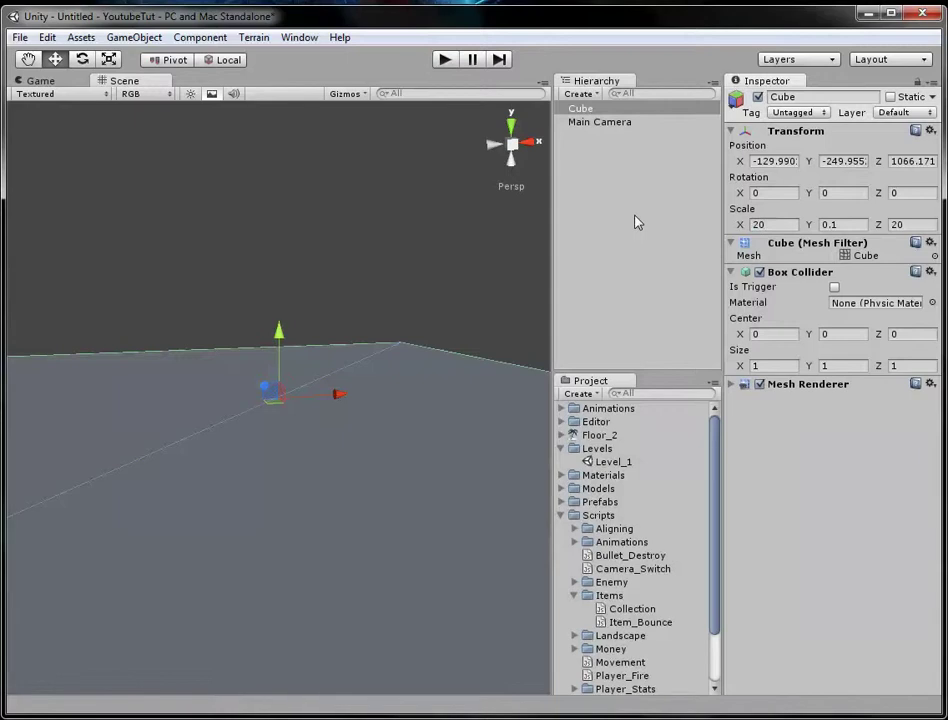
Step: Place the floor cube at position 0, 0, 0 and frame it in the scene view
{"action": "left_click_drag", "start_coordinate": [383, 349], "coordinate": [425, 458], "text": "alt"}
{"action": "left_click", "coordinate": [776, 158]}
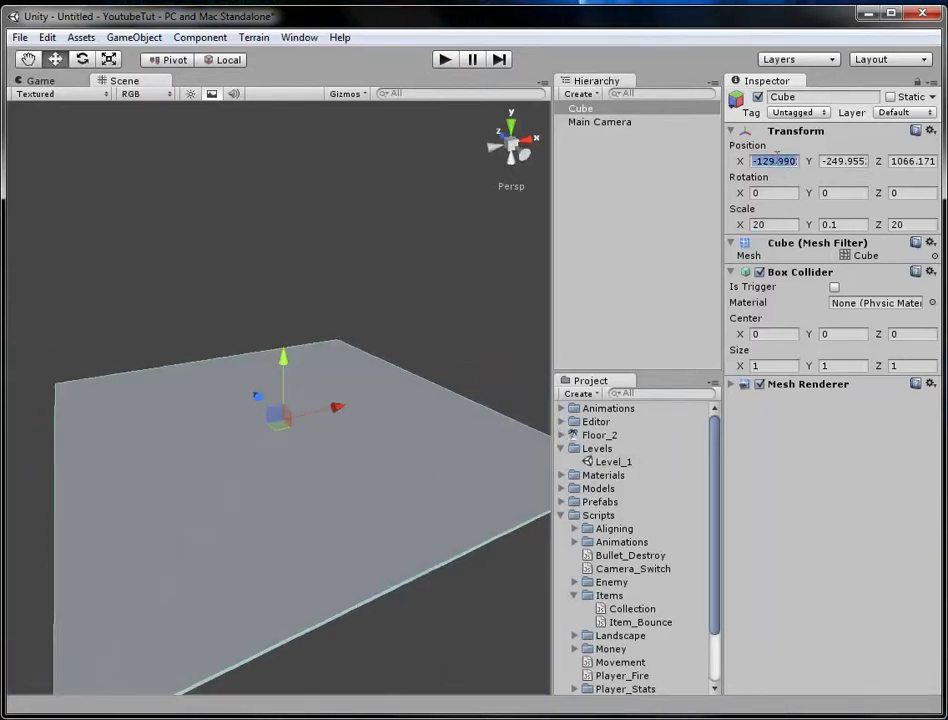
{"action": "type", "text": "0"}
{"action": "key", "text": "Tab"}
{"action": "type", "text": "0"}
{"action": "key", "text": "Tab"}
{"action": "type", "text": "0"}
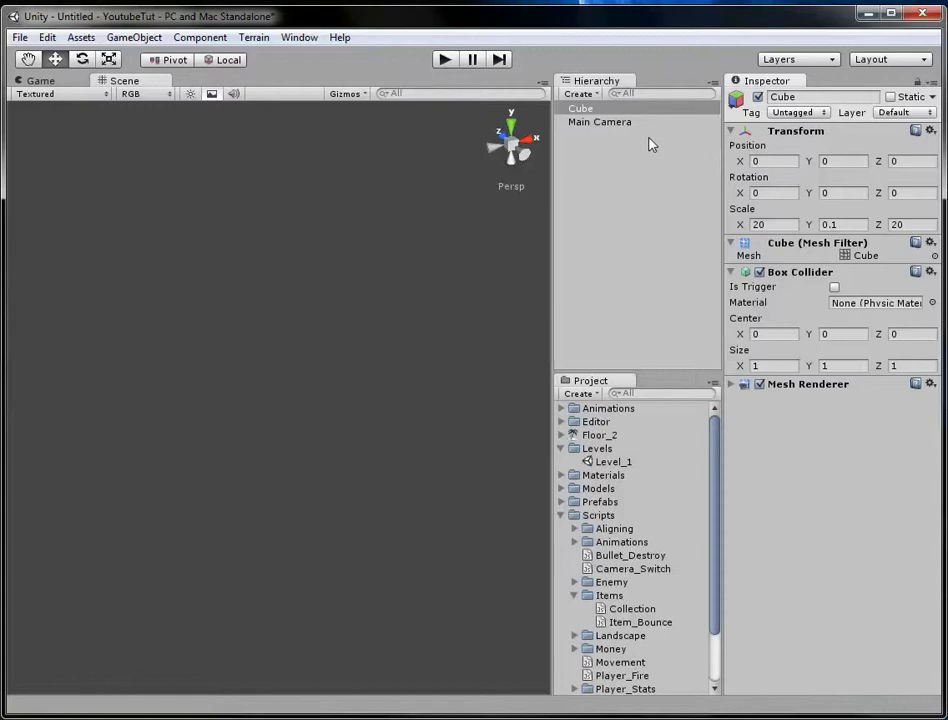
{"action": "left_click", "coordinate": [603, 110]}
{"action": "key", "text": "f"}
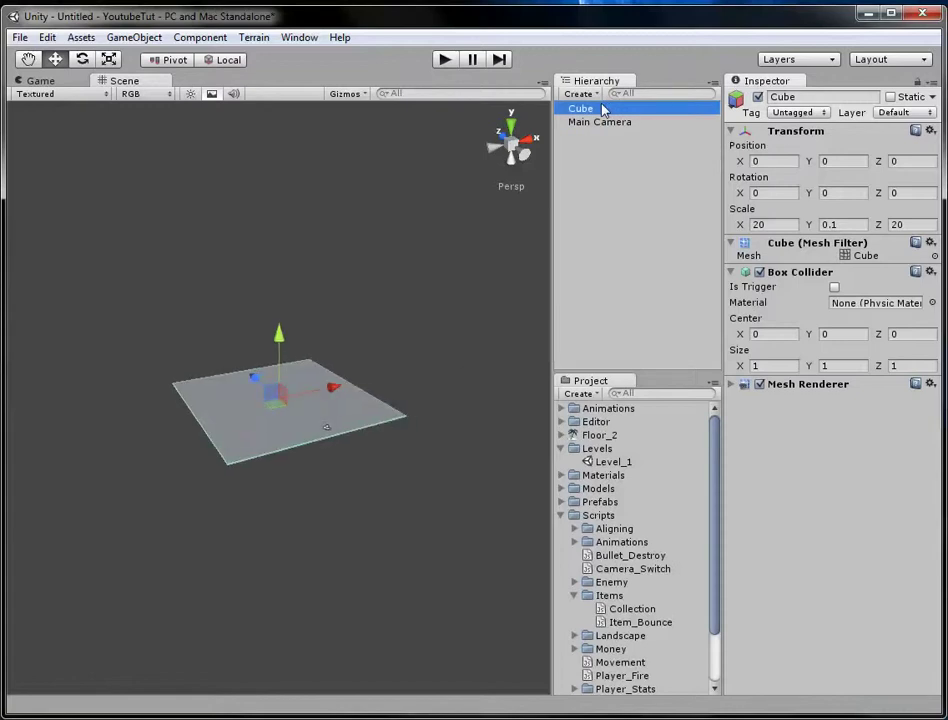
{"action": "scroll", "coordinate": [277, 412], "scroll_direction": "up", "scroll_amount": 5}
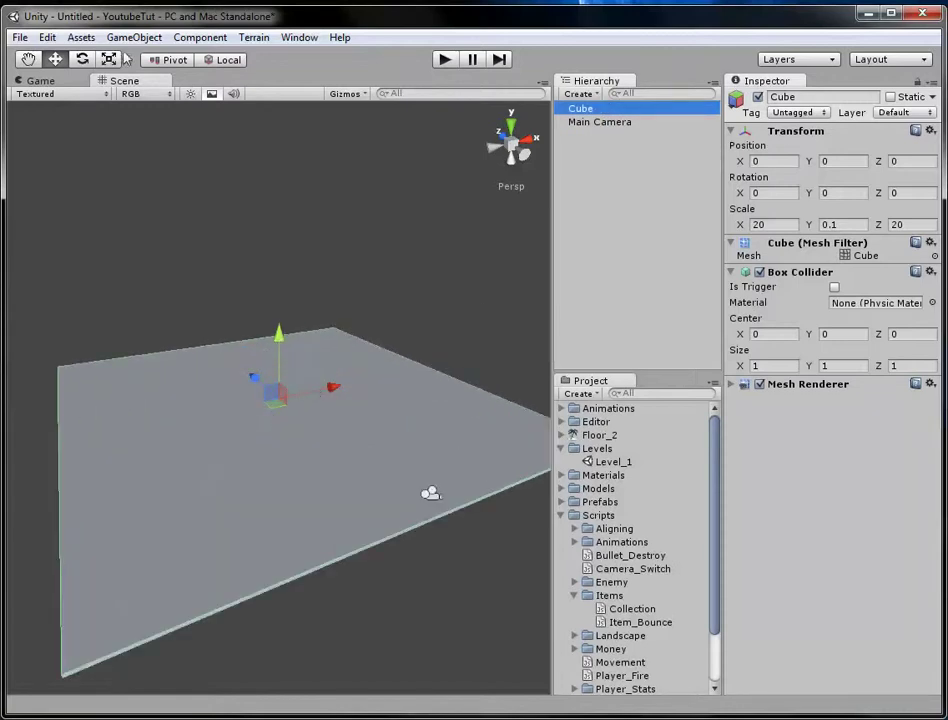
Step: Try to make a wall from a second cube scaled to X 0.5 and Y 55
{"action": "left_click", "coordinate": [134, 37]}
{"action": "mouse_move", "coordinate": [186, 76]}
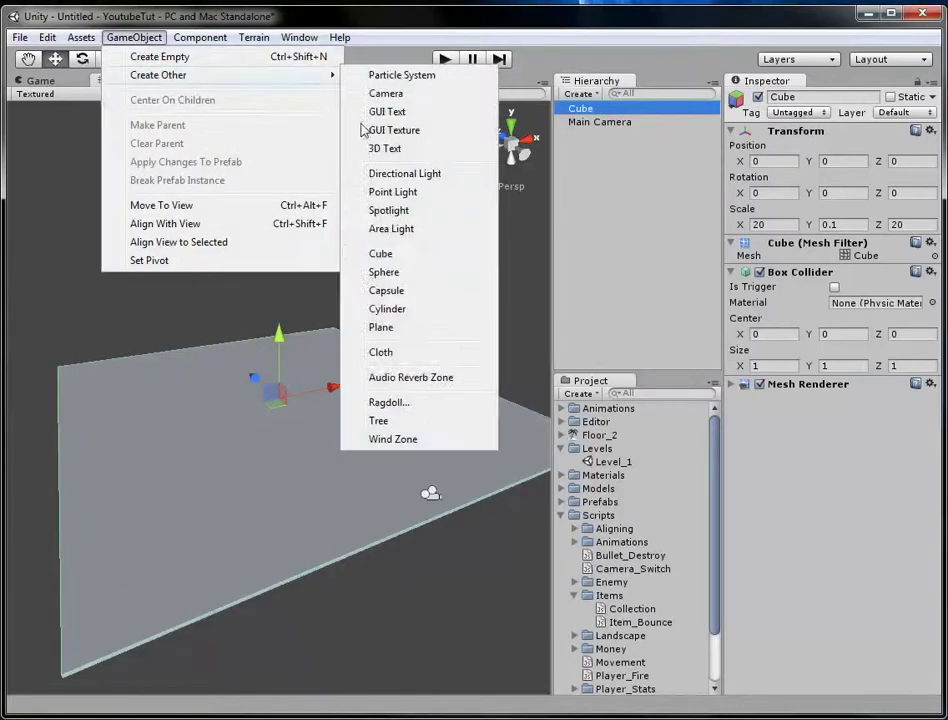
{"action": "left_click", "coordinate": [384, 256]}
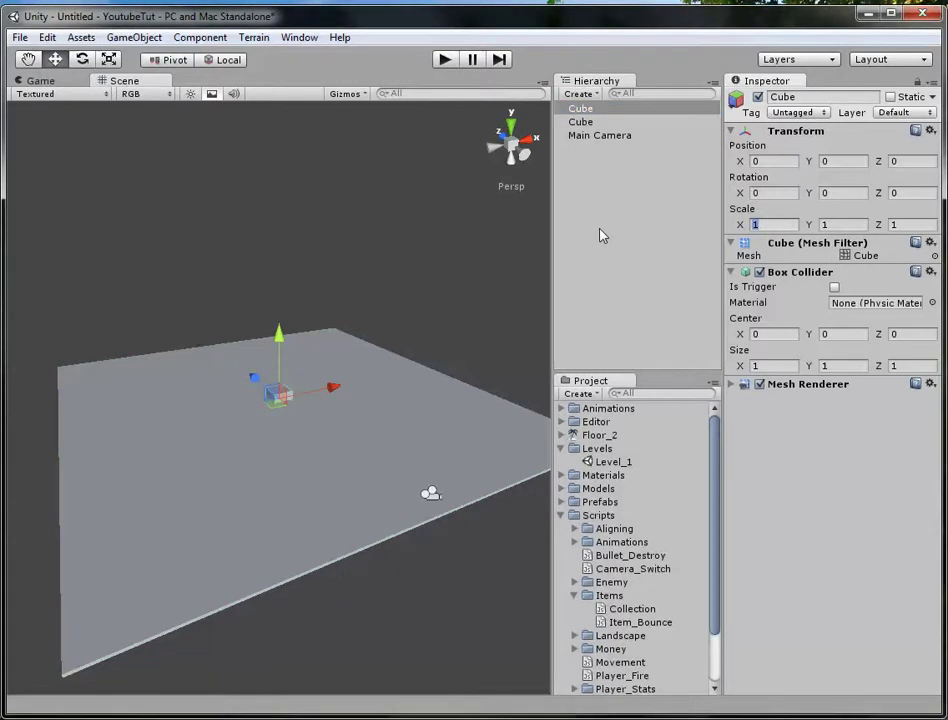
{"action": "type", "text": "0."}
{"action": "type", "text": "55"}
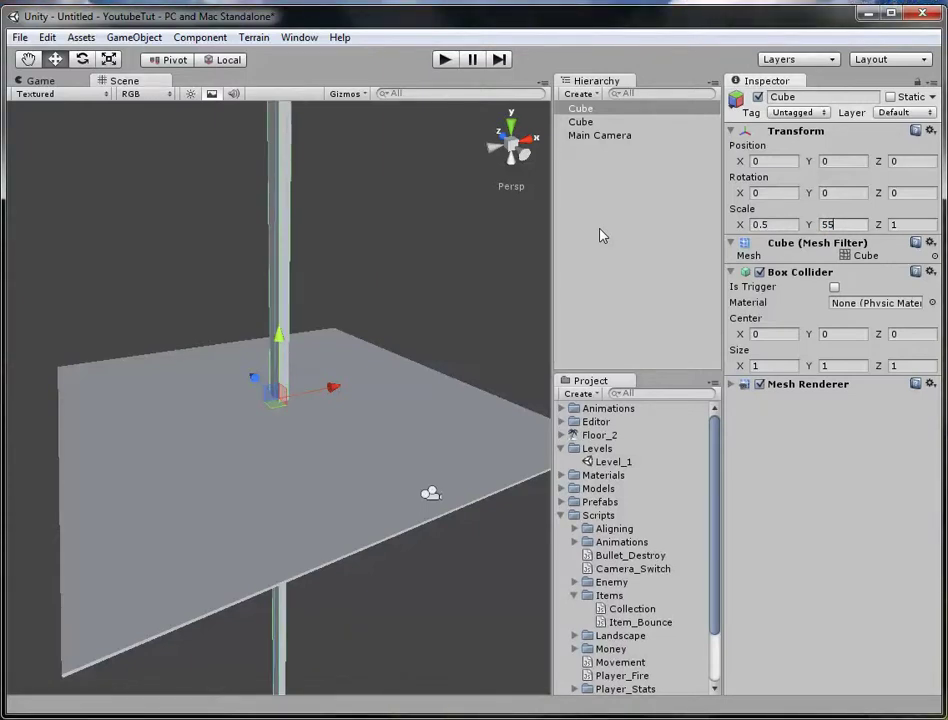
Step: Delete the tall thin cube and select the floor cube again
{"action": "middle_click_drag", "start_coordinate": [233, 227], "coordinate": [265, 463]}
{"action": "scroll", "coordinate": [265, 463], "scroll_direction": "down", "scroll_amount": 6}
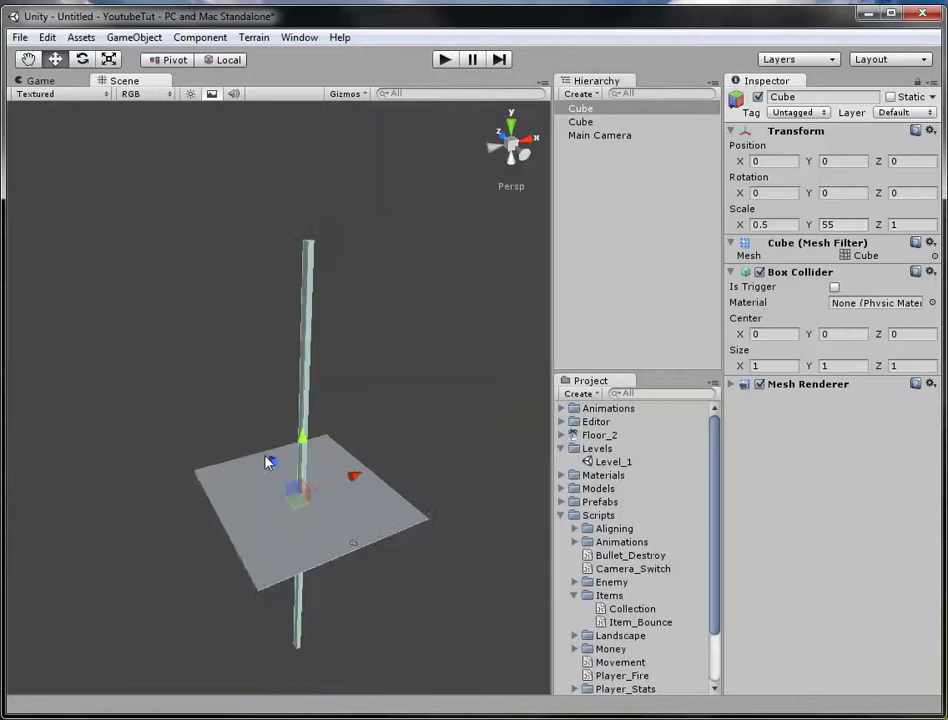
{"action": "scroll", "coordinate": [268, 462], "scroll_direction": "up", "scroll_amount": 2}
{"action": "left_click", "coordinate": [843, 229]}
{"action": "left_click_drag", "start_coordinate": [835, 227], "coordinate": [743, 227]}
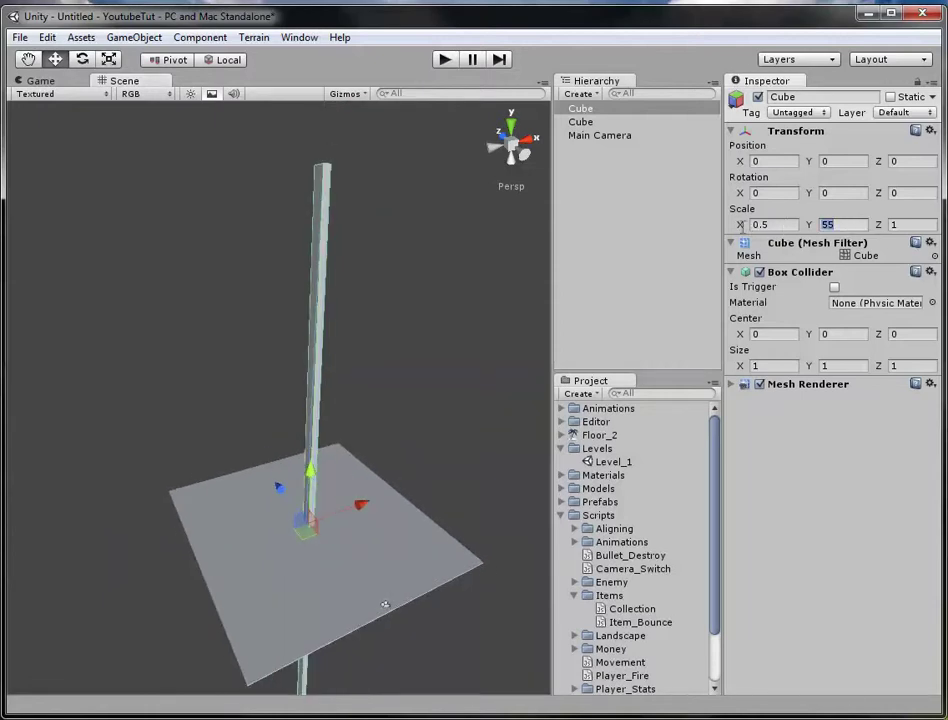
{"action": "key", "text": "Delete"}
{"action": "left_click", "coordinate": [581, 108]}
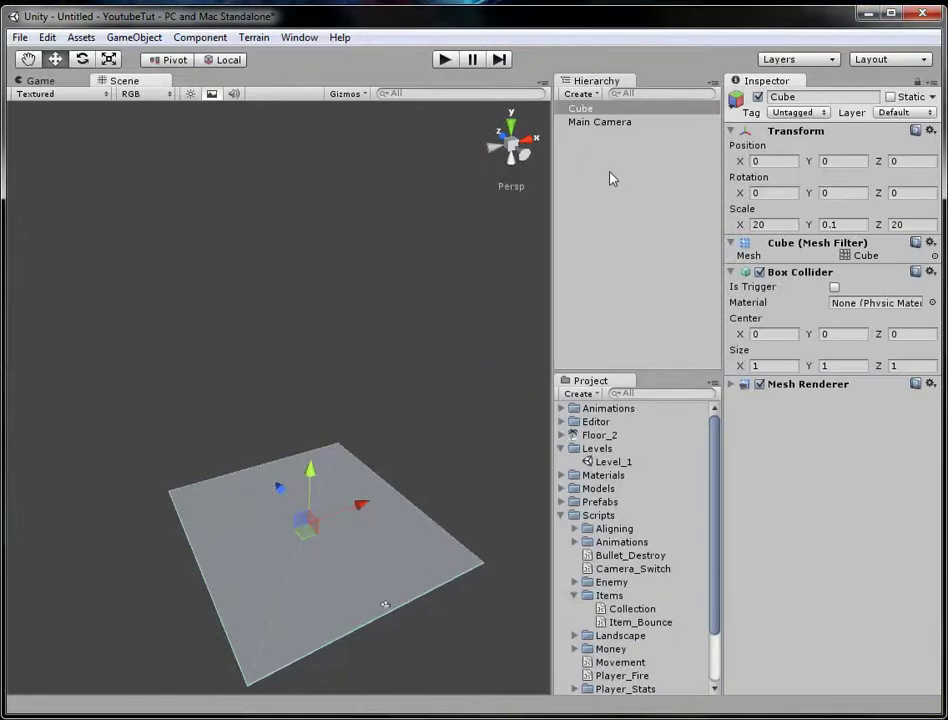
Step: Duplicate the floor cube and scale the copy into a wall with X 0.5, Y 20 and Z 20
{"action": "left_click", "coordinate": [580, 93]}
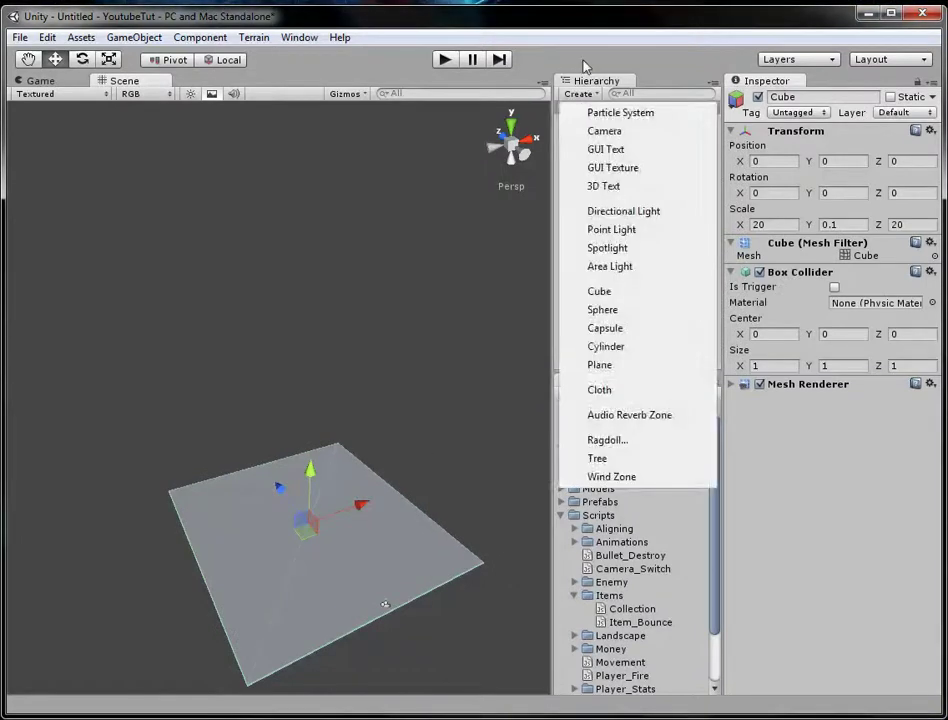
{"action": "left_click", "coordinate": [588, 63]}
{"action": "left_click", "coordinate": [587, 113]}
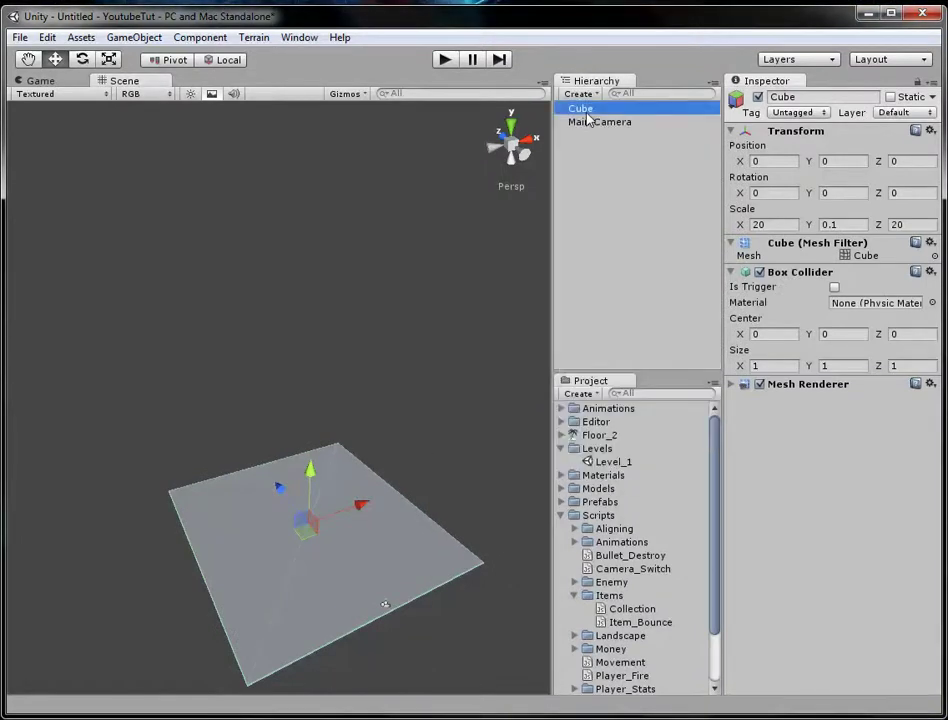
{"action": "key", "text": "ctrl+d"}
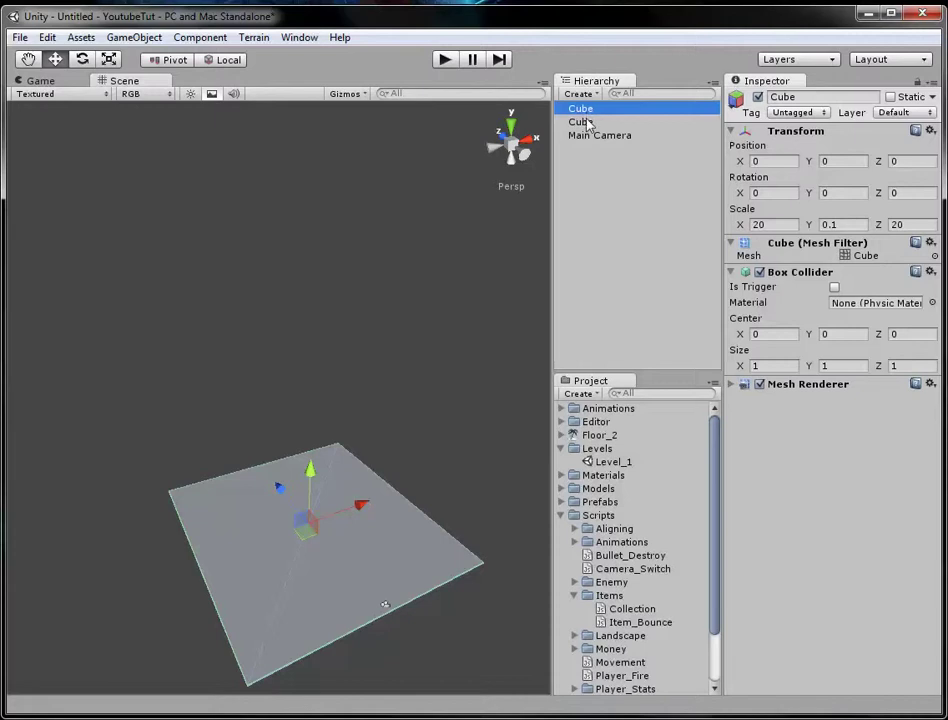
{"action": "left_click", "coordinate": [844, 225]}
{"action": "type", "text": "20"}
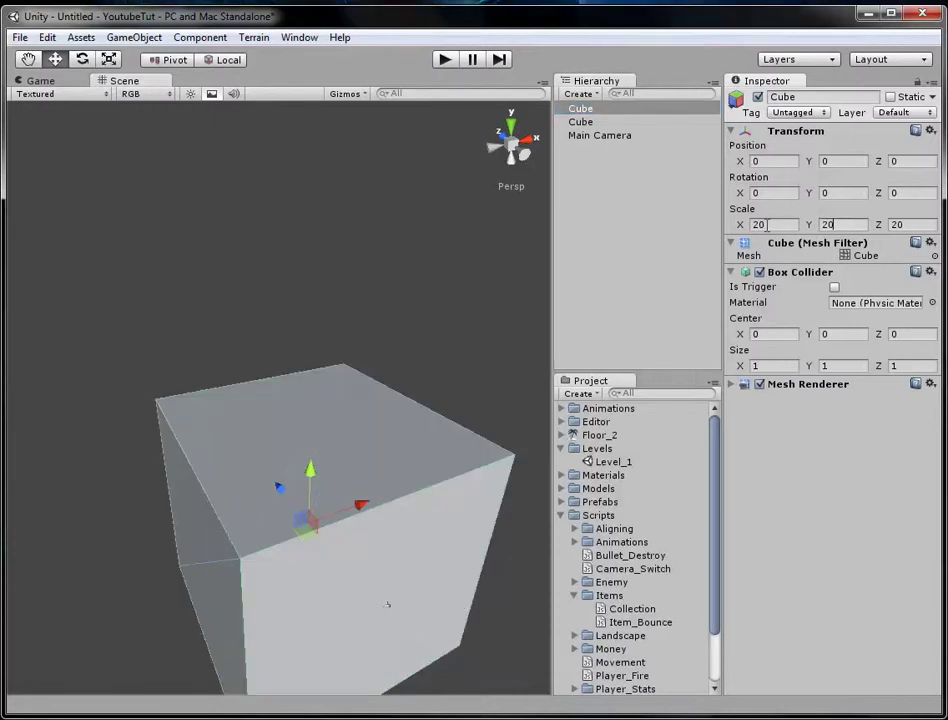
{"action": "left_click", "coordinate": [760, 224]}
{"action": "type", "text": "0.5"}
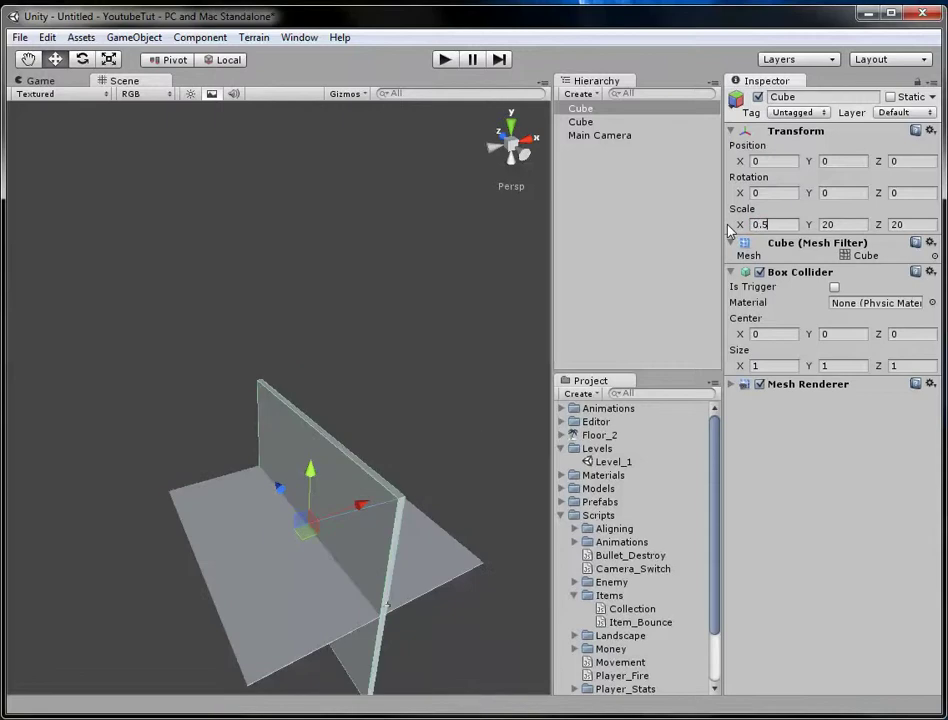
Step: Place one wall at about X -9.59 and a duplicate at about X 9.67 along opposite floor edges, and duplicate both walls
{"action": "left_click", "coordinate": [511, 130]}
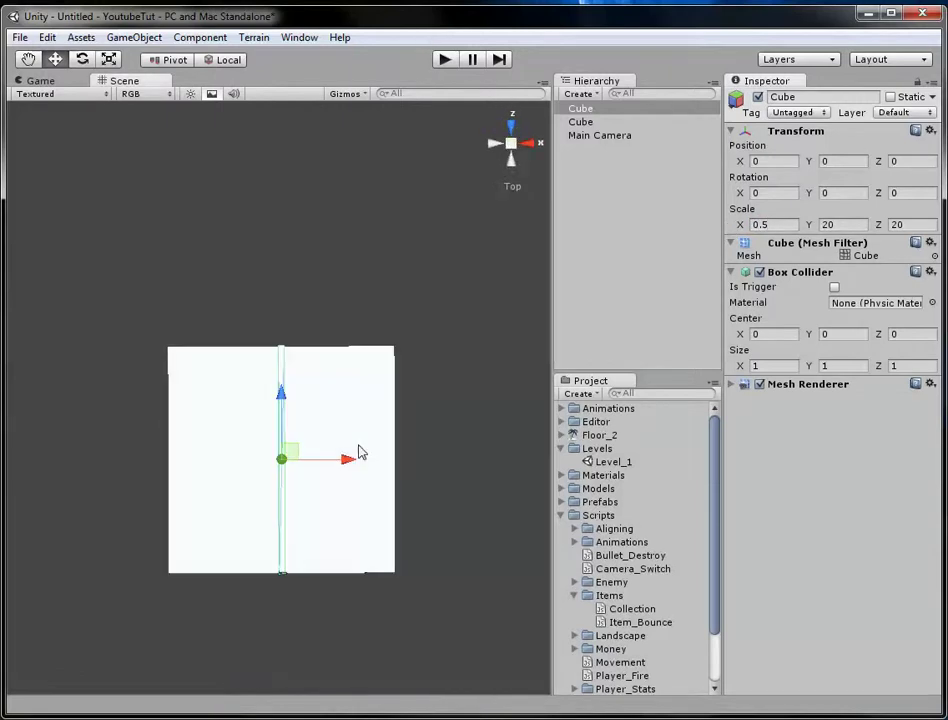
{"action": "left_click_drag", "start_coordinate": [313, 459], "coordinate": [222, 465]}
{"action": "key", "text": "ctrl+d"}
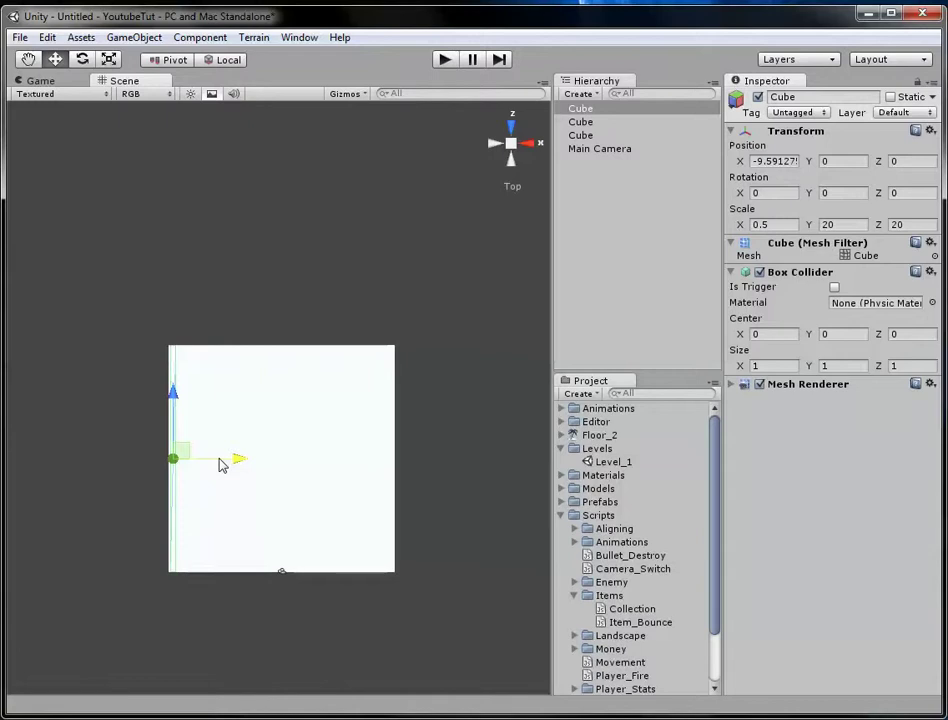
{"action": "left_click", "coordinate": [580, 121], "text": "shift"}
{"action": "key", "text": "ctrl+d"}
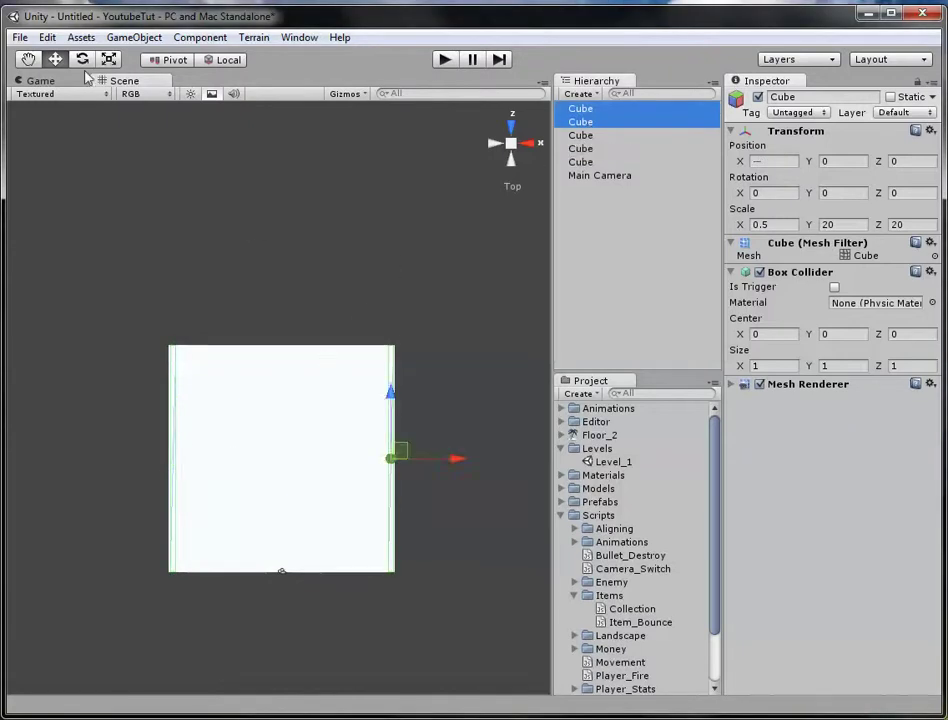
Step: Rotate one duplicated wall to Y 90 and move it to the floor's edge at about X 0.3, Z -9.89
{"action": "key", "text": "e"}
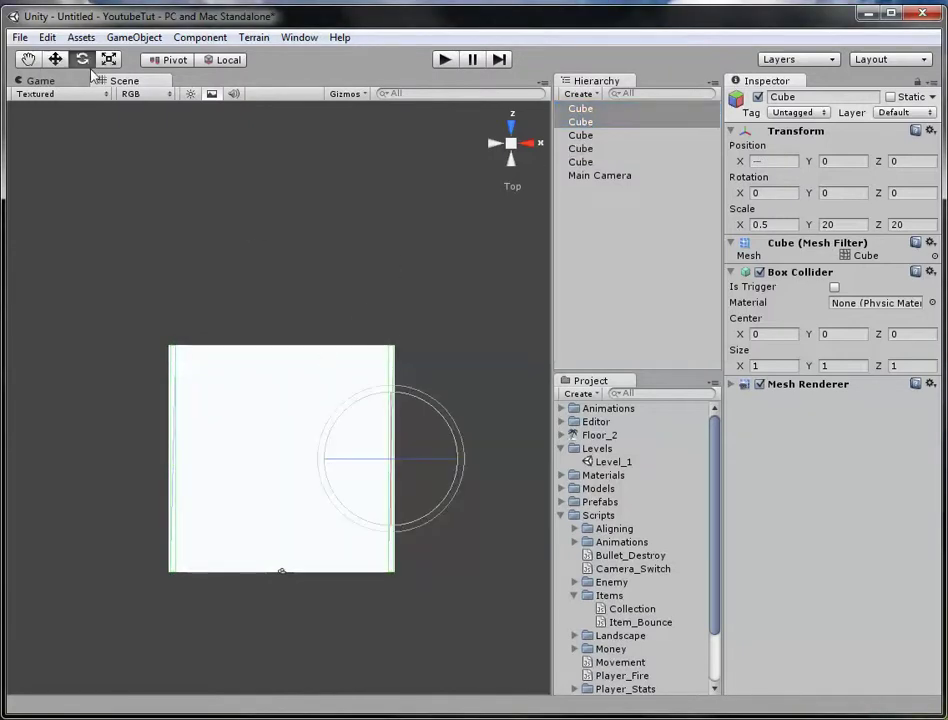
{"action": "left_click", "coordinate": [457, 226]}
{"action": "left_click", "coordinate": [396, 393]}
{"action": "left_click_drag", "start_coordinate": [430, 407], "coordinate": [755, 144]}
{"action": "left_click", "coordinate": [843, 192]}
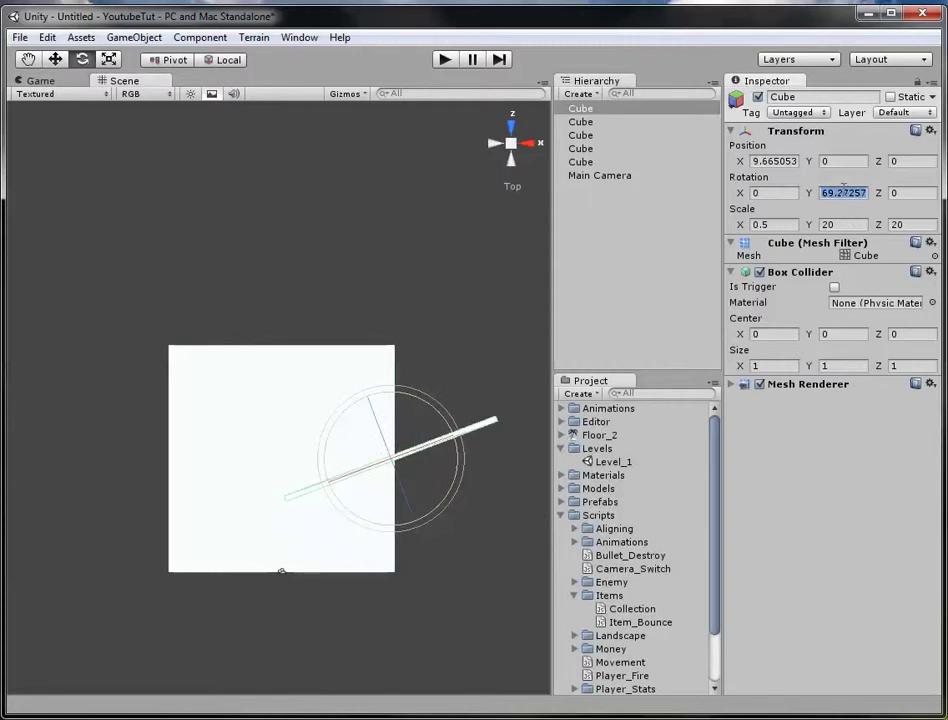
{"action": "type", "text": "90"}
{"action": "key", "text": "Return"}
{"action": "left_click", "coordinate": [55, 59]}
{"action": "left_click_drag", "start_coordinate": [400, 468], "coordinate": [293, 589]}
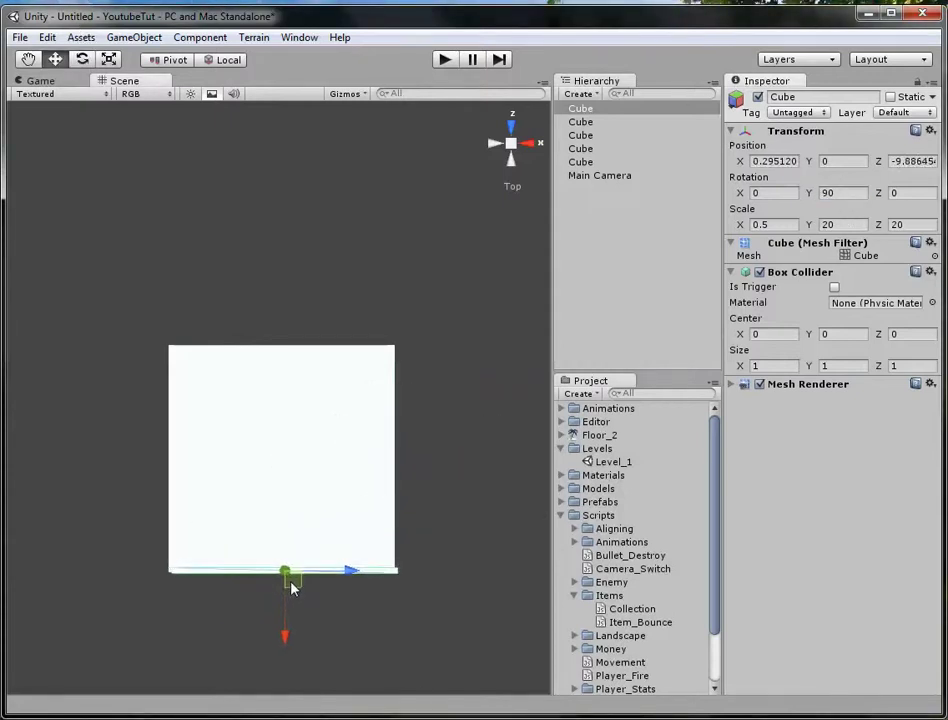
Step: Rotate the other duplicated wall to Y 90 and move it to the remaining open floor edge at about Z 9.74
{"action": "left_click", "coordinate": [172, 473]}
{"action": "left_click", "coordinate": [832, 194]}
{"action": "type", "text": "90"}
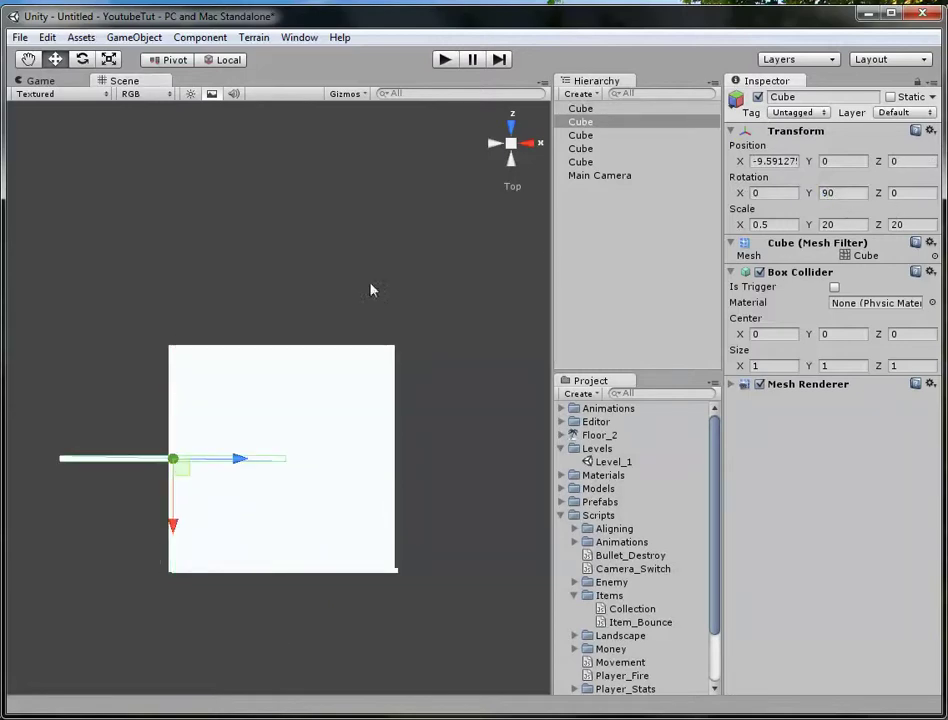
{"action": "left_click_drag", "start_coordinate": [196, 469], "coordinate": [295, 362]}
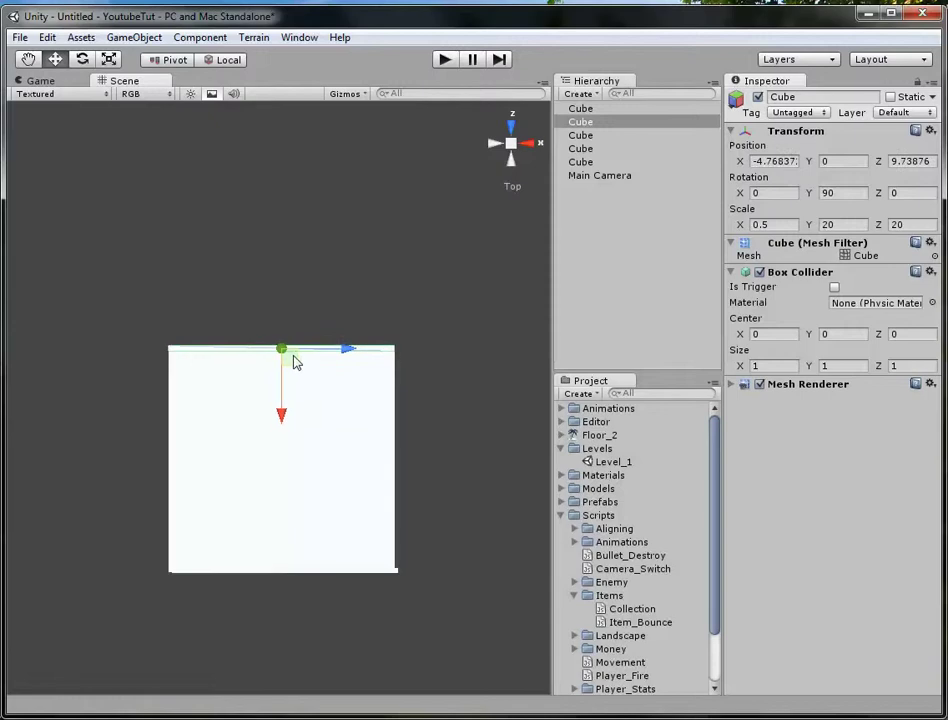
Step: Select all four walls together and set their Y scale to 5
{"action": "left_click", "coordinate": [510, 145]}
{"action": "left_click", "coordinate": [298, 293]}
{"action": "middle_click_drag", "start_coordinate": [209, 441], "coordinate": [248, 442]}
{"action": "scroll", "coordinate": [248, 442], "scroll_direction": "up", "scroll_amount": 3}
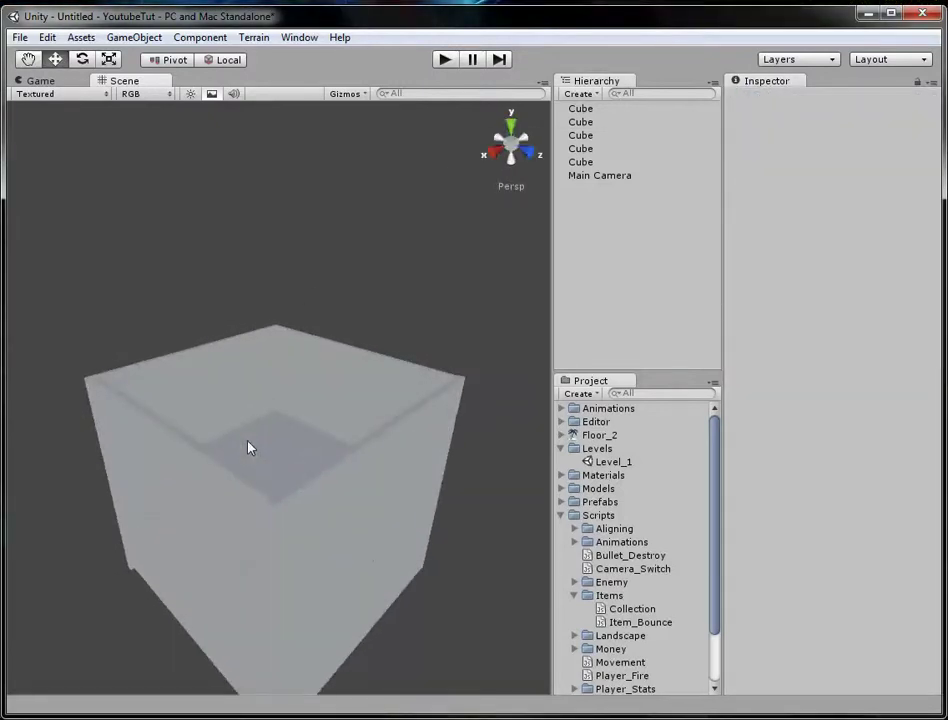
{"action": "left_click_drag", "start_coordinate": [68, 287], "coordinate": [449, 413]}
{"action": "left_click", "coordinate": [363, 381]}
{"action": "left_click", "coordinate": [362, 382], "text": "shift"}
{"action": "left_click", "coordinate": [211, 376], "text": "shift"}
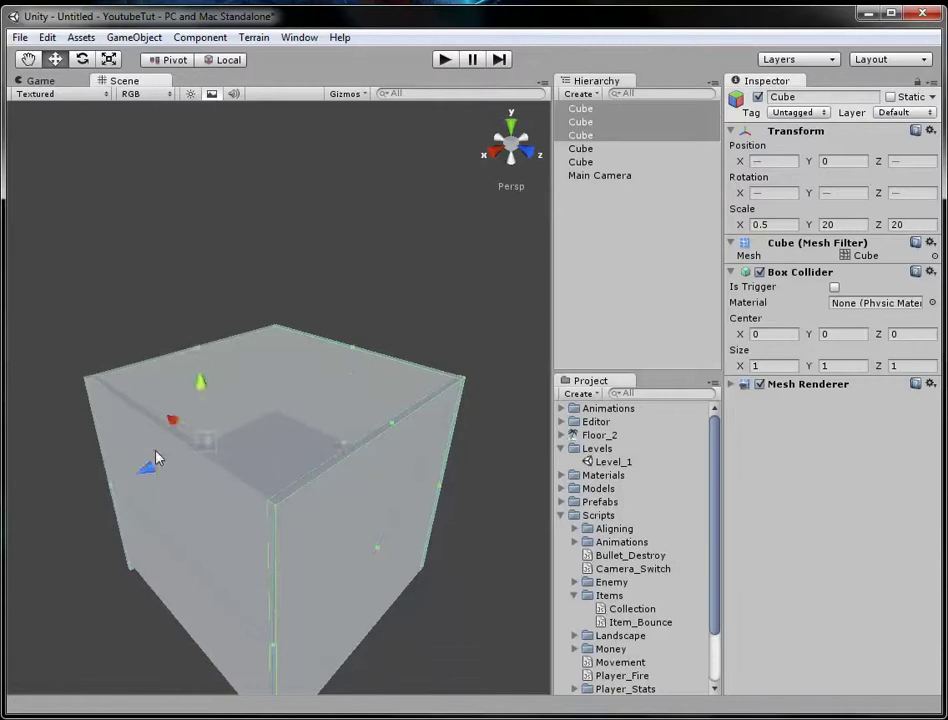
{"action": "left_click", "coordinate": [155, 453], "text": "shift"}
{"action": "left_click", "coordinate": [845, 224]}
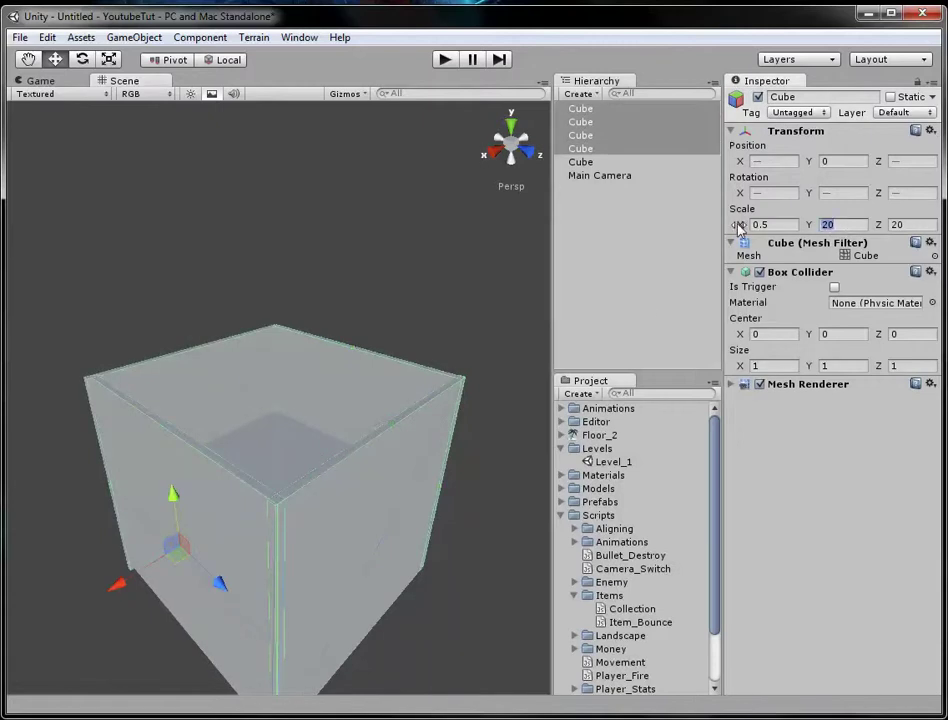
{"action": "type", "text": "5"}
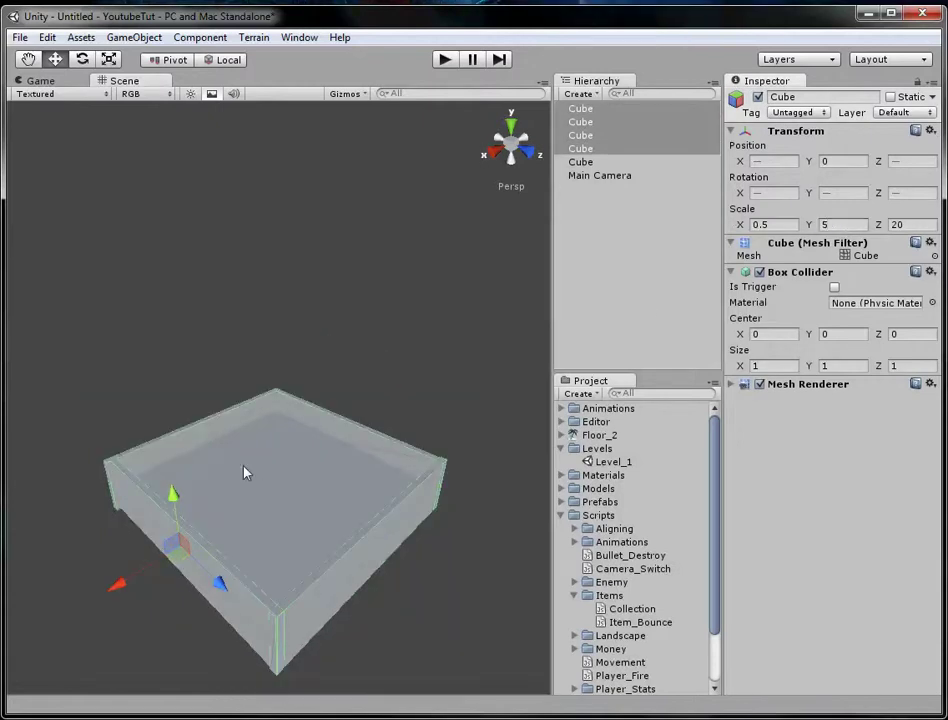
Step: Raise the four selected walls slightly along the Y axis above the floor and clear the selection
{"action": "left_click_drag", "start_coordinate": [177, 502], "coordinate": [183, 476]}
{"action": "left_click", "coordinate": [336, 344]}
{"action": "scroll", "coordinate": [334, 414], "scroll_direction": "up", "scroll_amount": 3}
{"action": "scroll", "coordinate": [345, 381], "scroll_direction": "up", "scroll_amount": 3}
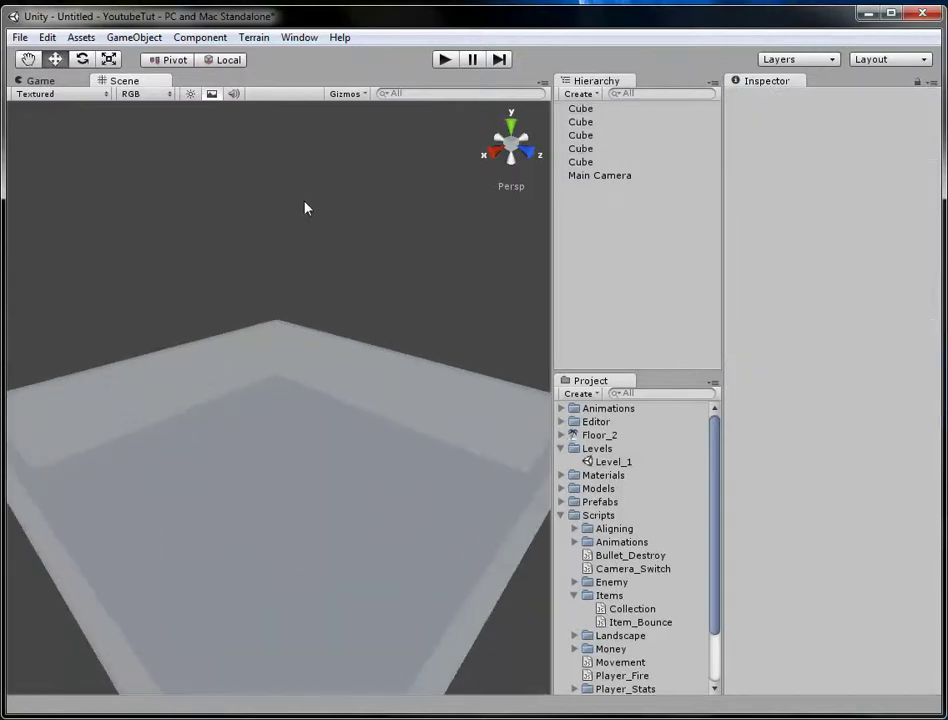
Step: Save the scene as Interior in the project's Levels folder
{"action": "key", "text": "ctrl+s"}
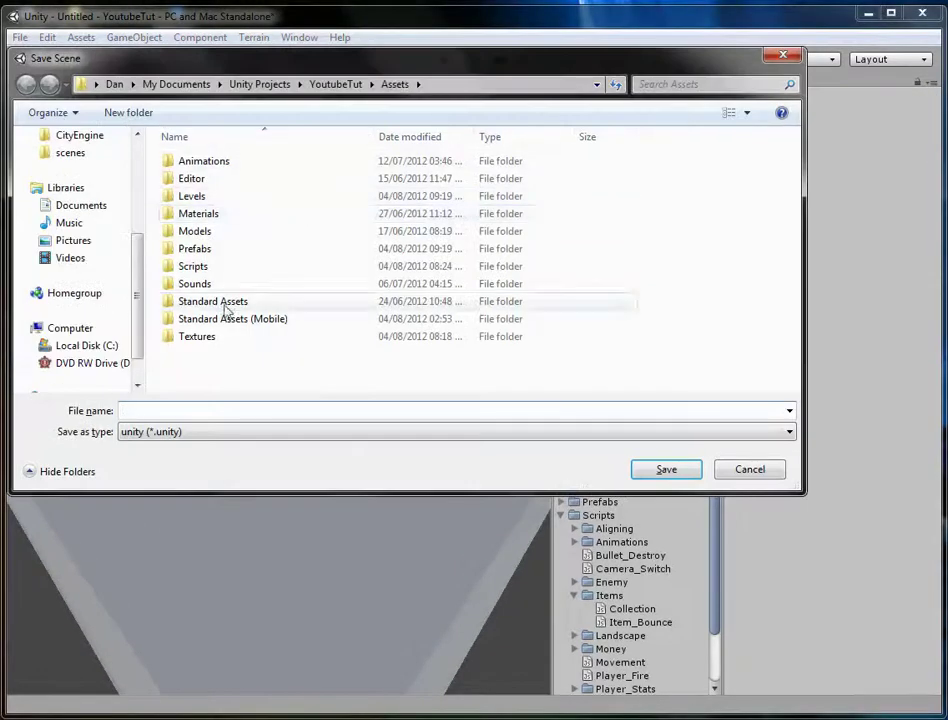
{"action": "double_click", "coordinate": [205, 196]}
{"action": "left_click", "coordinate": [181, 410]}
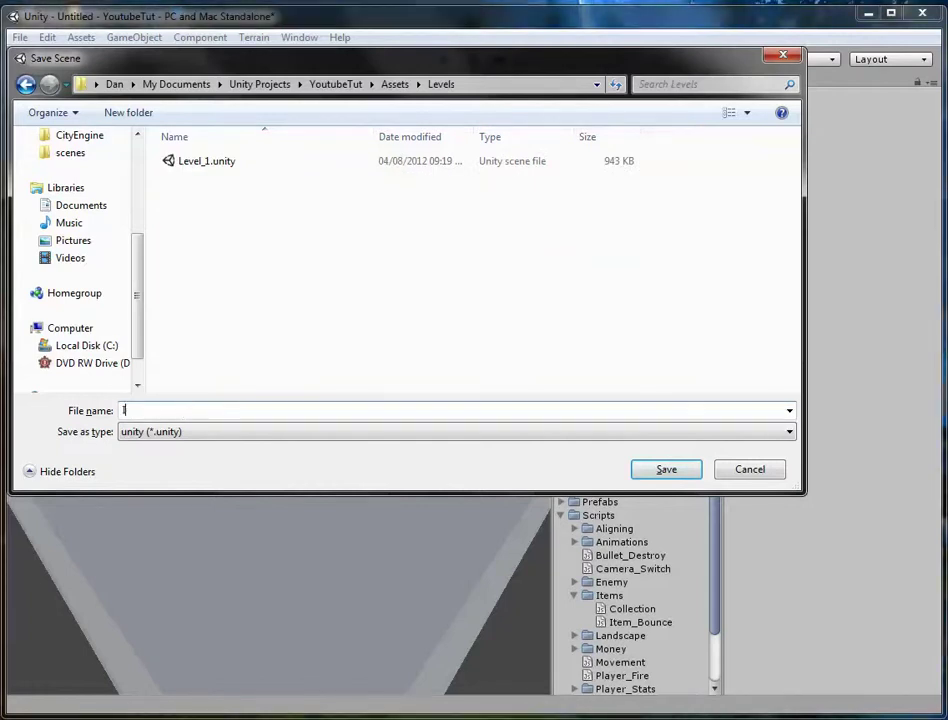
{"action": "type", "text": "Inte"}
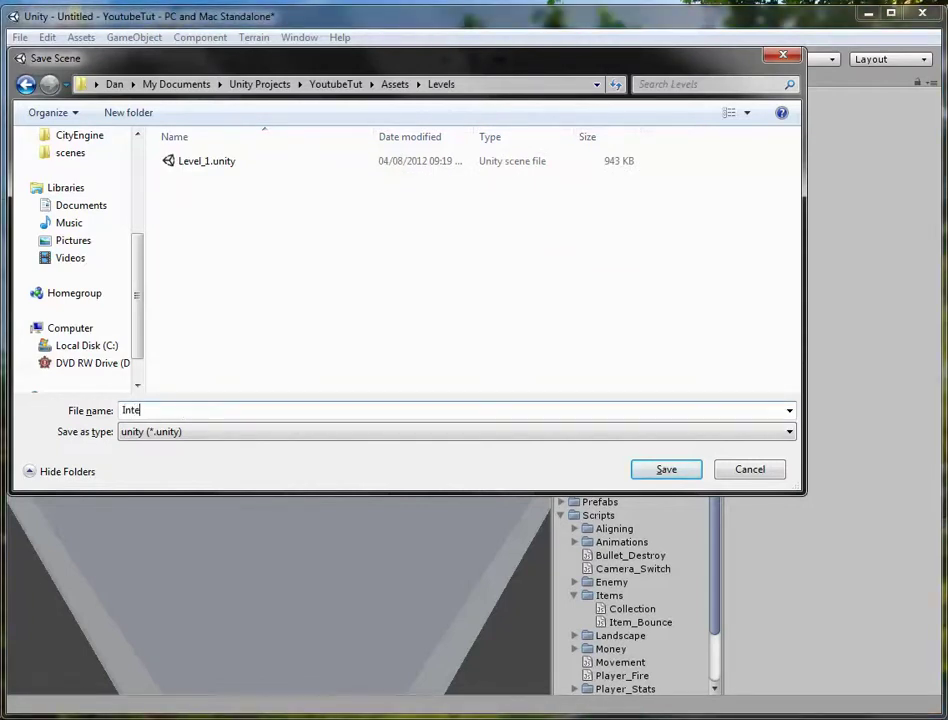
{"action": "type", "text": "rors"}
{"action": "key", "text": "ctrl+a"}
{"action": "key", "text": "BackSpace"}
{"action": "type", "text": "Interior"}
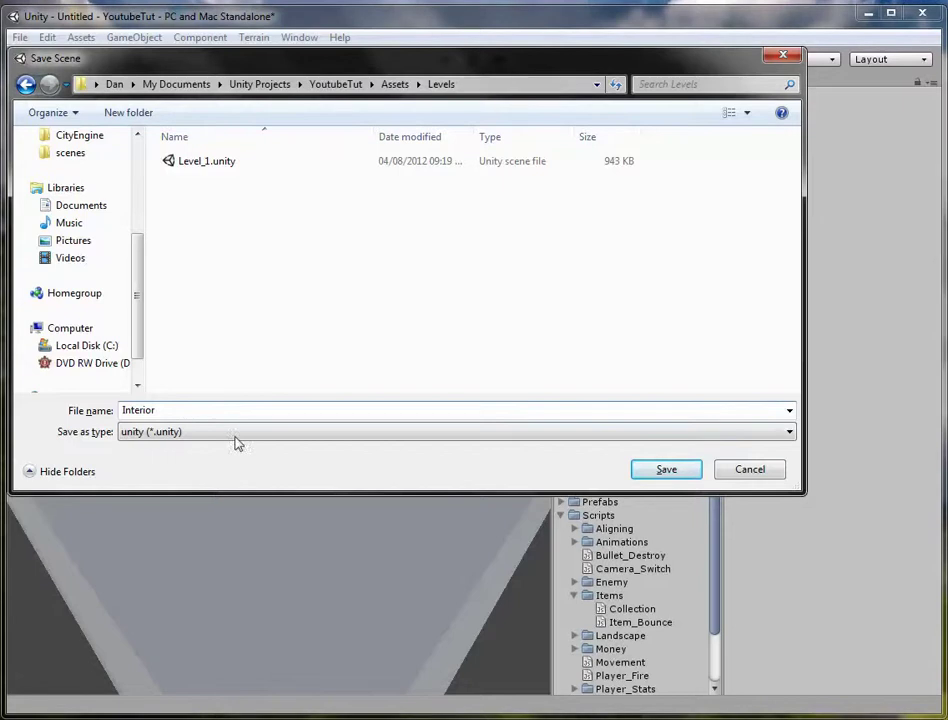
{"action": "left_click", "coordinate": [664, 470]}
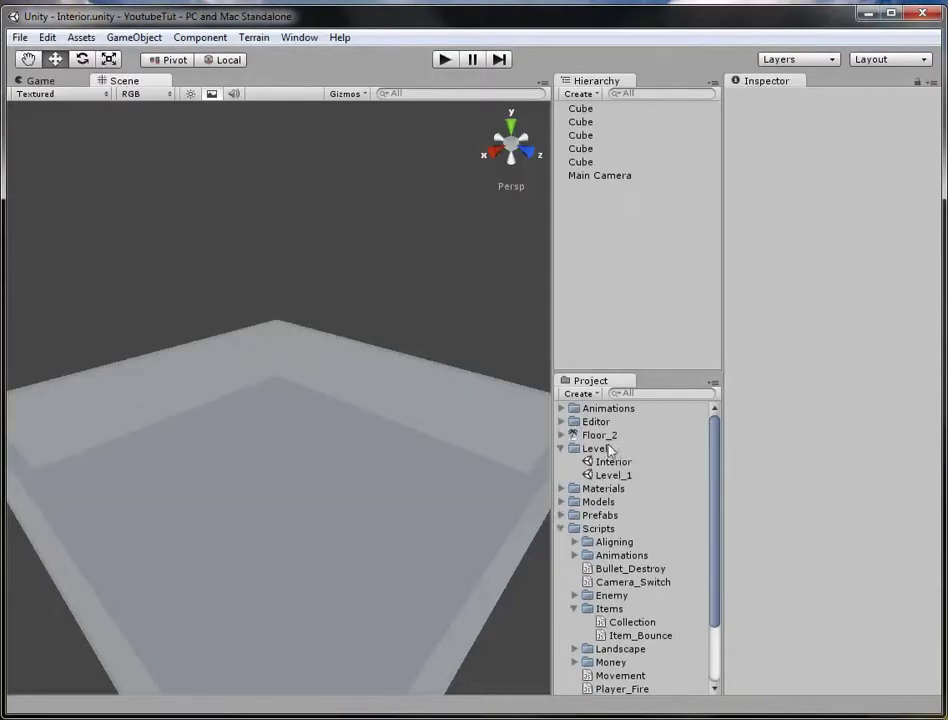
Step: Open the Level_1 scene and frame Hadouken_Prefab and the Character in the scene view
{"action": "double_click", "coordinate": [604, 478]}
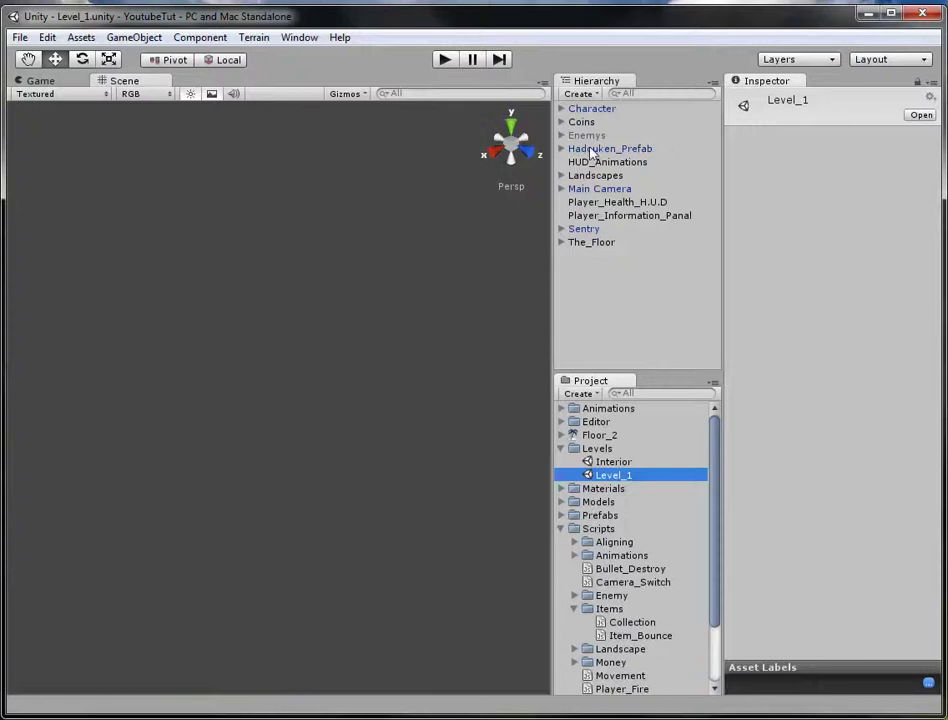
{"action": "double_click", "coordinate": [605, 149]}
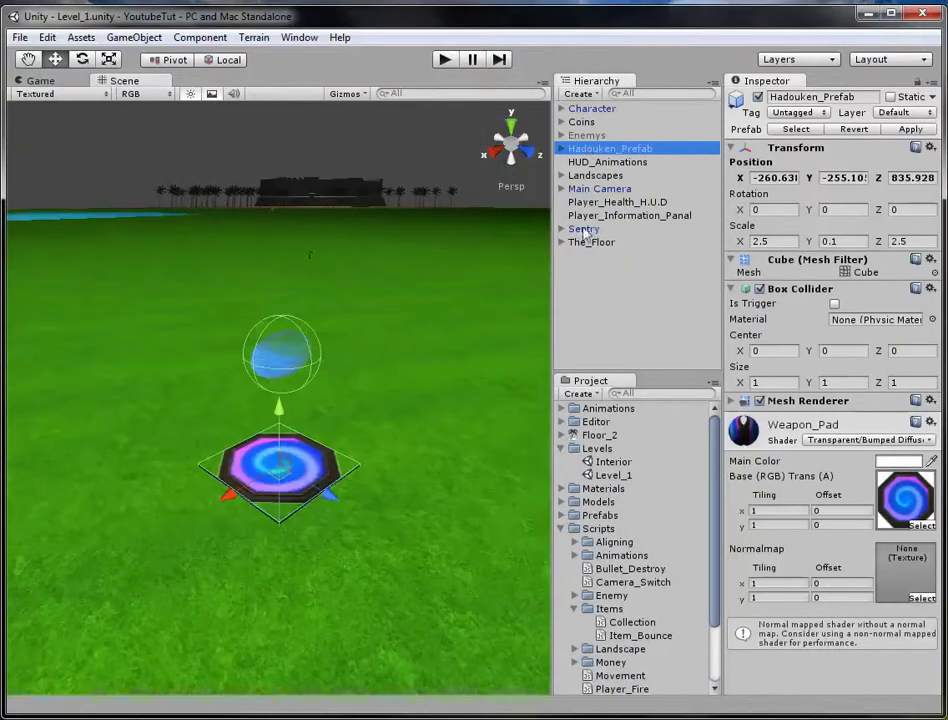
{"action": "double_click", "coordinate": [590, 108]}
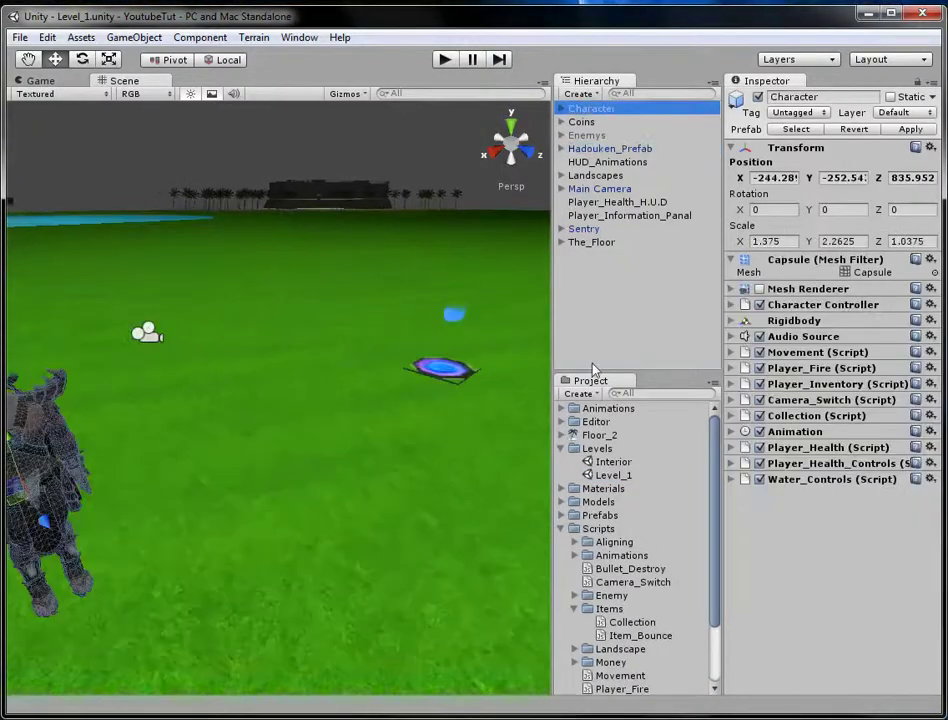
Step: Collapse the Scripts folder, expand the Prefabs folder and inspect the mainchar prefab
{"action": "left_click", "coordinate": [561, 528]}
{"action": "left_click", "coordinate": [561, 515]}
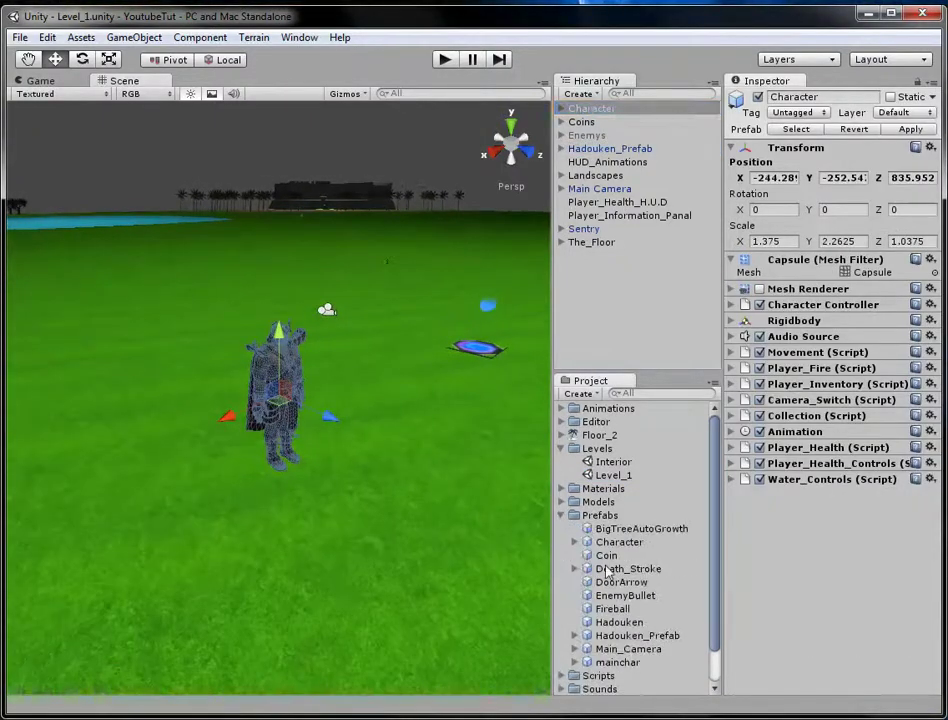
{"action": "scroll", "coordinate": [606, 571], "scroll_direction": "down", "scroll_amount": 2}
{"action": "left_click", "coordinate": [608, 624]}
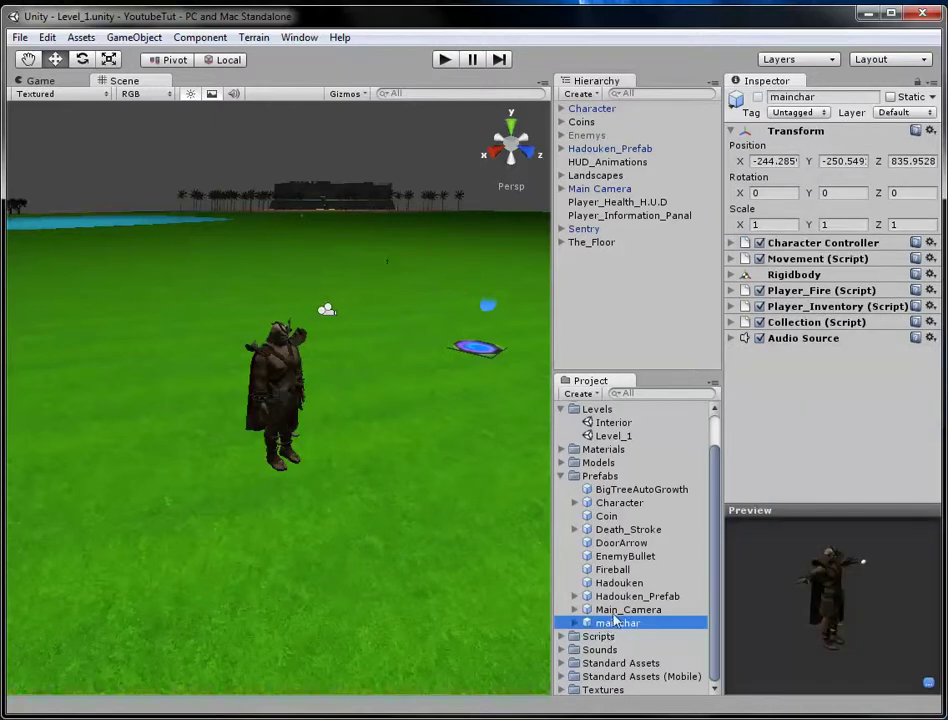
Step: Create a new prefab named Character in the Prefabs folder and assign the scene's Character object to it
{"action": "left_click", "coordinate": [151, 35]}
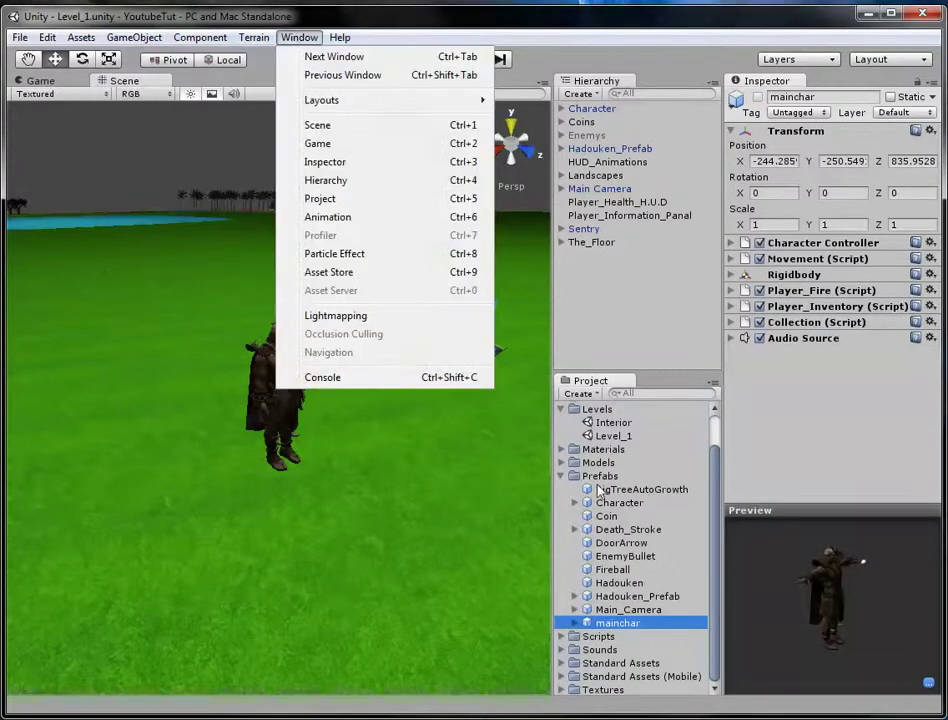
{"action": "left_click", "coordinate": [602, 489]}
{"action": "right_click", "coordinate": [590, 480]}
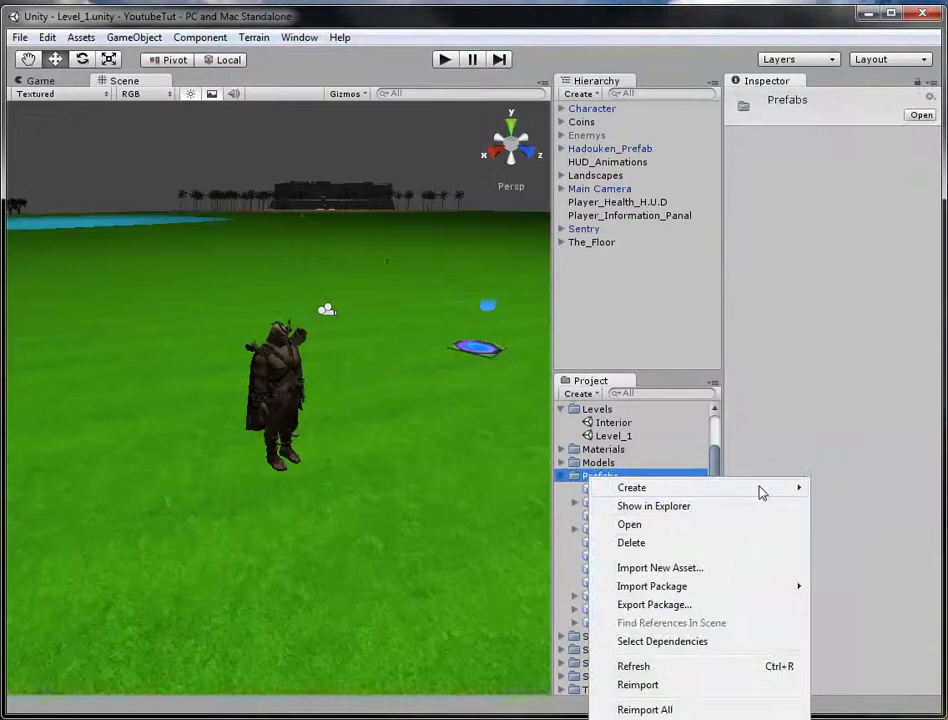
{"action": "mouse_move", "coordinate": [760, 488]}
{"action": "left_click", "coordinate": [864, 598]}
{"action": "type", "text": "Character"}
{"action": "key", "text": "Return"}
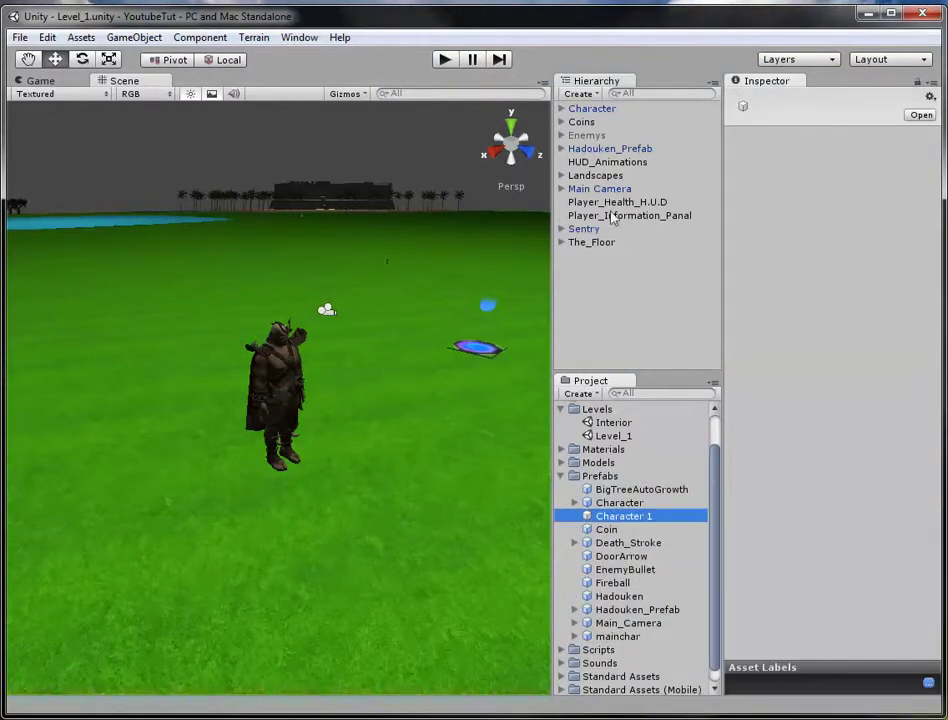
{"action": "left_click_drag", "start_coordinate": [592, 108], "coordinate": [645, 563]}
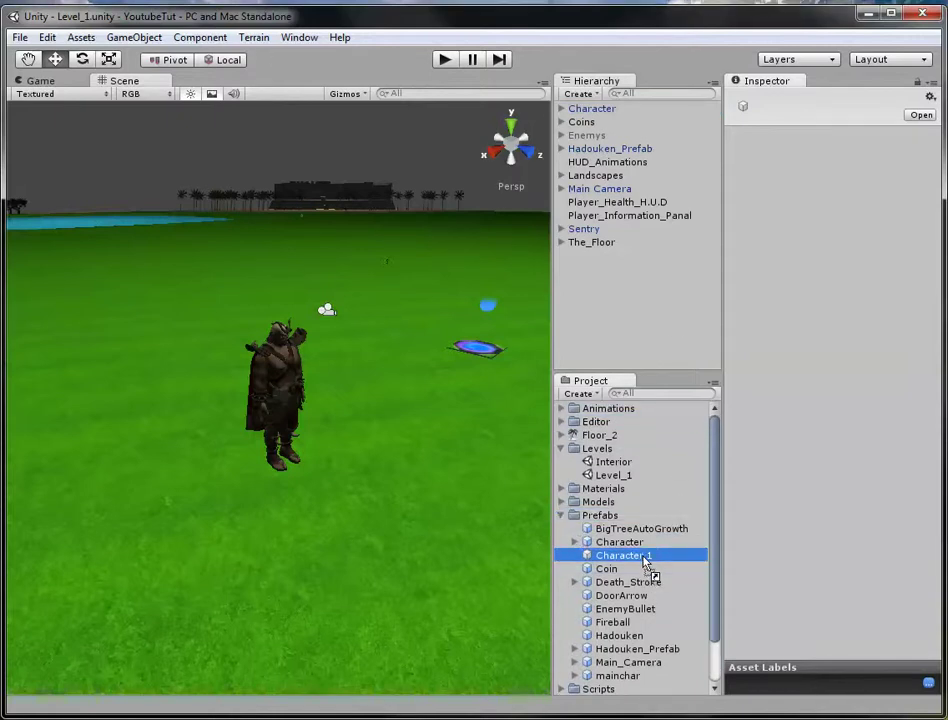
Step: Delete the extra Character 1 prefab from the Prefabs folder
{"action": "mouse_move", "coordinate": [645, 563]}
{"action": "left_mouse_down"}
{"action": "mouse_move", "coordinate": [628, 546]}
{"action": "mouse_move", "coordinate": [630, 559]}
{"action": "left_mouse_up"}
{"action": "key", "text": "Delete"}
{"action": "key", "text": "Return"}
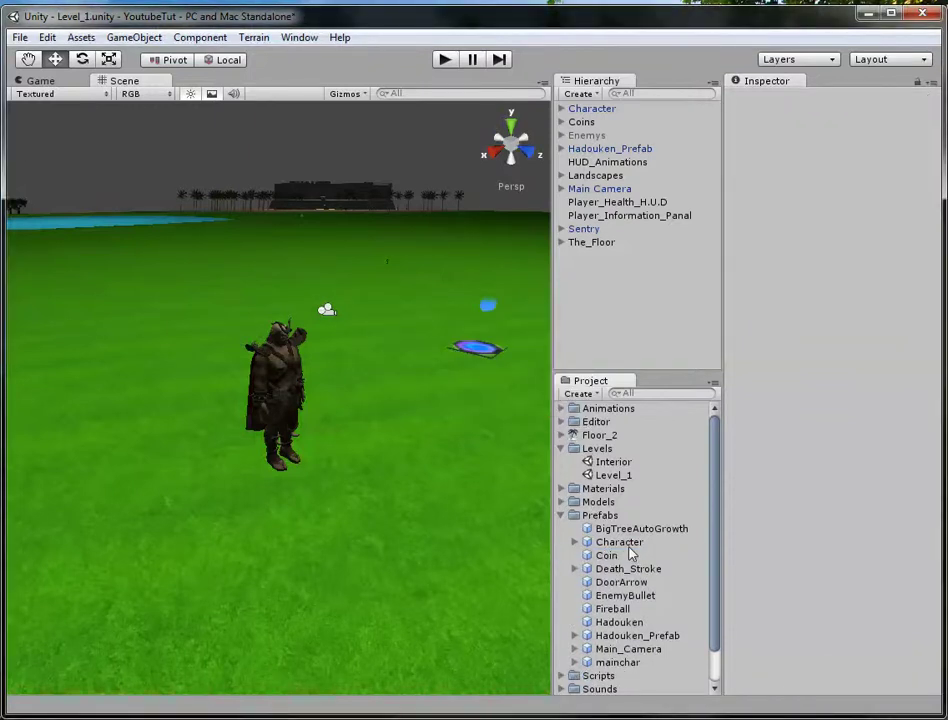
Step: Preview the existing Character prefab, place a copy beside the scene's character and undo the placement
{"action": "left_click", "coordinate": [603, 541]}
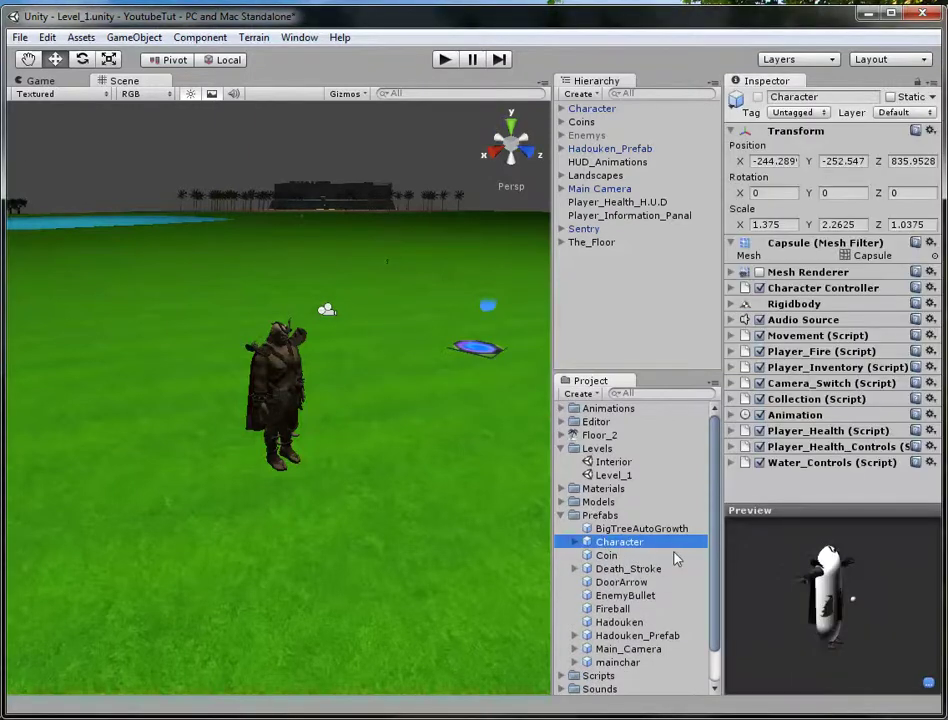
{"action": "left_click_drag", "start_coordinate": [836, 628], "coordinate": [900, 595]}
{"action": "left_click_drag", "start_coordinate": [614, 545], "coordinate": [338, 477]}
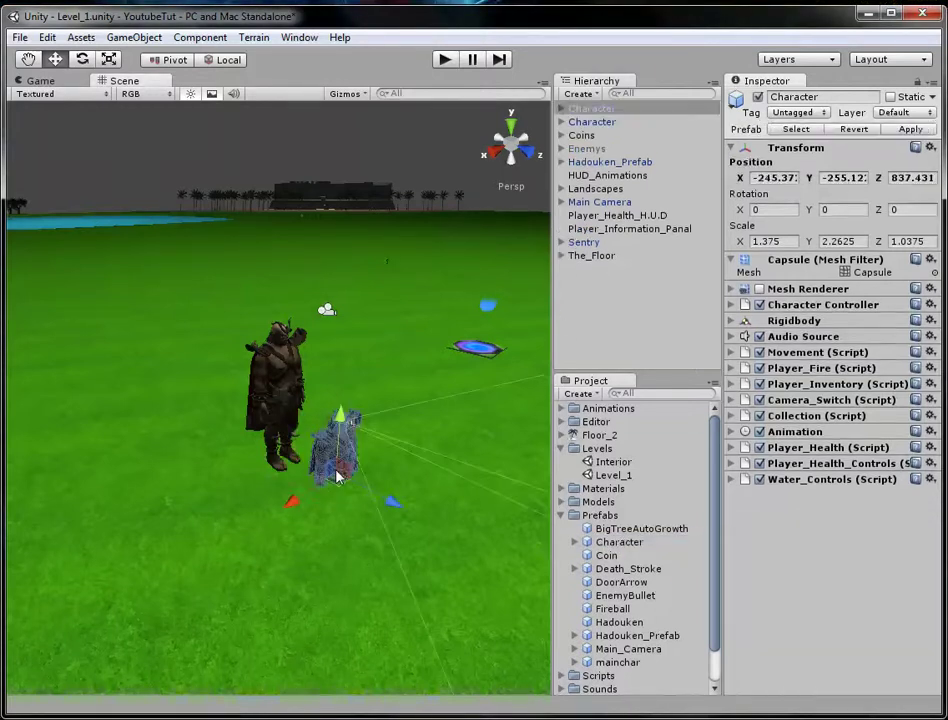
{"action": "key", "text": "ctrl+z"}
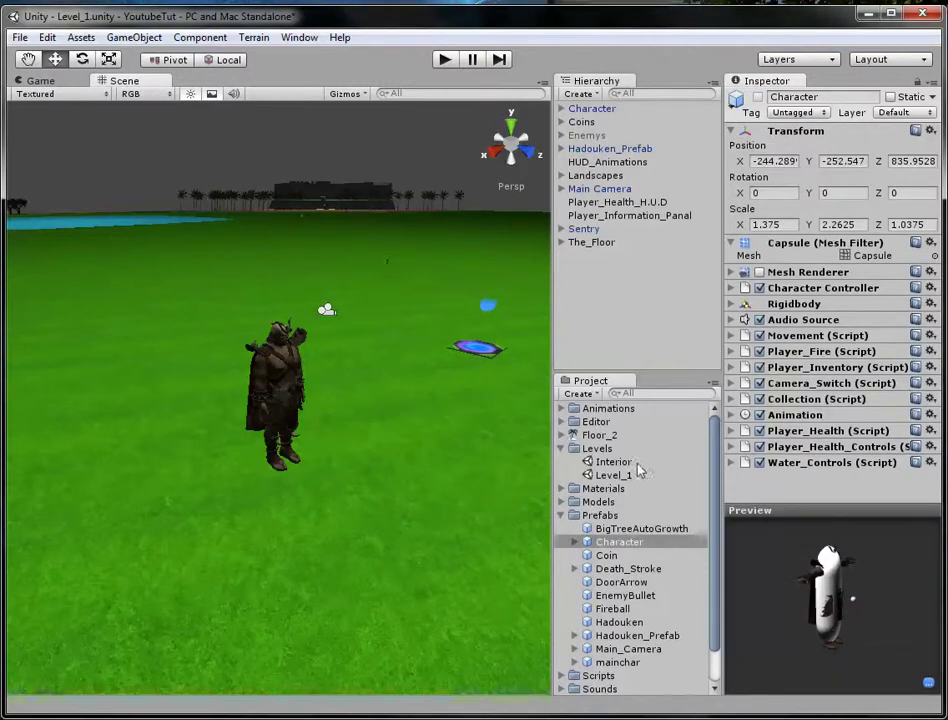
Step: Inspect the DoorArrow prefab and open the Interior scene, saving the changes to Level_1
{"action": "left_click_drag", "start_coordinate": [598, 188], "coordinate": [653, 650]}
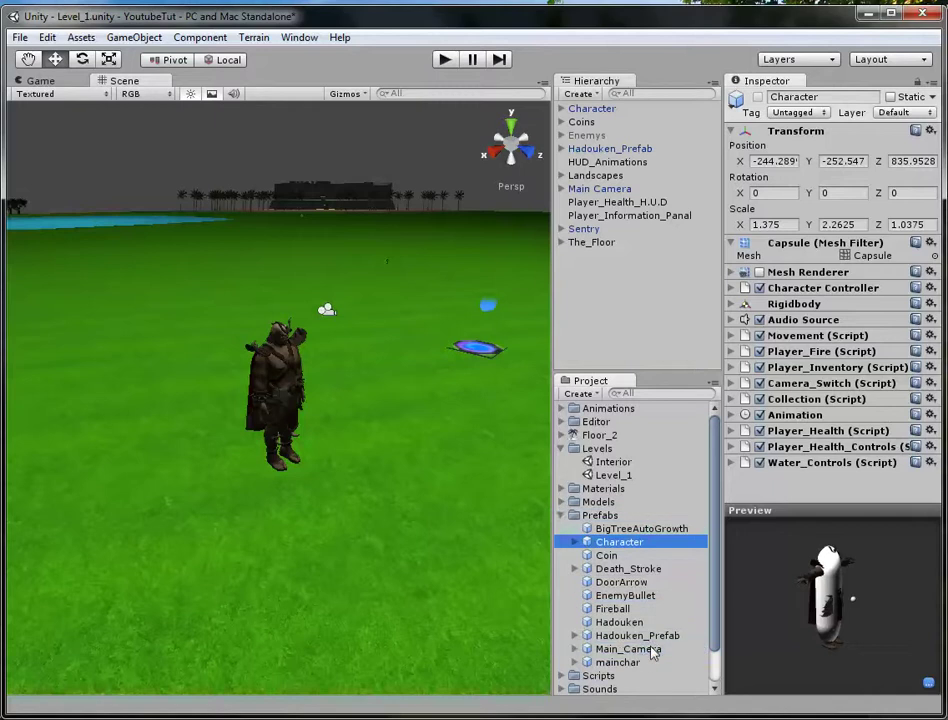
{"action": "left_click", "coordinate": [621, 582]}
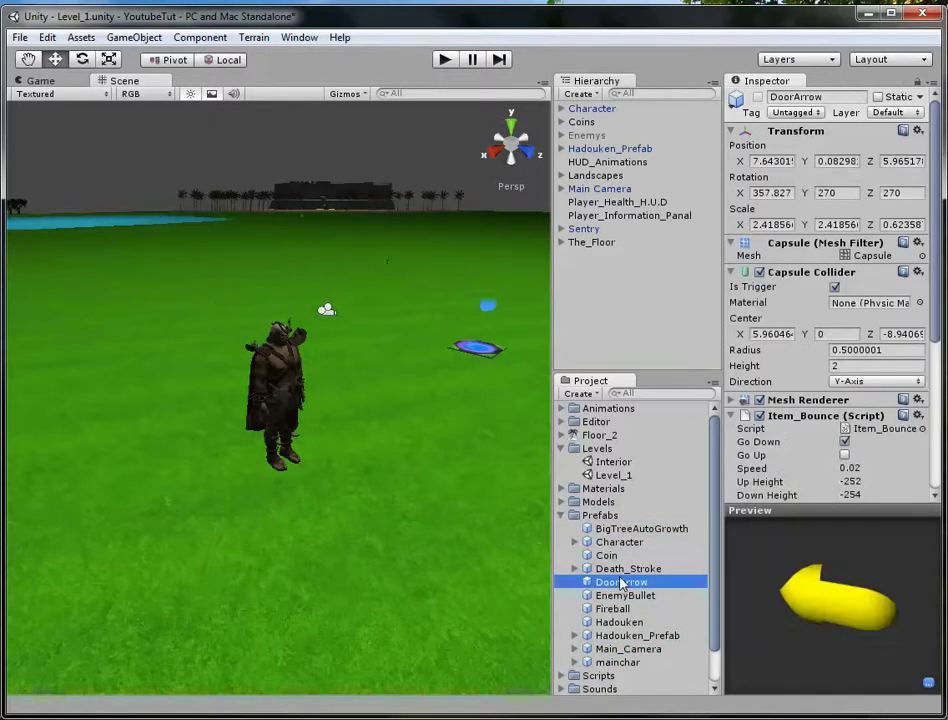
{"action": "double_click", "coordinate": [607, 463]}
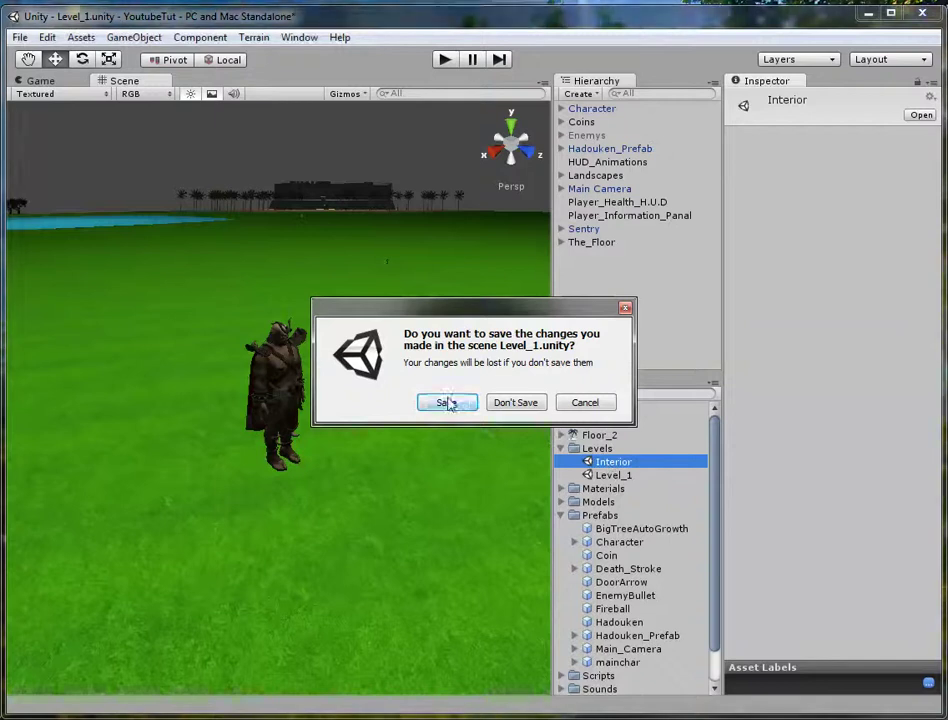
{"action": "left_click", "coordinate": [447, 402]}
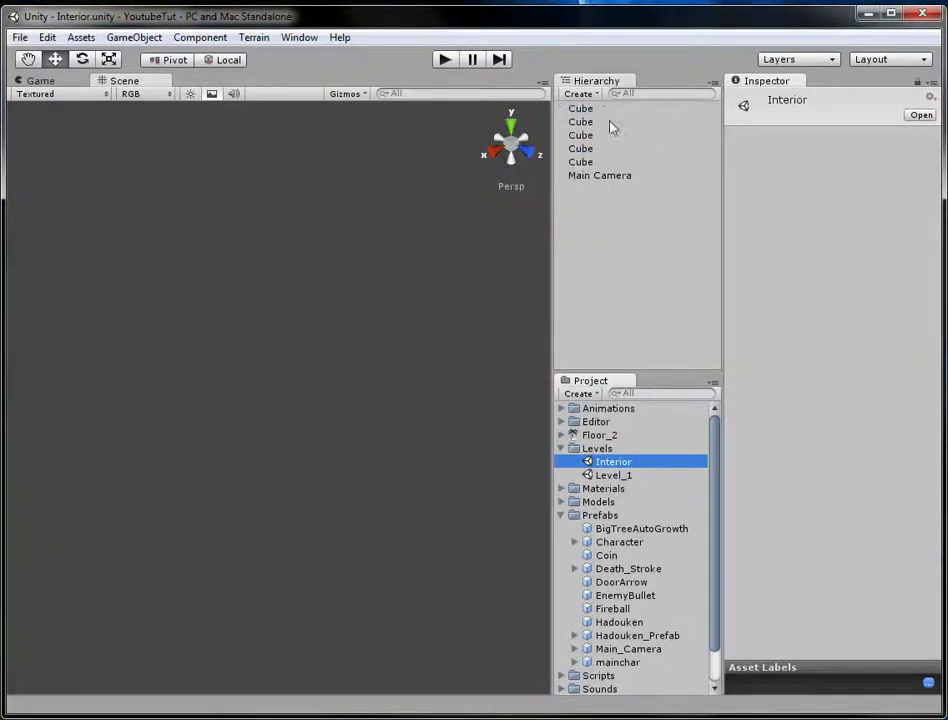
Step: Rename the room's floor cube, the one scaled 20 by 0.1 by 20, as Cabin
{"action": "left_click", "coordinate": [597, 138]}
{"action": "double_click", "coordinate": [597, 138]}
{"action": "left_click", "coordinate": [593, 162]}
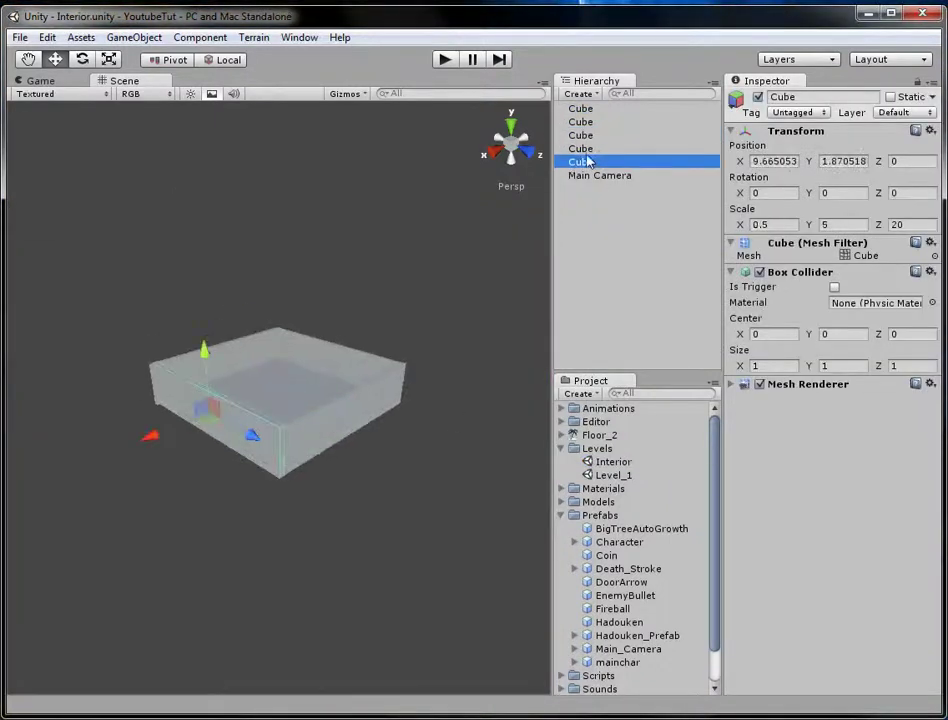
{"action": "left_click", "coordinate": [585, 146]}
{"action": "left_click", "coordinate": [285, 412]}
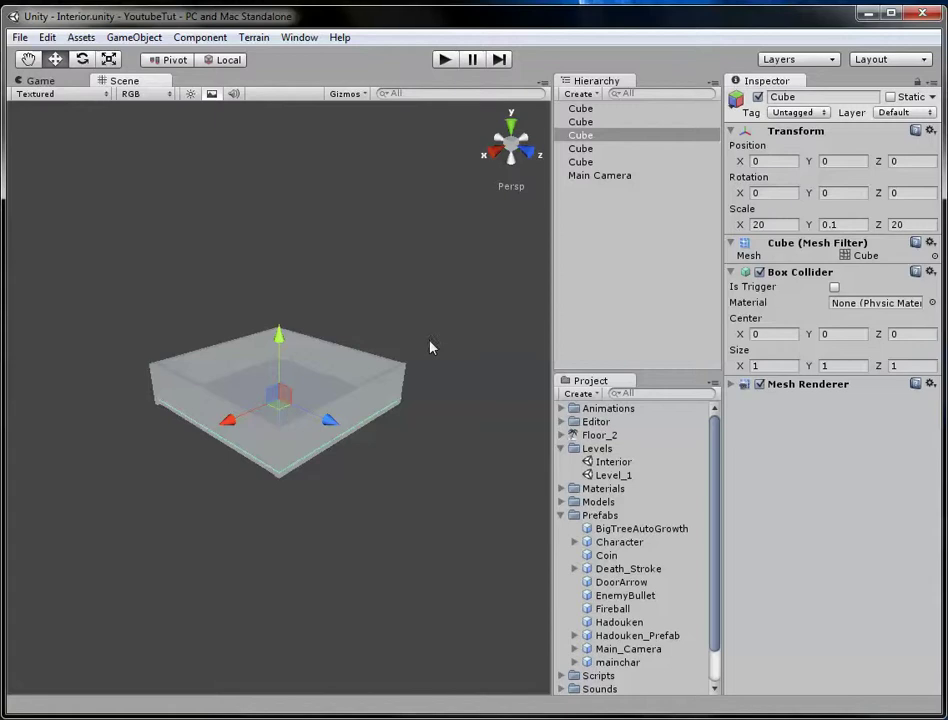
{"action": "left_click", "coordinate": [801, 97]}
{"action": "type", "text": "Cabin_fl"}
{"action": "key", "text": "BackSpace"}
{"action": "key", "text": "BackSpace"}
{"action": "key", "text": "BackSpace"}
{"action": "key", "text": "Return"}
Step: Make the four remaining wall cubes children of the Cabin object
{"action": "left_click", "coordinate": [580, 121]}
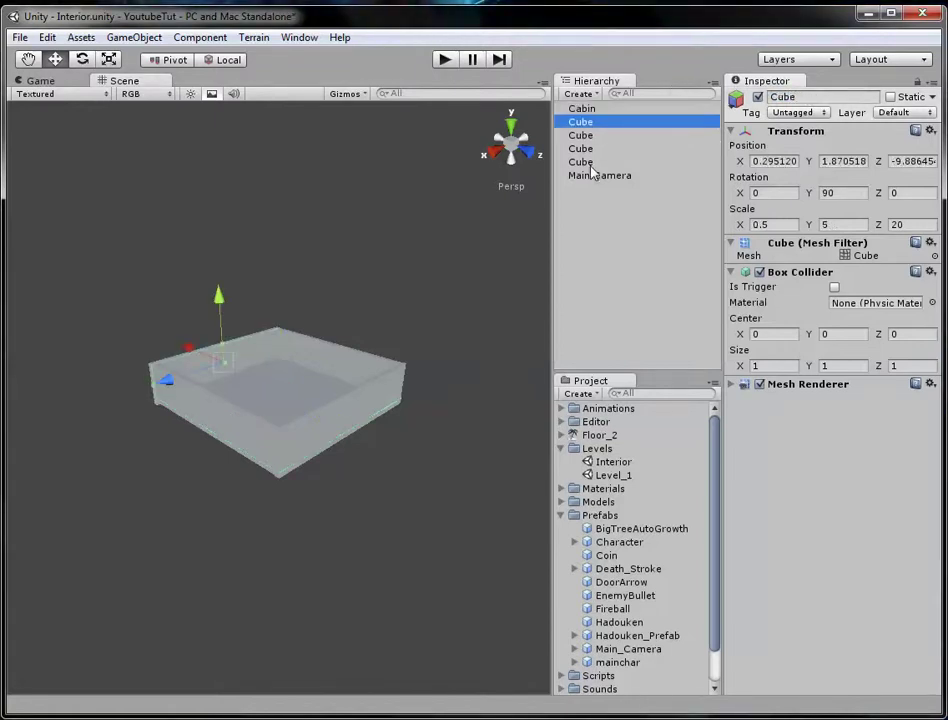
{"action": "left_click", "coordinate": [581, 161], "text": "shift"}
{"action": "left_click_drag", "start_coordinate": [599, 144], "coordinate": [594, 117]}
{"action": "scroll", "coordinate": [385, 237], "scroll_direction": "up", "scroll_amount": 3}
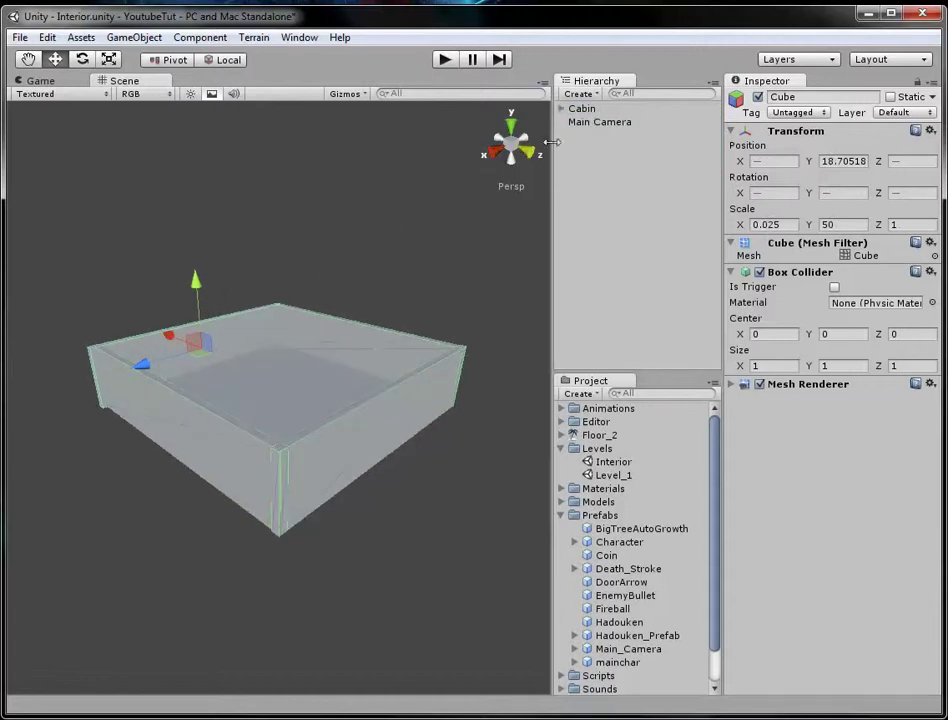
Step: Move the scene's Main Camera to about Y 5.77, Z -9.35, above the edge of the room
{"action": "left_click", "coordinate": [599, 122]}
{"action": "scroll", "coordinate": [226, 360], "scroll_direction": "up", "scroll_amount": 1}
{"action": "mouse_move", "coordinate": [233, 366]}
{"action": "left_mouse_down"}
{"action": "mouse_move", "coordinate": [245, 370]}
{"action": "mouse_move", "coordinate": [236, 371]}
{"action": "left_mouse_up"}
{"action": "left_click_drag", "start_coordinate": [197, 303], "coordinate": [205, 266]}
{"action": "scroll", "coordinate": [170, 207], "scroll_direction": "up", "scroll_amount": 3}
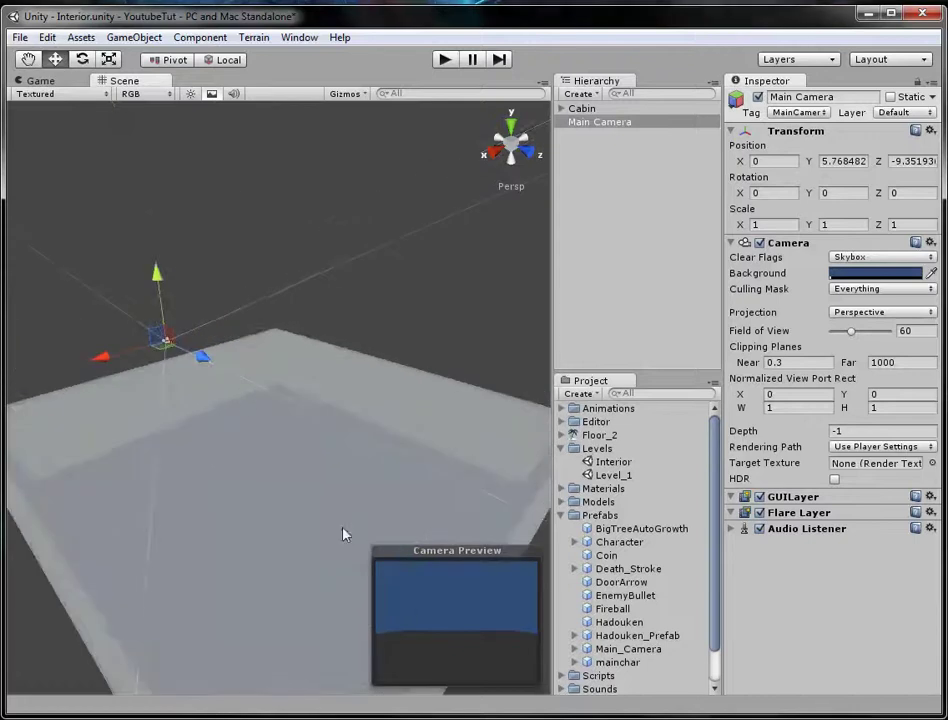
Step: Add a point light and move it over the middle of the room, to about X 0.92, Z 0.82
{"action": "left_click", "coordinate": [122, 37]}
{"action": "mouse_move", "coordinate": [175, 82]}
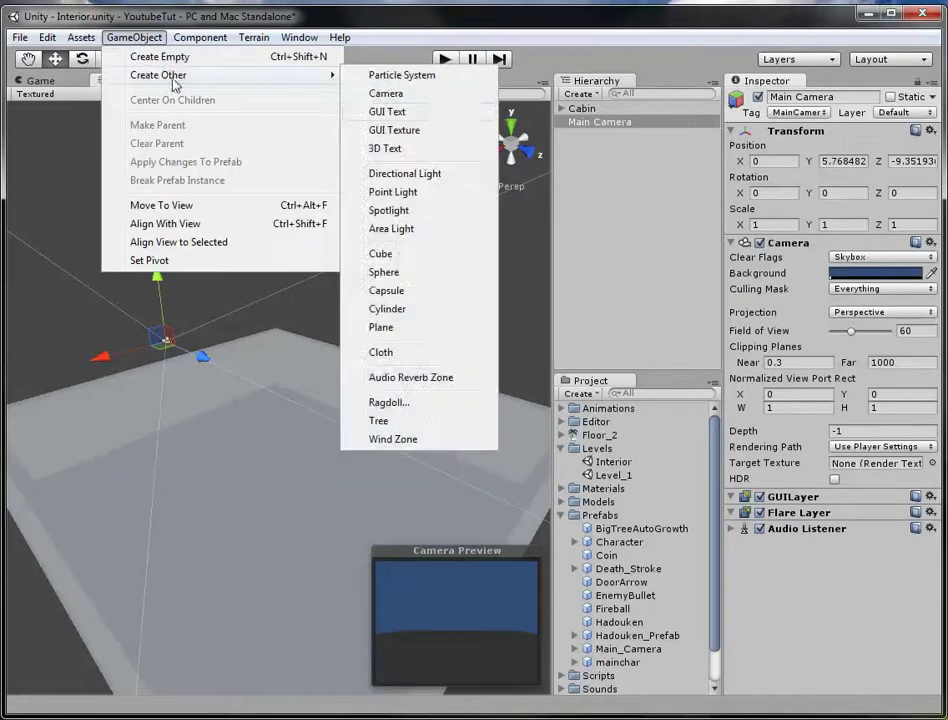
{"action": "left_click", "coordinate": [394, 193]}
{"action": "left_click_drag", "start_coordinate": [281, 354], "coordinate": [268, 336]}
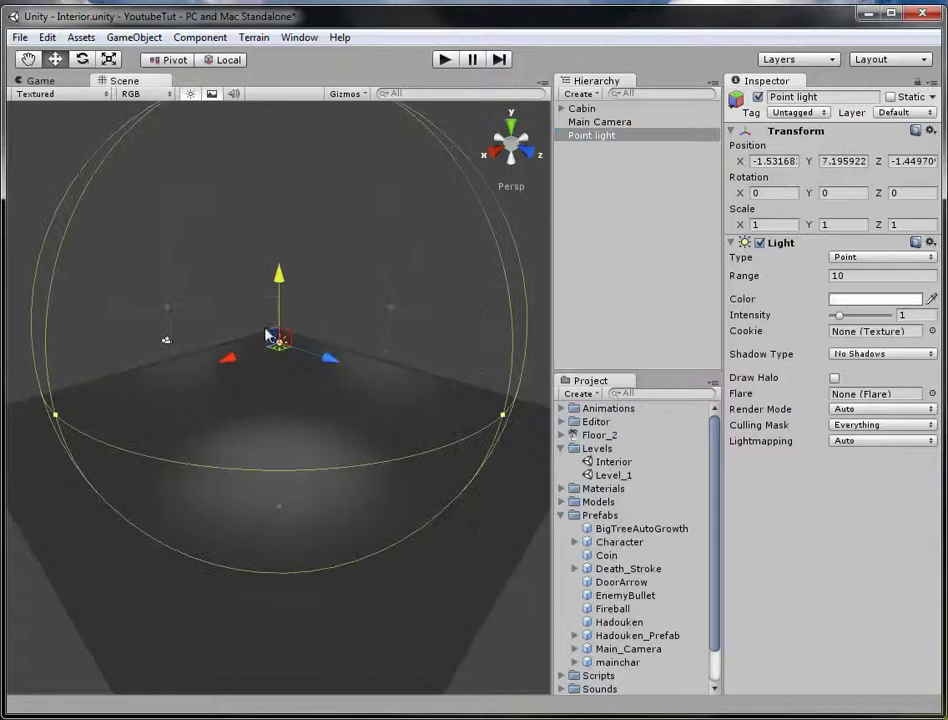
{"action": "left_click", "coordinate": [260, 382]}
{"action": "left_click", "coordinate": [281, 346]}
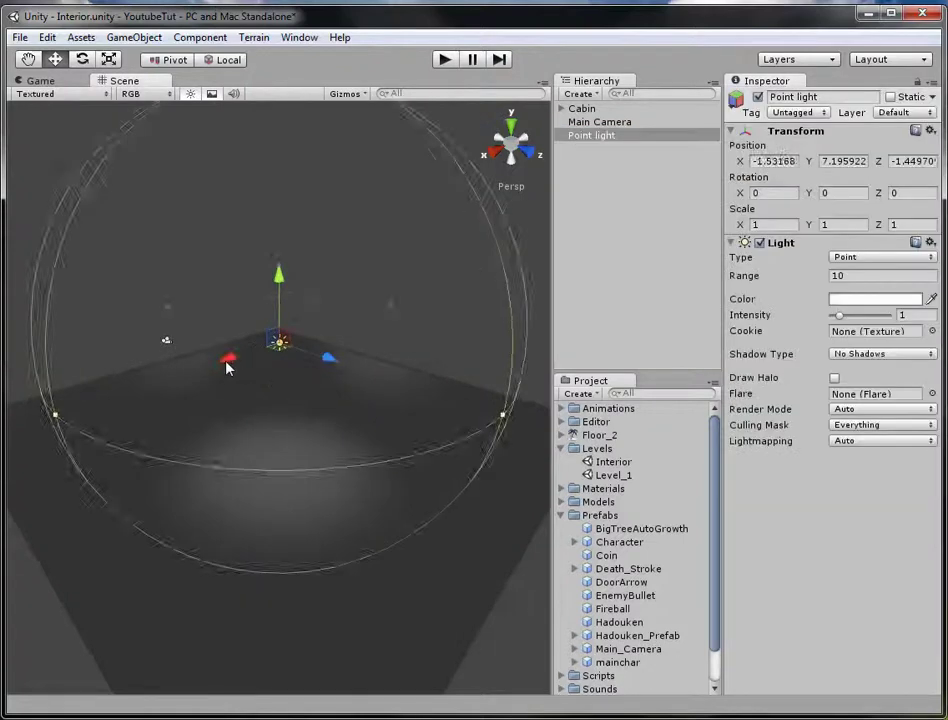
{"action": "left_click_drag", "start_coordinate": [229, 364], "coordinate": [208, 372]}
{"action": "left_click_drag", "start_coordinate": [295, 371], "coordinate": [331, 401]}
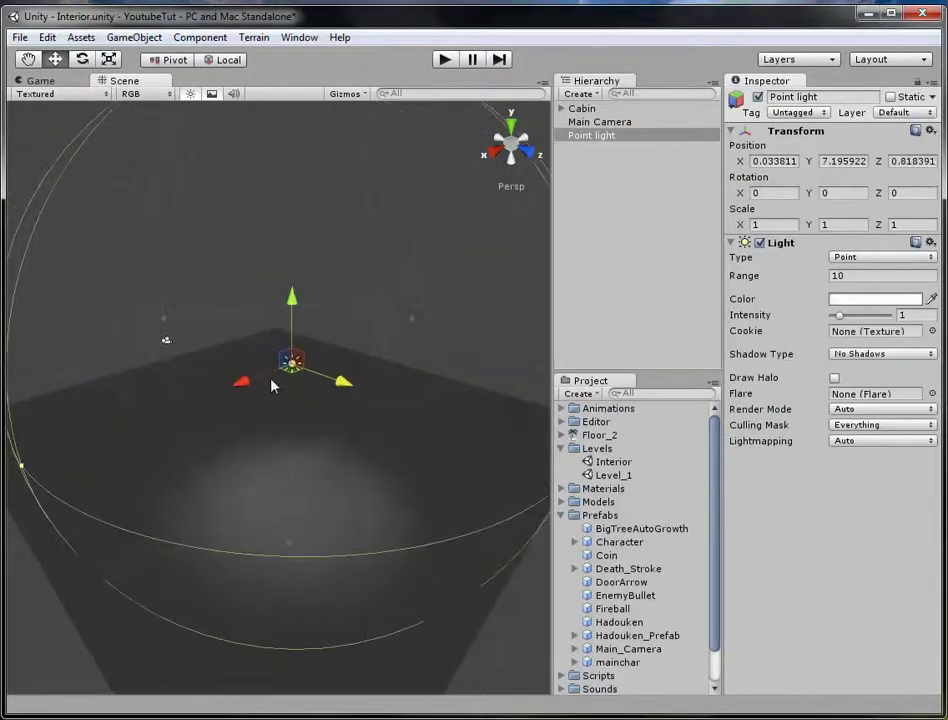
{"action": "left_click_drag", "start_coordinate": [246, 381], "coordinate": [229, 386]}
Step: Set the point light's range to 20 and raise the light slightly
{"action": "left_click_drag", "start_coordinate": [870, 278], "coordinate": [781, 277]}
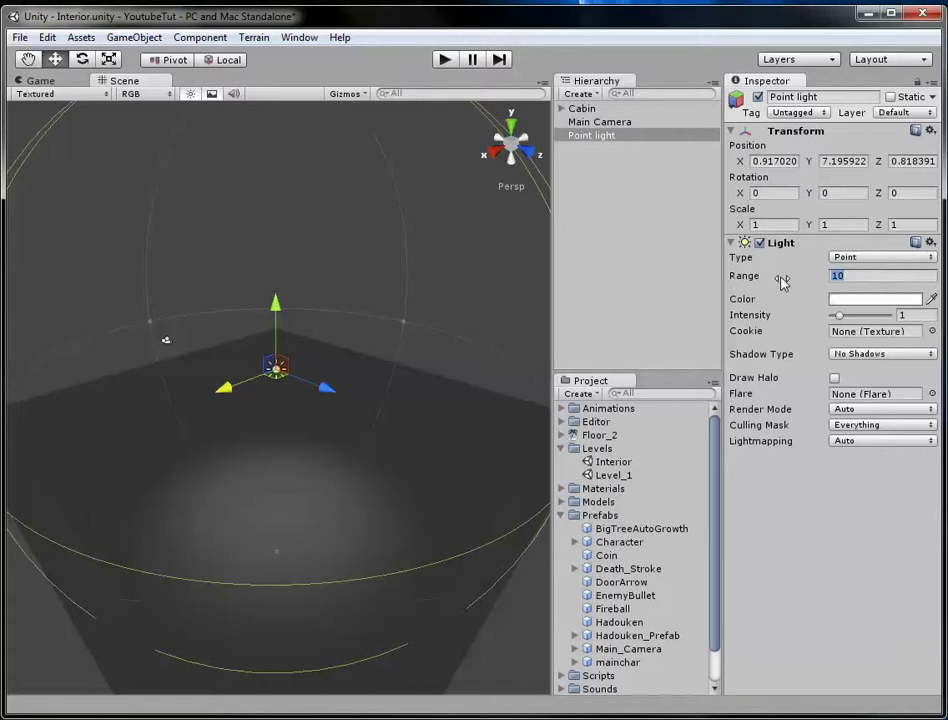
{"action": "type", "text": "20"}
{"action": "key", "text": "Return"}
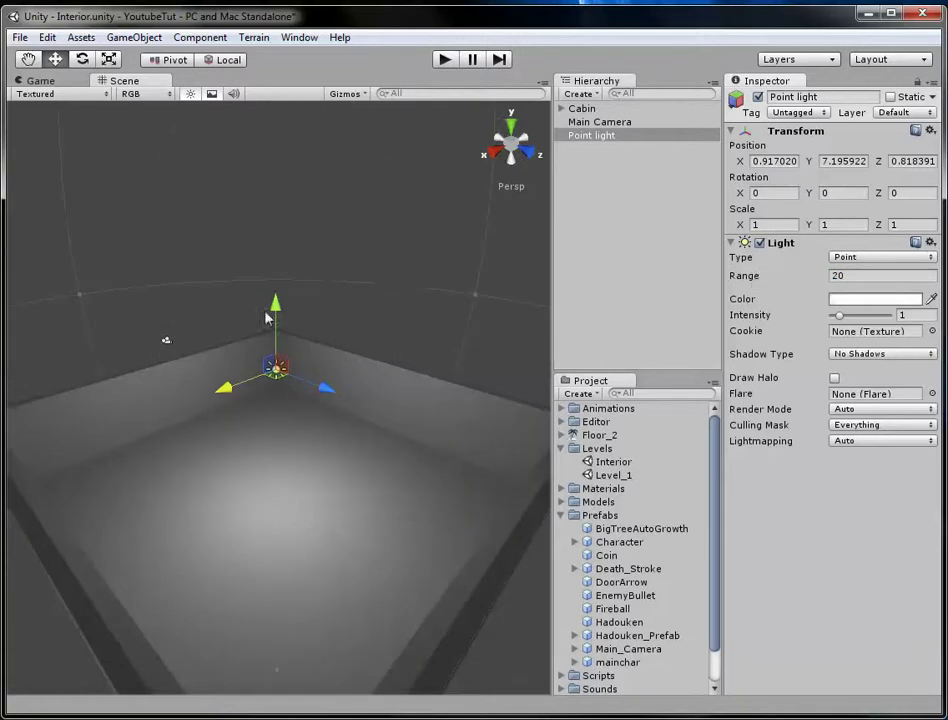
{"action": "left_click_drag", "start_coordinate": [277, 304], "coordinate": [277, 288]}
{"action": "scroll", "coordinate": [257, 345], "scroll_direction": "up", "scroll_amount": 3}
{"action": "middle_click_drag", "start_coordinate": [208, 365], "coordinate": [257, 381]}
{"action": "left_click", "coordinate": [237, 350]}
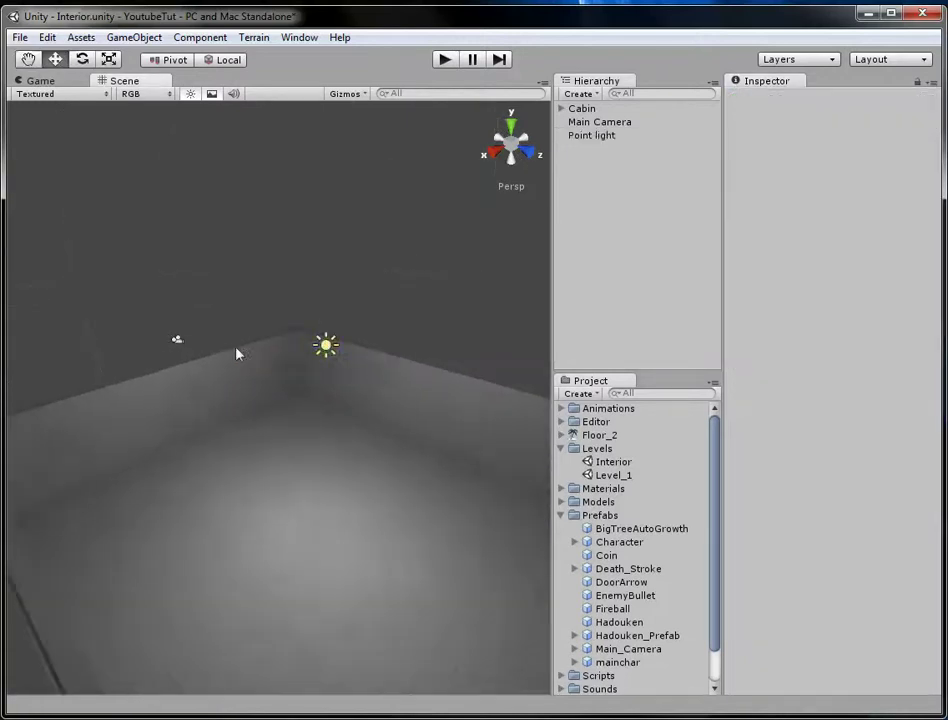
Step: Place the Character prefab inside the room at about X 0.36, Y 3.42, Z -5.35
{"action": "left_click_drag", "start_coordinate": [611, 548], "coordinate": [259, 410]}
{"action": "left_click_drag", "start_coordinate": [462, 298], "coordinate": [369, 424], "text": "alt"}
{"action": "scroll", "coordinate": [370, 423], "scroll_direction": "up", "scroll_amount": 5}
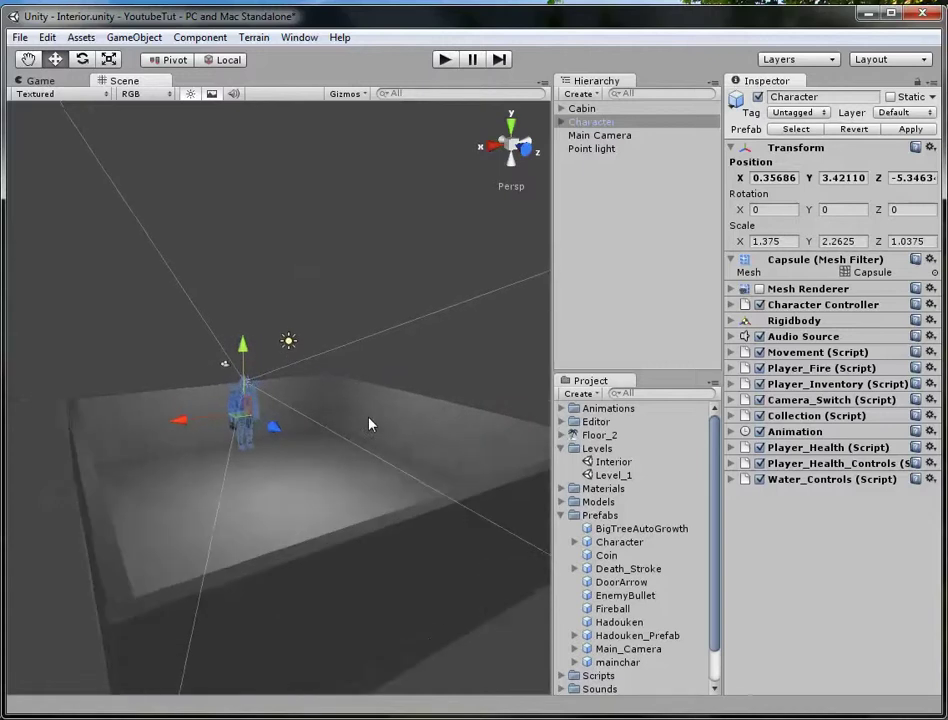
Step: Set the Y scale of all four Cabin wall cubes to 55 and raise them to about Y 25.1
{"action": "left_click", "coordinate": [364, 421]}
{"action": "left_click", "coordinate": [286, 407], "text": "shift"}
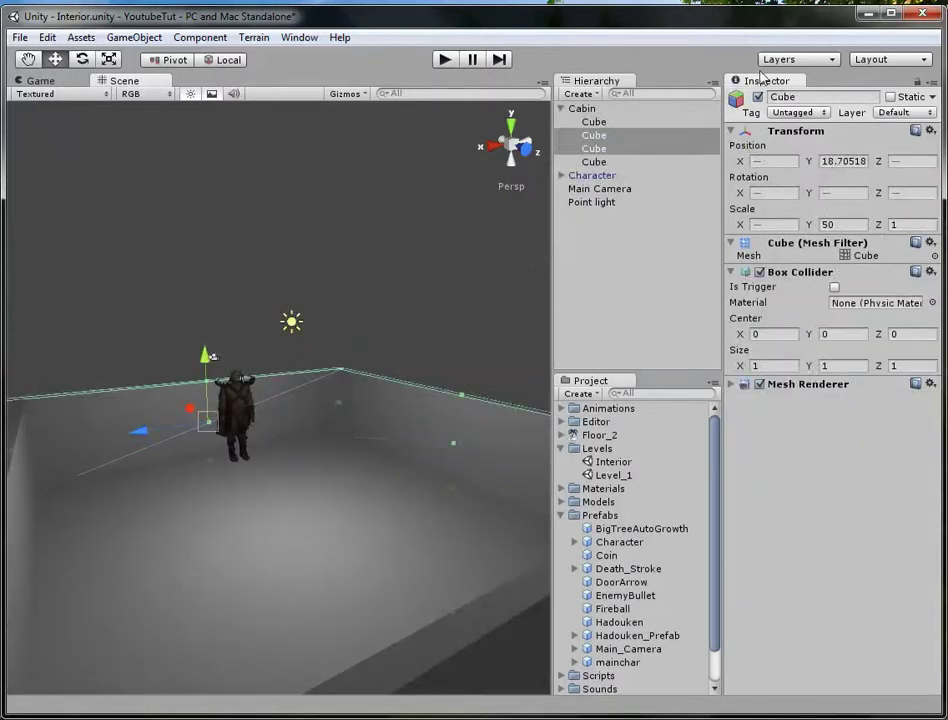
{"action": "left_click", "coordinate": [598, 123]}
{"action": "left_click", "coordinate": [602, 162], "text": "shift"}
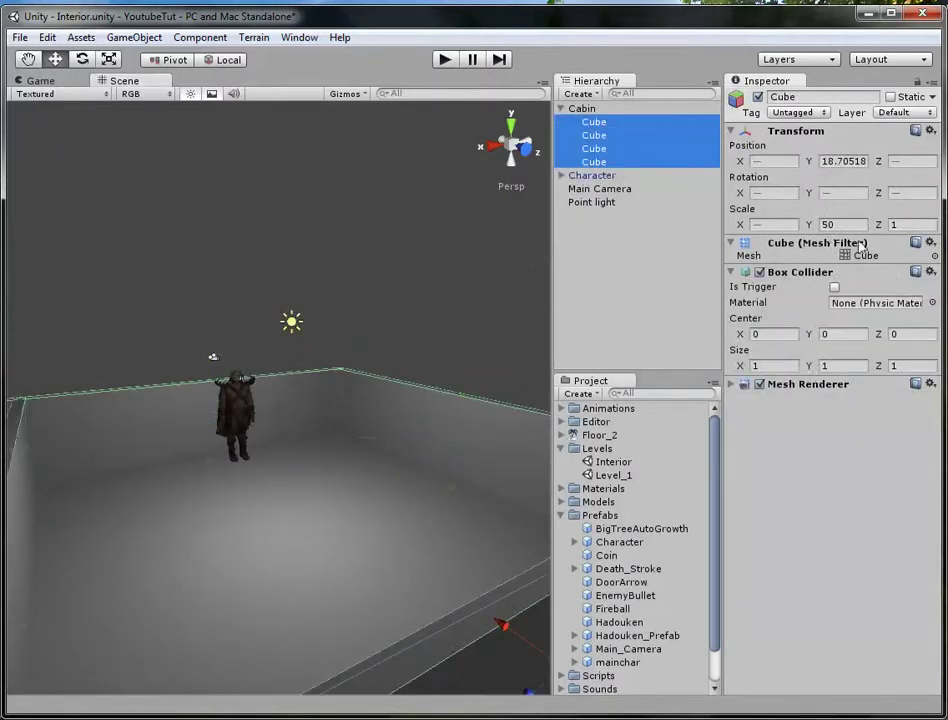
{"action": "left_click_drag", "start_coordinate": [844, 226], "coordinate": [741, 229]}
{"action": "middle_click_drag", "start_coordinate": [318, 562], "coordinate": [321, 563]}
{"action": "scroll", "coordinate": [320, 563], "scroll_direction": "down", "scroll_amount": 5}
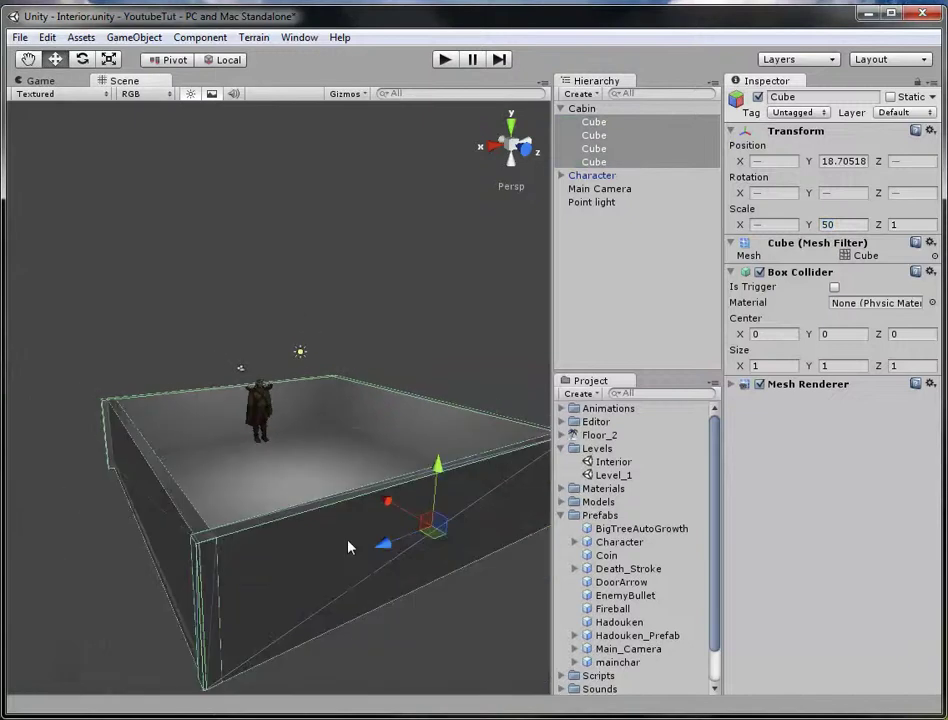
{"action": "left_click", "coordinate": [838, 226]}
{"action": "type", "text": "55"}
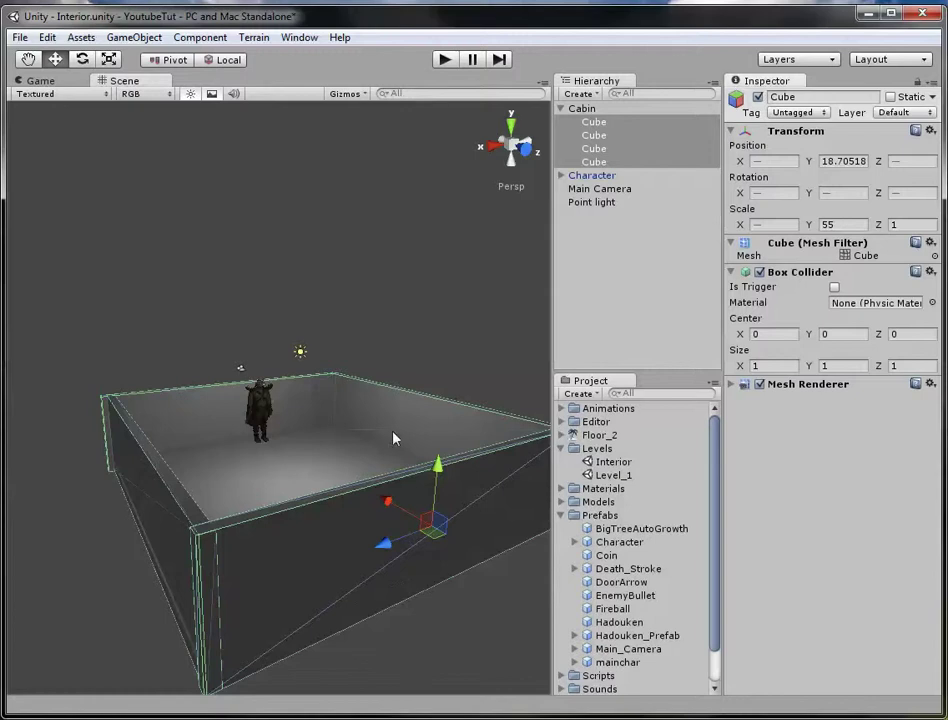
{"action": "left_click_drag", "start_coordinate": [440, 484], "coordinate": [387, 288]}
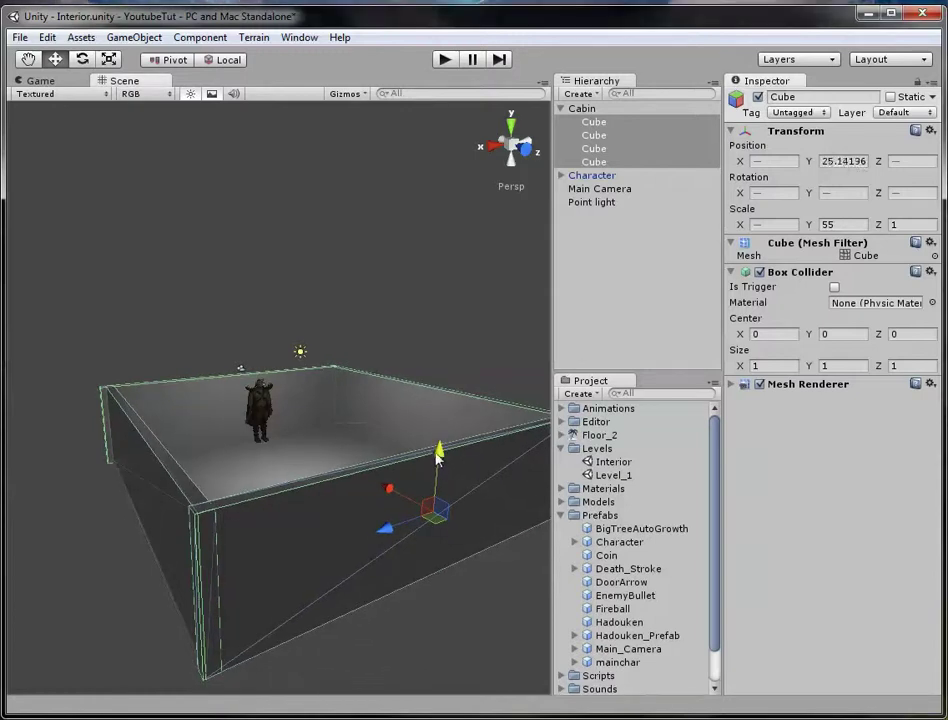
{"action": "left_click", "coordinate": [387, 282]}
Step: Move the character slightly toward the middle of the room
{"action": "scroll", "coordinate": [315, 415], "scroll_direction": "up", "scroll_amount": 2}
{"action": "mouse_move", "coordinate": [315, 415]}
{"action": "middle_mouse_down"}
{"action": "mouse_move", "coordinate": [334, 354]}
{"action": "mouse_move", "coordinate": [312, 459]}
{"action": "mouse_move", "coordinate": [321, 402]}
{"action": "middle_mouse_up"}
{"action": "left_click_drag", "start_coordinate": [320, 402], "coordinate": [271, 455], "text": "alt"}
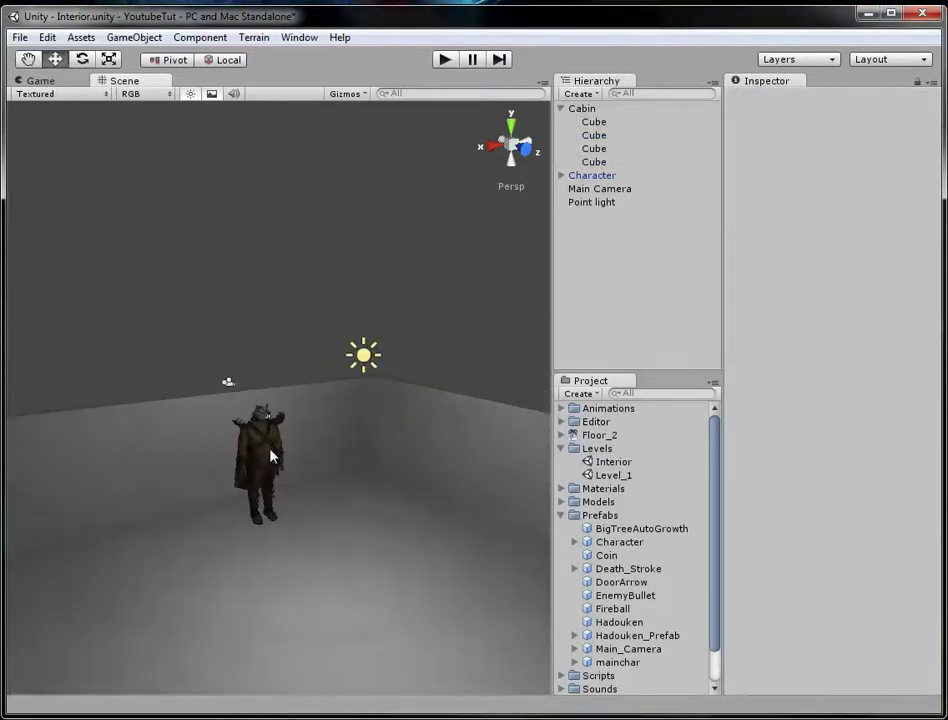
{"action": "left_click", "coordinate": [268, 452]}
{"action": "left_click", "coordinate": [245, 493]}
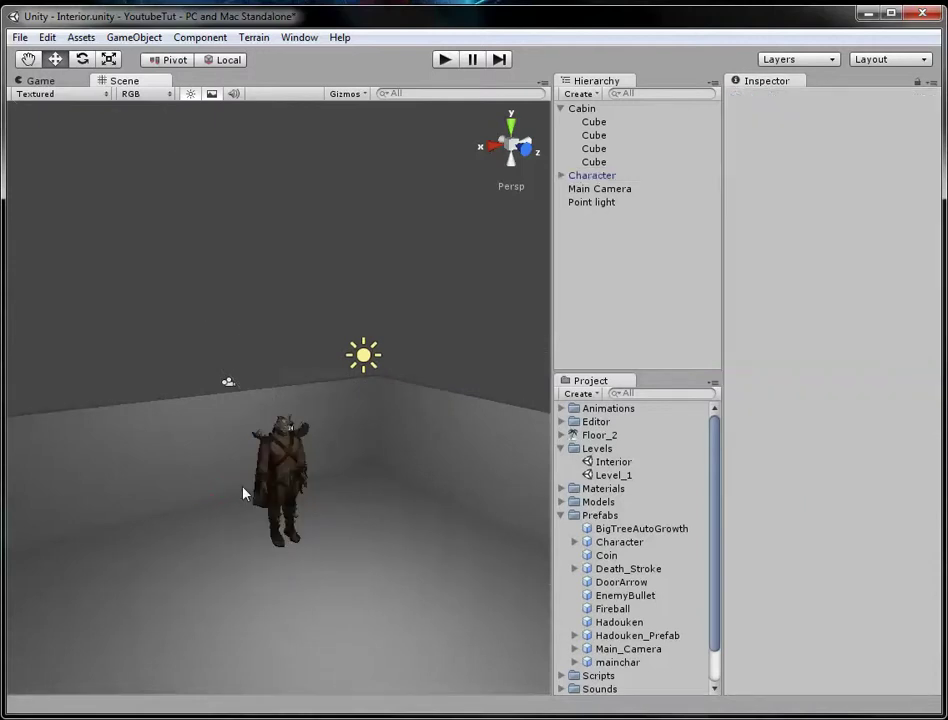
{"action": "left_click_drag", "start_coordinate": [245, 493], "coordinate": [332, 501], "text": "alt"}
{"action": "left_click_drag", "start_coordinate": [152, 452], "coordinate": [506, 386], "text": "alt"}
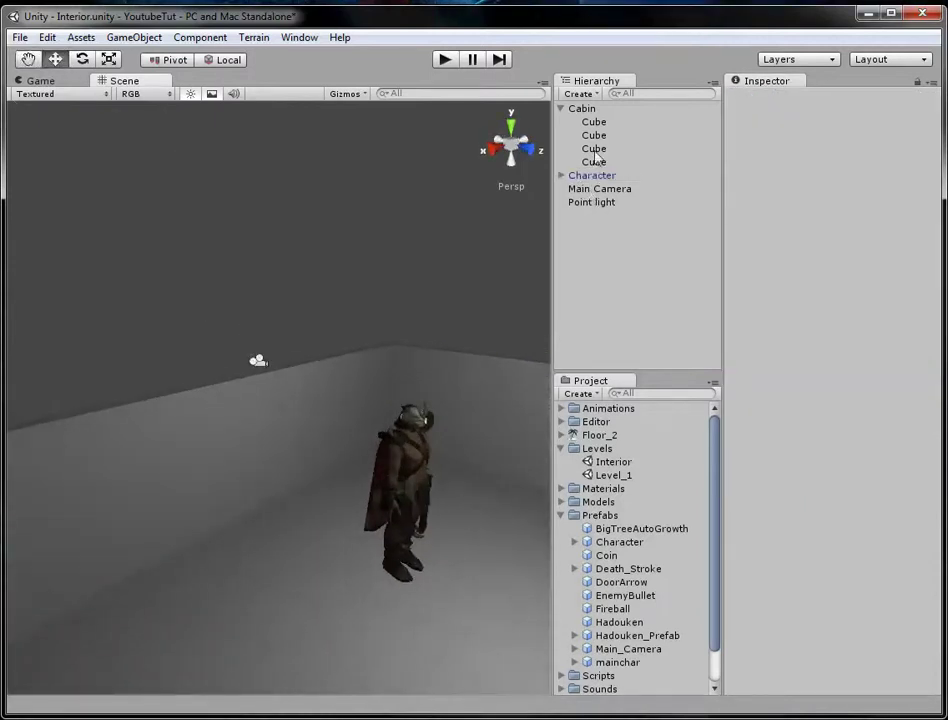
Step: Add the Main_Camera prefab to the scene and deactivate its Water_Camera child
{"action": "left_click_drag", "start_coordinate": [628, 649], "coordinate": [580, 273]}
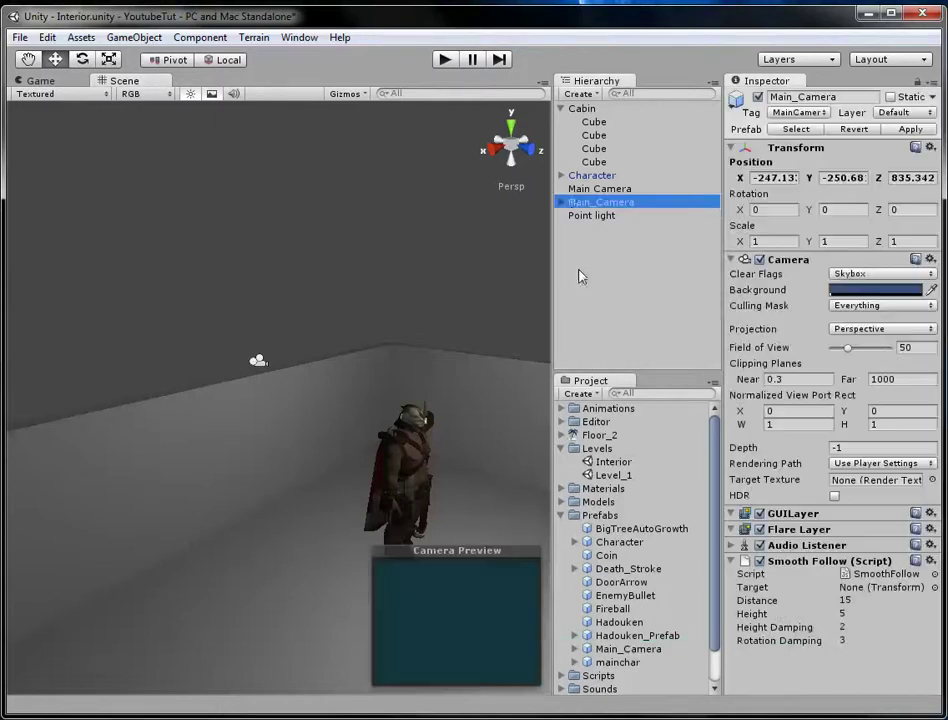
{"action": "left_click", "coordinate": [562, 203]}
{"action": "left_click", "coordinate": [562, 203]}
{"action": "left_click", "coordinate": [563, 203]}
{"action": "left_click", "coordinate": [610, 229]}
{"action": "left_click", "coordinate": [615, 215]}
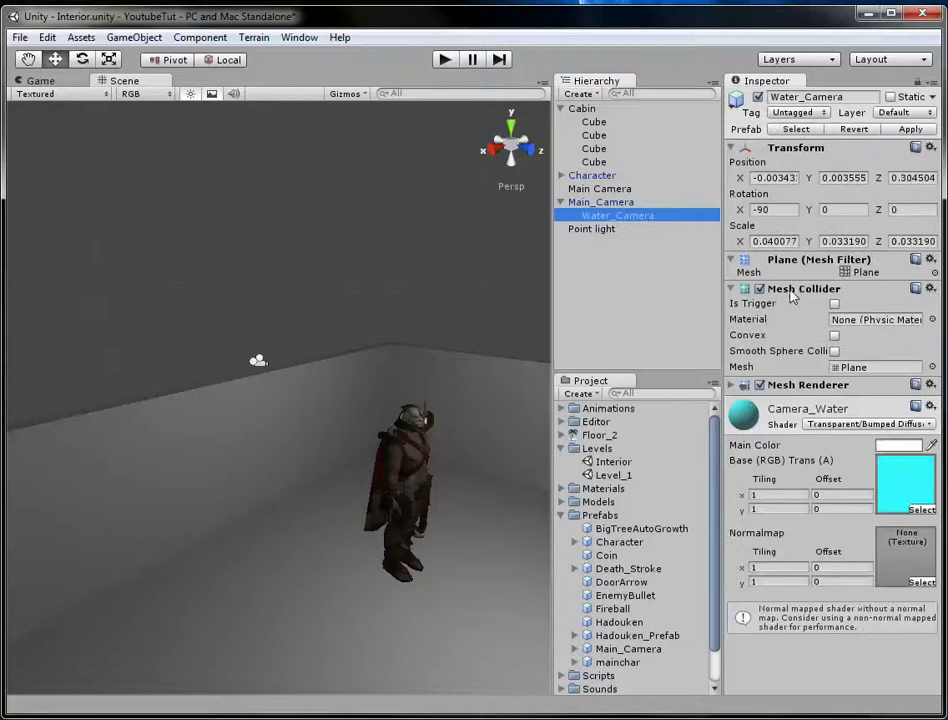
{"action": "left_click", "coordinate": [758, 97]}
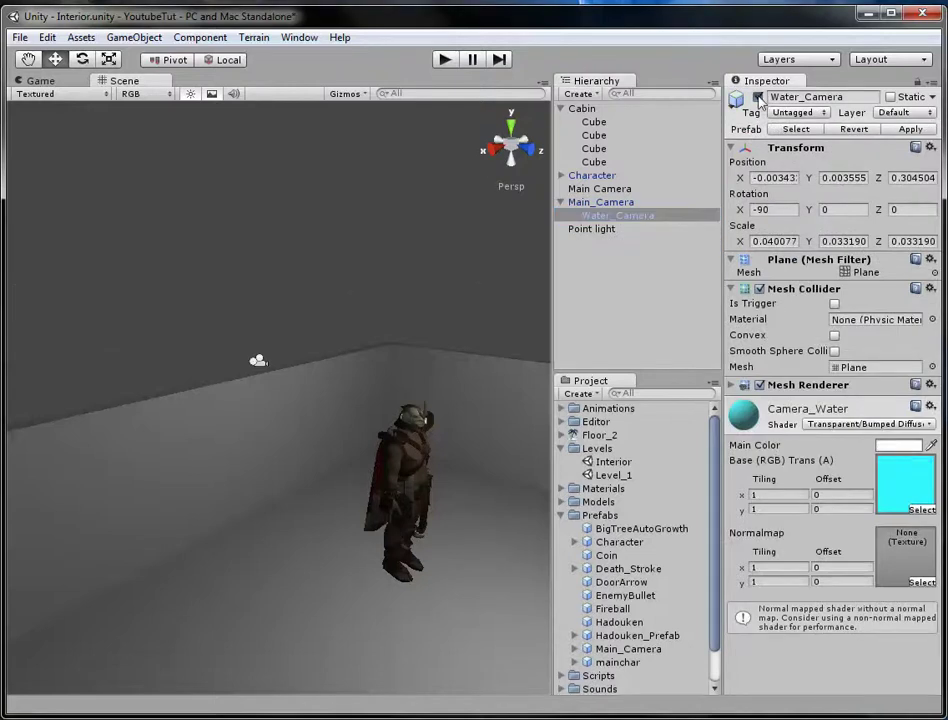
{"action": "left_click", "coordinate": [618, 203]}
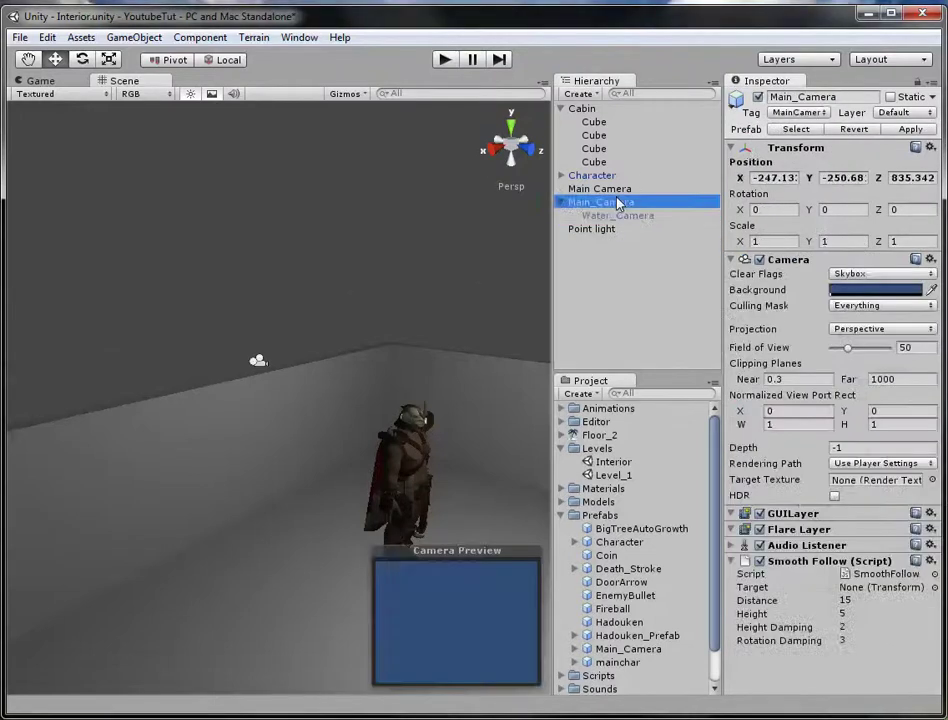
Step: Delete the scene's original Main Camera, keeping the Main_Camera prefab instance
{"action": "scroll", "coordinate": [492, 345], "scroll_direction": "down", "scroll_amount": 3}
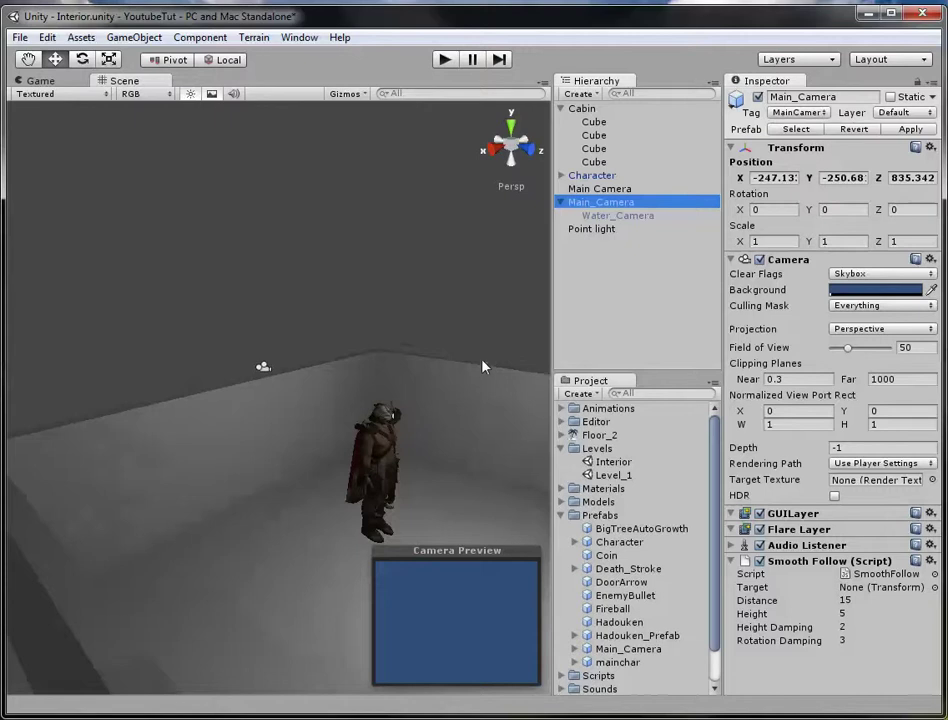
{"action": "left_click", "coordinate": [603, 188]}
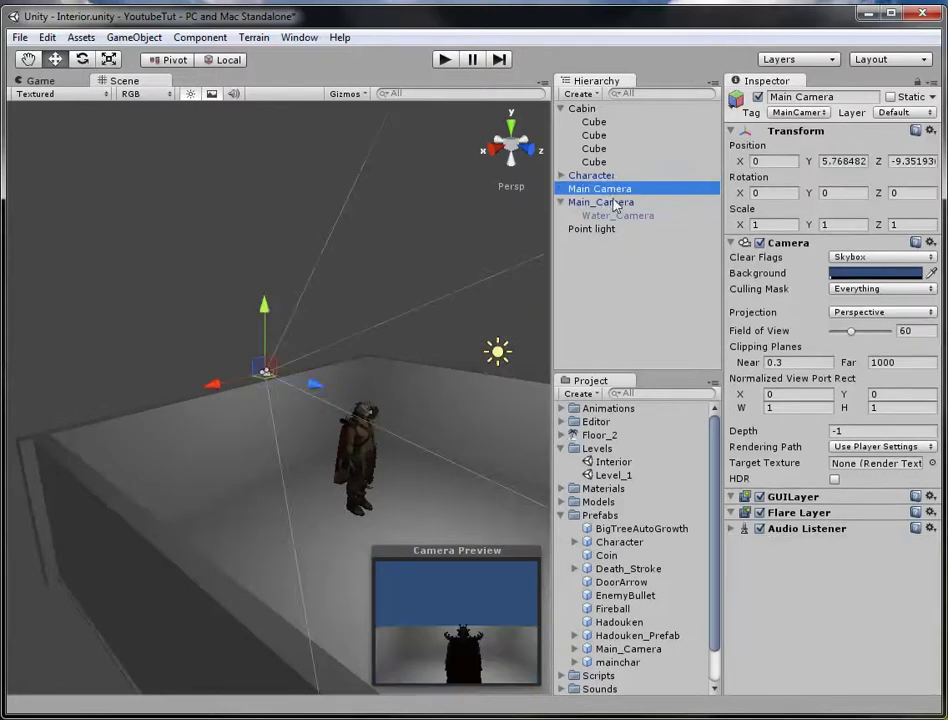
{"action": "key", "text": "Delete"}
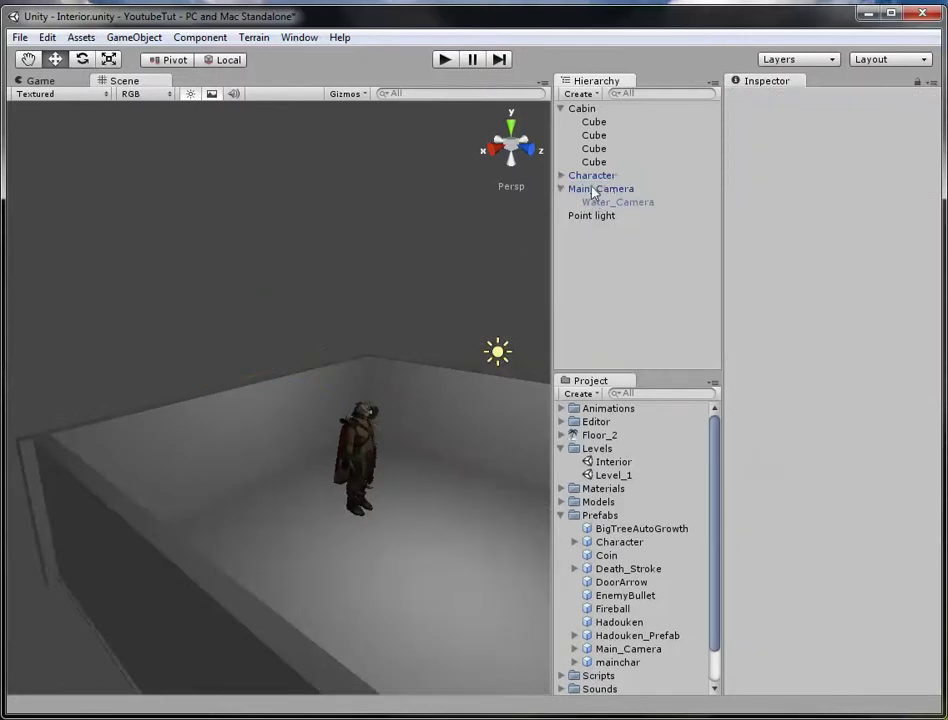
Step: Set the Main_Camera object's position to 0, 0, 0
{"action": "left_click", "coordinate": [592, 190]}
{"action": "left_click", "coordinate": [778, 178]}
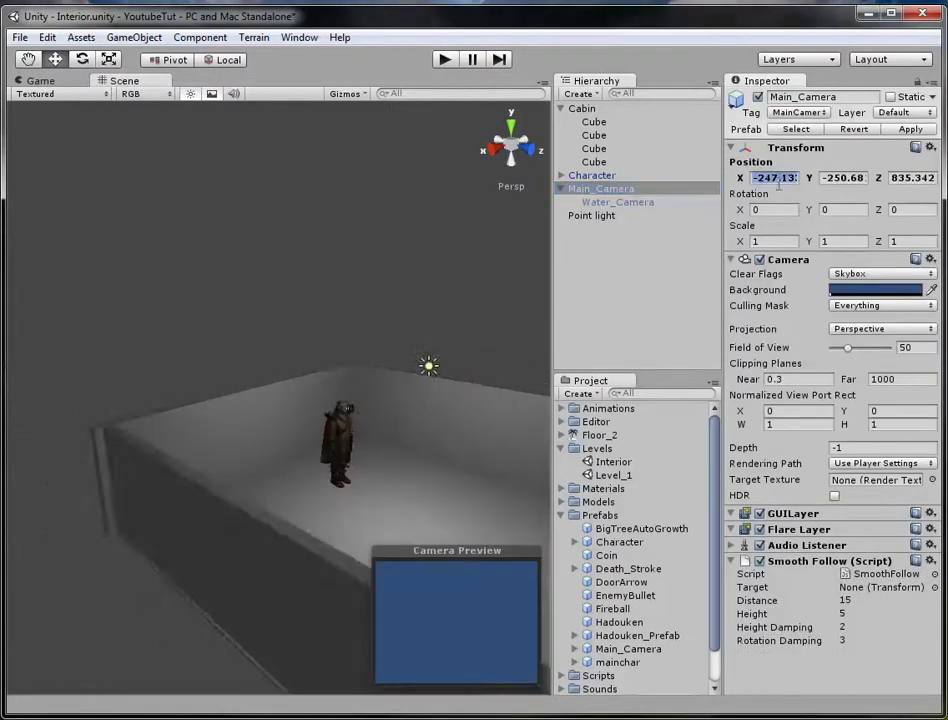
{"action": "type", "text": "0"}
{"action": "key", "text": "Tab"}
{"action": "type", "text": "0"}
{"action": "key", "text": "Tab"}
{"action": "type", "text": "0"}
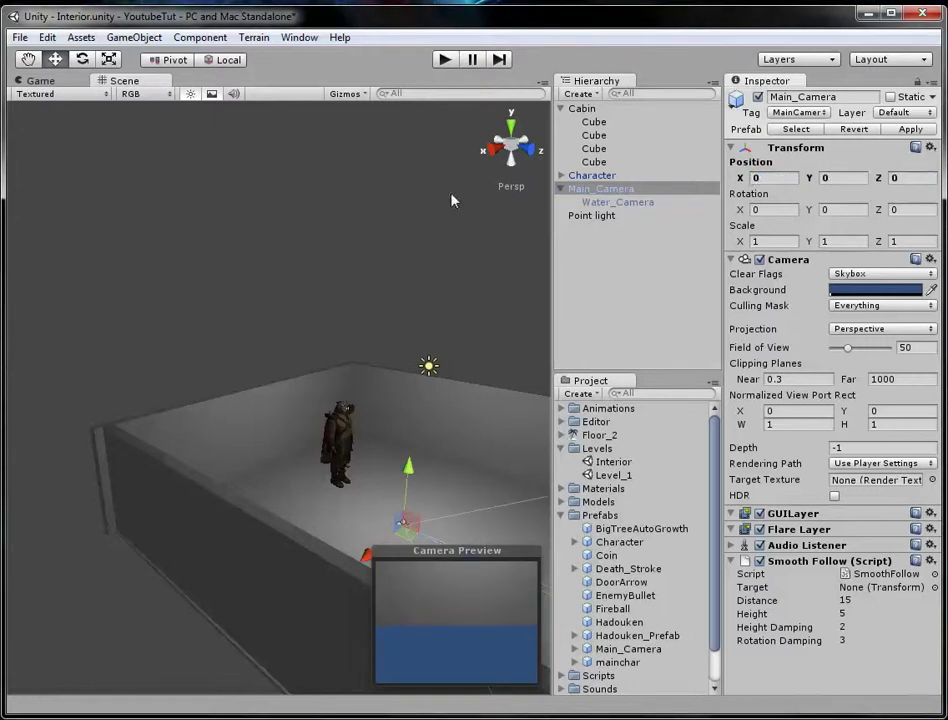
Step: Move Main_Camera behind the character to about Y 6.59, Z -10.09 and assign Character as its Smooth Follow target
{"action": "left_click_drag", "start_coordinate": [411, 474], "coordinate": [424, 387]}
{"action": "left_click_drag", "start_coordinate": [466, 459], "coordinate": [283, 341]}
{"action": "left_click_drag", "start_coordinate": [339, 386], "coordinate": [311, 377]}
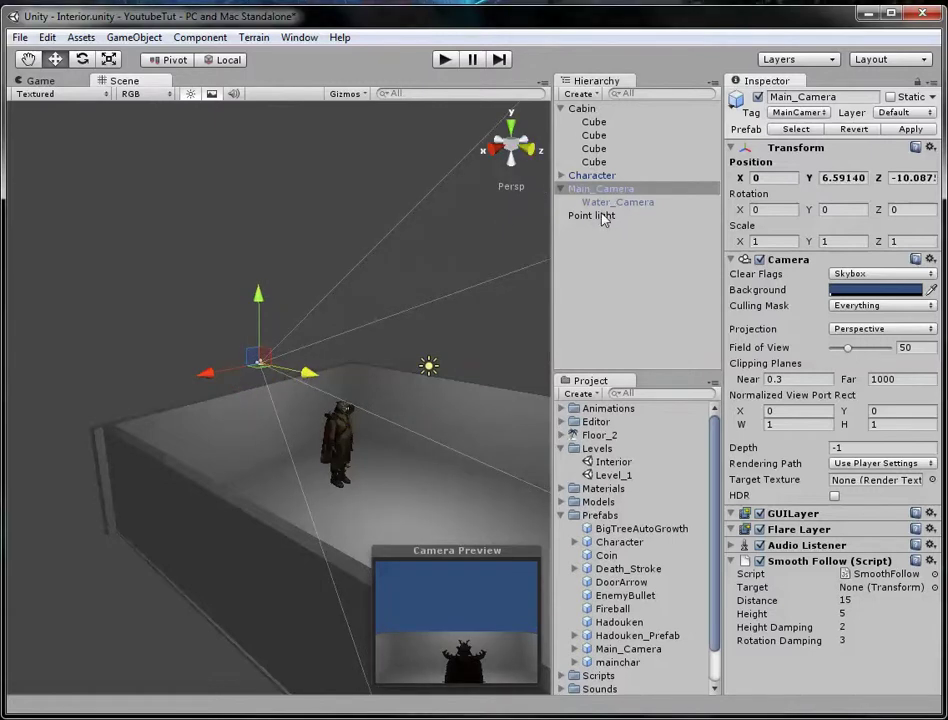
{"action": "left_click_drag", "start_coordinate": [592, 175], "coordinate": [880, 588]}
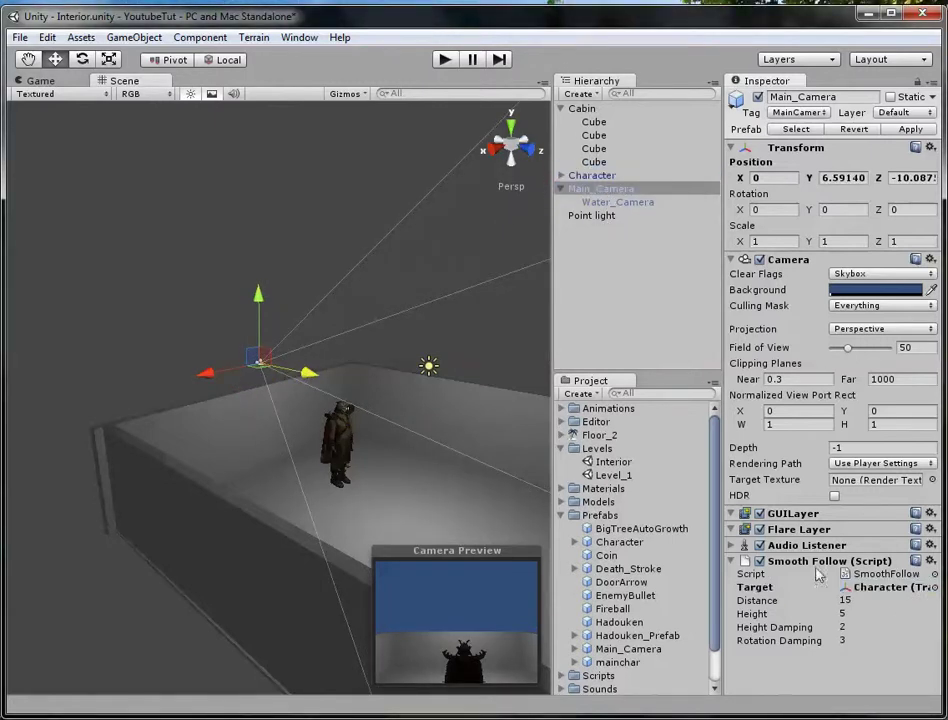
Step: Add the DoorArrow prefab to the scene and move it beside the character's feet, to about X 0.32, Y 0.36, Z -2.65
{"action": "left_click_drag", "start_coordinate": [624, 583], "coordinate": [620, 300]}
{"action": "scroll", "coordinate": [424, 490], "scroll_direction": "down", "scroll_amount": 3}
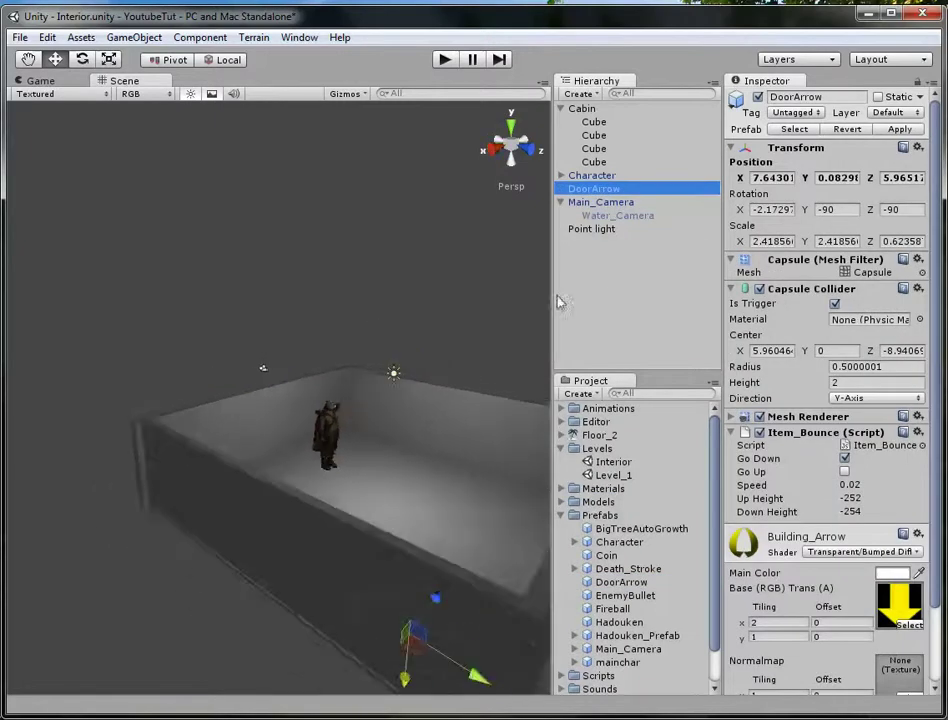
{"action": "left_click_drag", "start_coordinate": [438, 655], "coordinate": [367, 517]}
{"action": "scroll", "coordinate": [406, 562], "scroll_direction": "up", "scroll_amount": 5}
{"action": "middle_click_drag", "start_coordinate": [408, 566], "coordinate": [292, 584]}
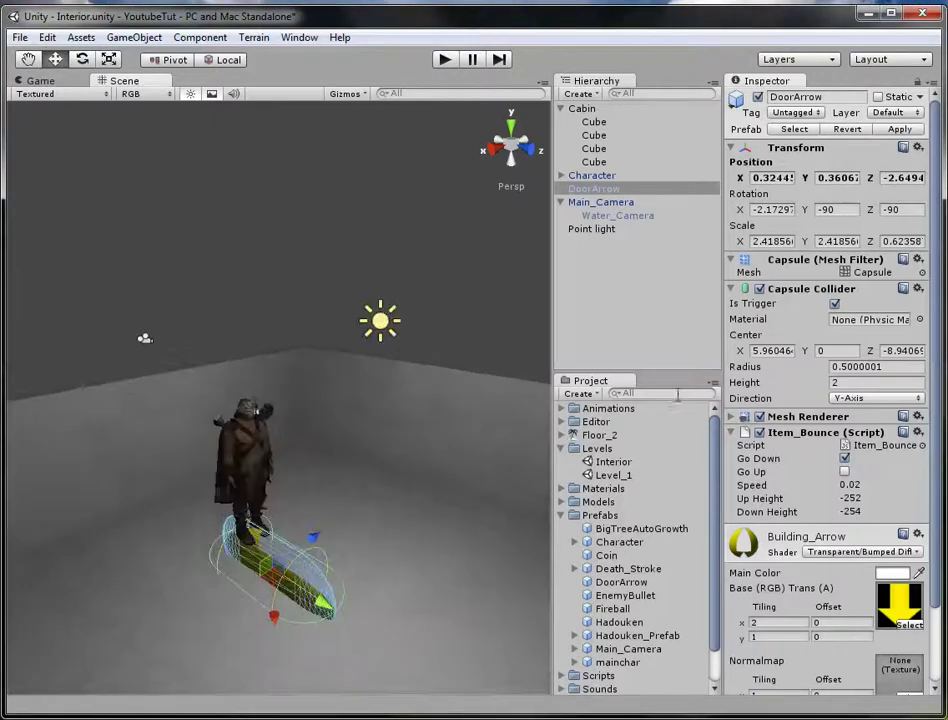
Step: Set the DoorArrow's rotation to 0, 0, 0 so that it stands upright
{"action": "left_click", "coordinate": [766, 210]}
{"action": "type", "text": "0"}
{"action": "key", "text": "Tab"}
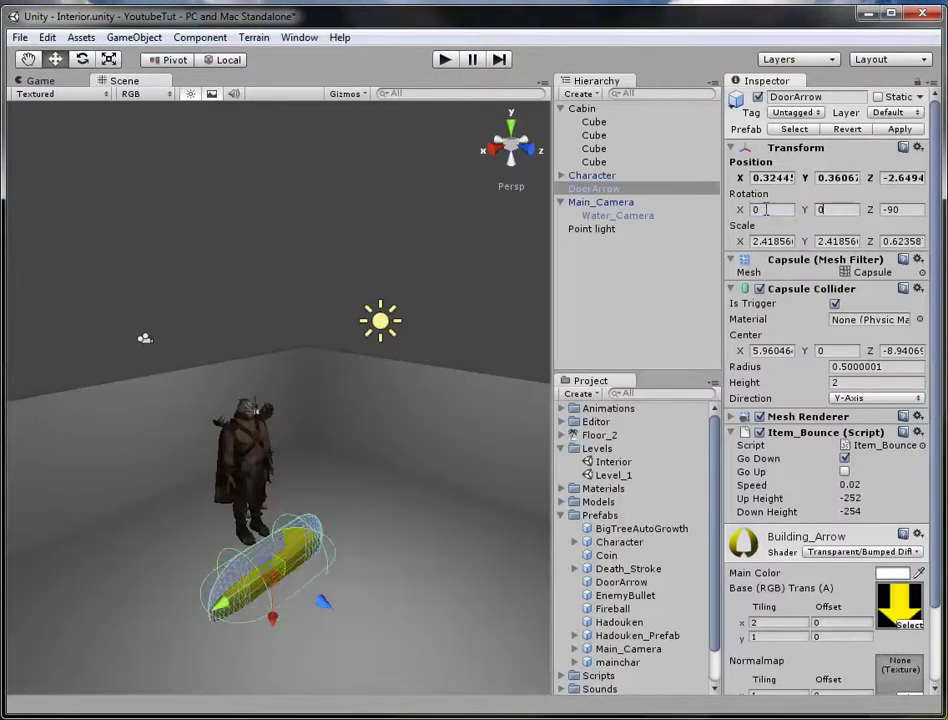
{"action": "type", "text": "0"}
{"action": "key", "text": "Tab"}
{"action": "type", "text": "0"}
{"action": "key", "text": "Return"}
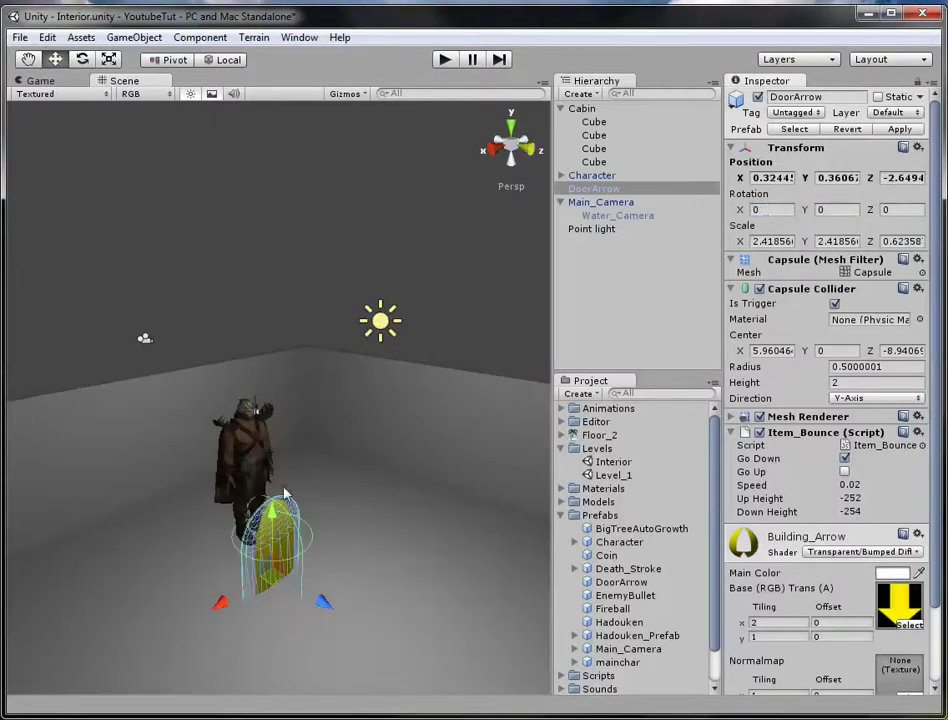
Step: Raise the DoorArrow and move it behind the character, to about X 0.42, Y 4.23, Z -6.44
{"action": "left_click_drag", "start_coordinate": [274, 506], "coordinate": [293, 447]}
{"action": "left_click_drag", "start_coordinate": [322, 496], "coordinate": [165, 338]}
{"action": "left_click", "coordinate": [527, 150]}
{"action": "scroll", "coordinate": [281, 453], "scroll_direction": "up", "scroll_amount": 5}
{"action": "middle_click_drag", "start_coordinate": [281, 453], "coordinate": [359, 240]}
{"action": "left_click_drag", "start_coordinate": [314, 292], "coordinate": [313, 240]}
{"action": "left_click_drag", "start_coordinate": [284, 307], "coordinate": [273, 304]}
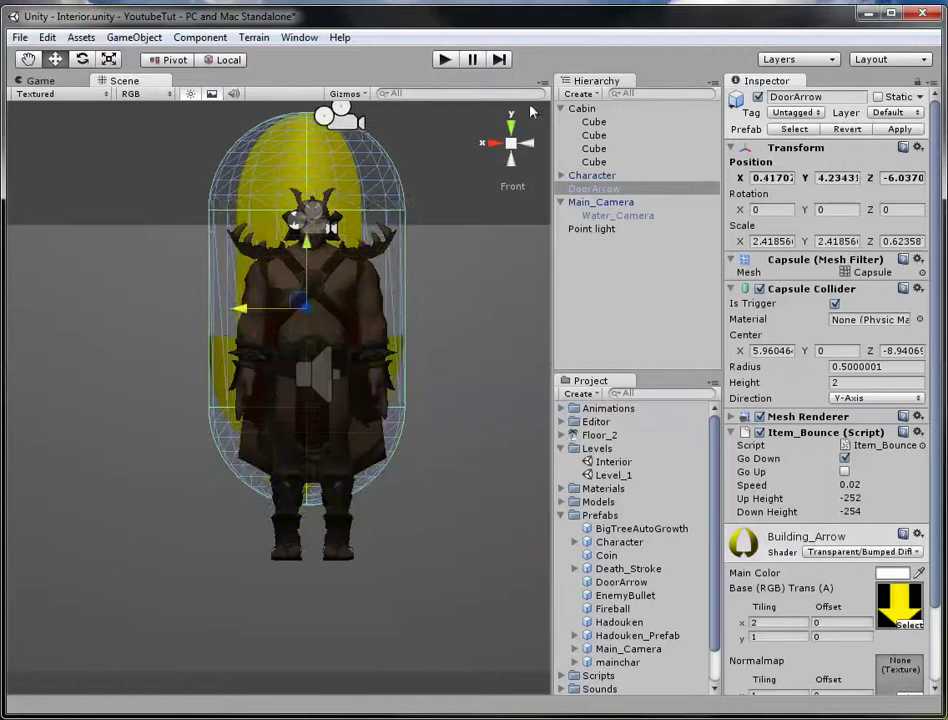
{"action": "left_click", "coordinate": [492, 143]}
{"action": "middle_click_drag", "start_coordinate": [133, 434], "coordinate": [481, 419]}
{"action": "scroll", "coordinate": [400, 461], "scroll_direction": "up", "scroll_amount": 5}
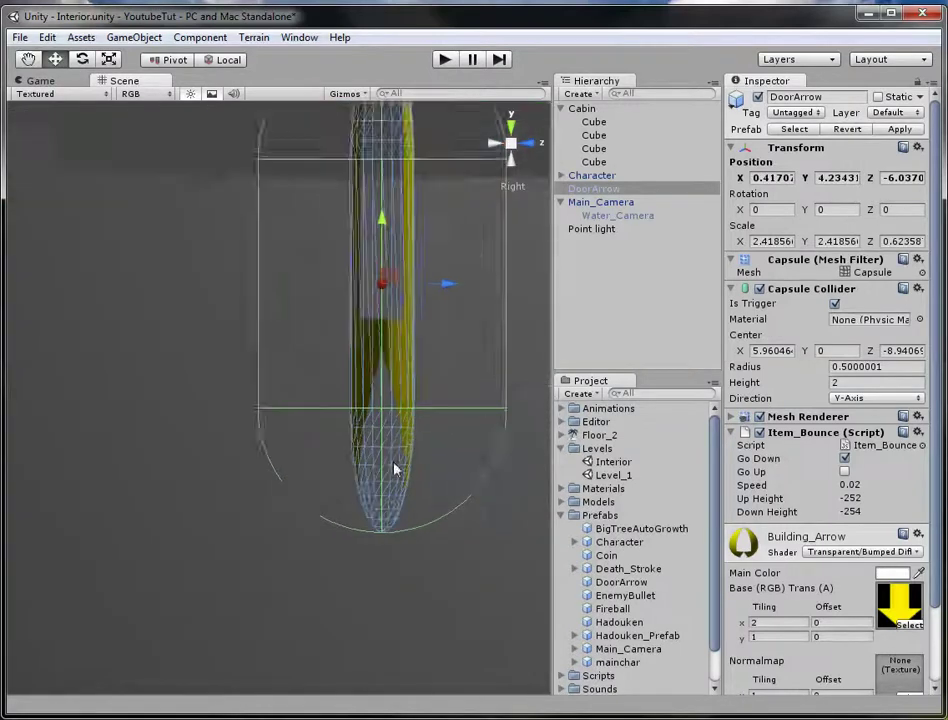
{"action": "scroll", "coordinate": [391, 462], "scroll_direction": "down", "scroll_amount": 8}
{"action": "left_click_drag", "start_coordinate": [440, 325], "coordinate": [407, 328]}
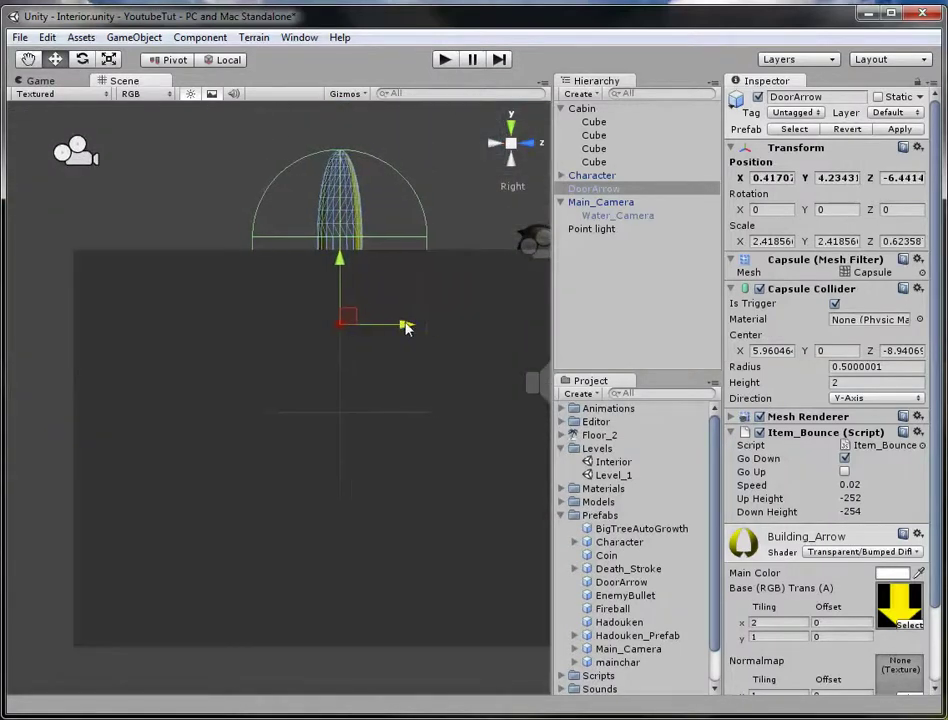
{"action": "left_click", "coordinate": [511, 144]}
{"action": "left_click", "coordinate": [423, 127]}
{"action": "scroll", "coordinate": [433, 141], "scroll_direction": "down", "scroll_amount": 4}
{"action": "scroll", "coordinate": [347, 364], "scroll_direction": "down", "scroll_amount": 3}
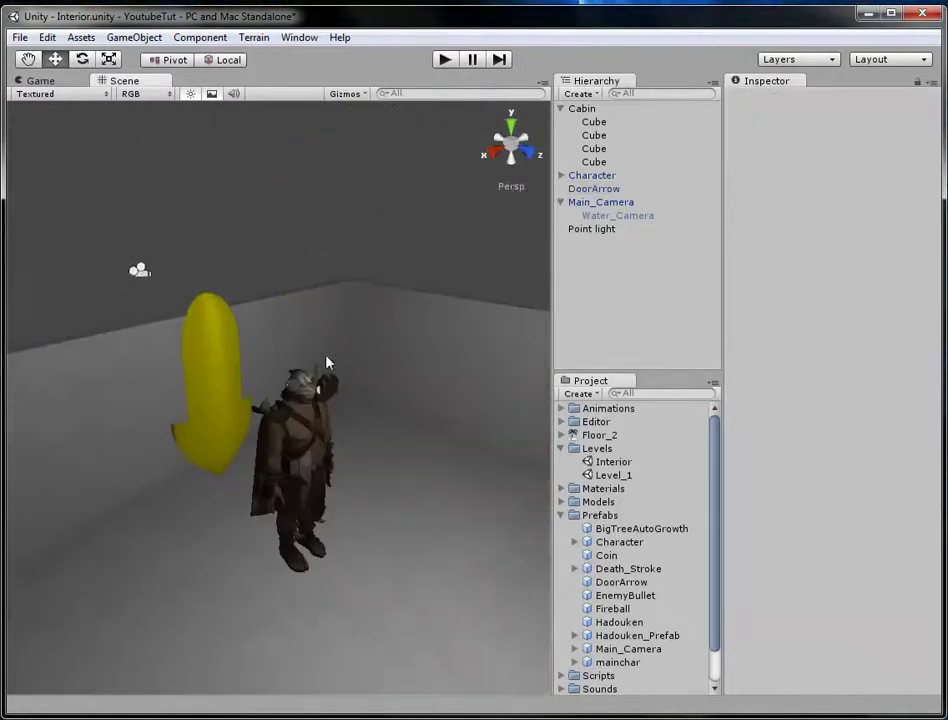
Step: Rename the DoorArrow object in the scene as CabinExit
{"action": "left_click", "coordinate": [225, 366]}
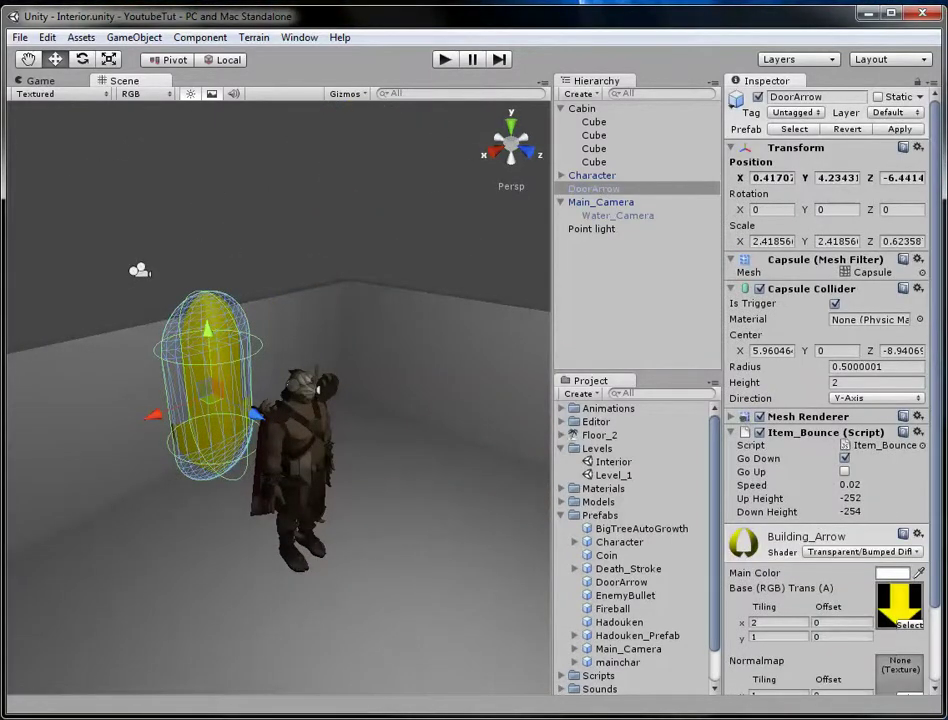
{"action": "left_click", "coordinate": [837, 97]}
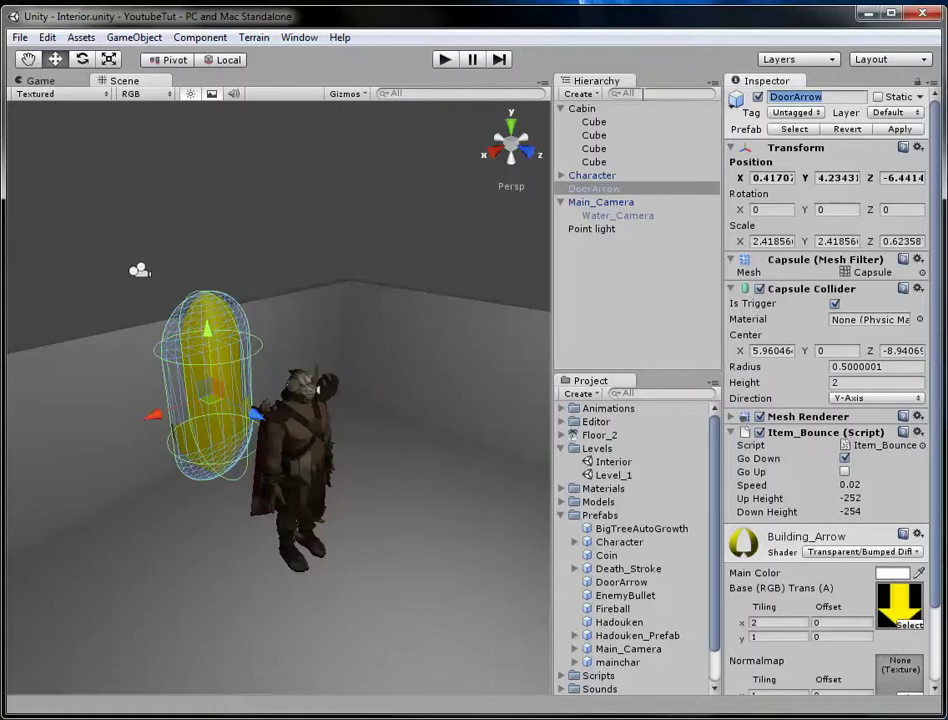
{"action": "type", "text": "CabinExit"}
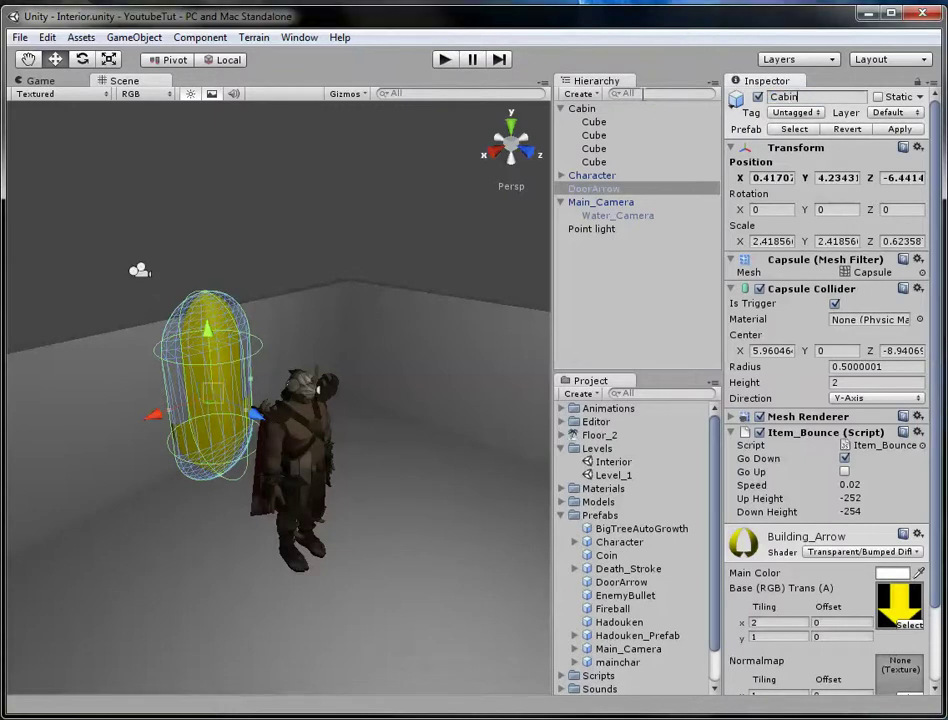
{"action": "key", "text": "Return"}
{"action": "left_click", "coordinate": [381, 222]}
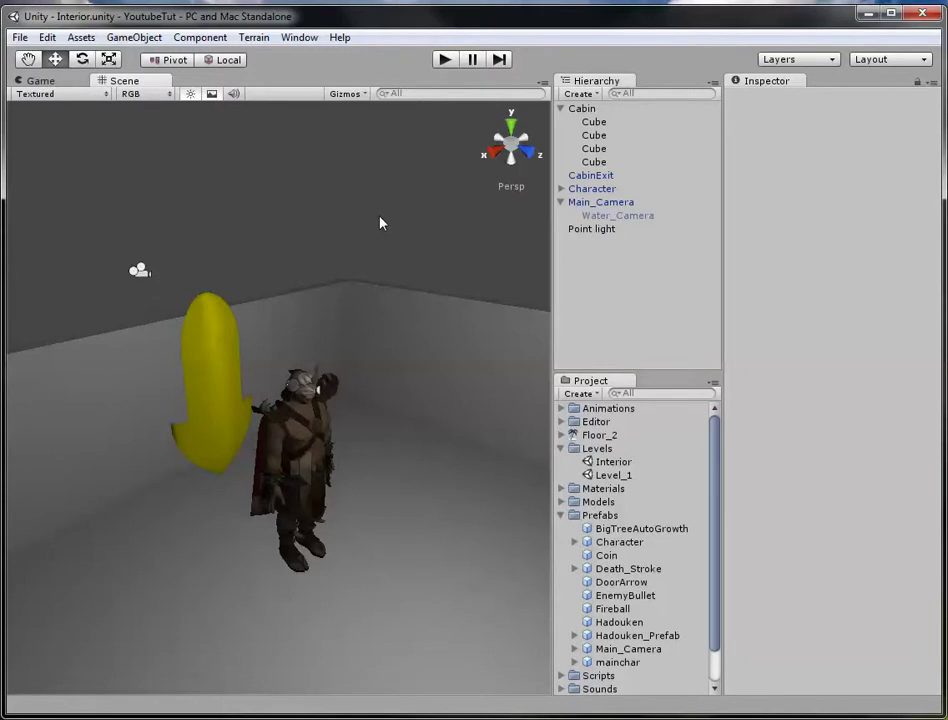
Step: Open the Level_1 scene and frame its Main Camera in the scene view
{"action": "double_click", "coordinate": [612, 478]}
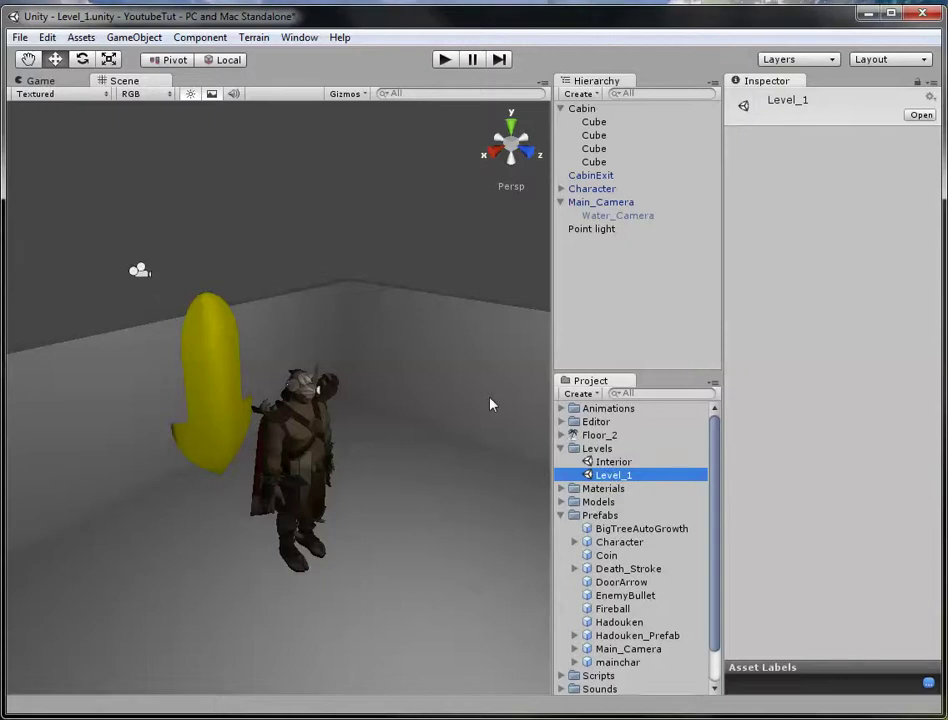
{"action": "double_click", "coordinate": [630, 188]}
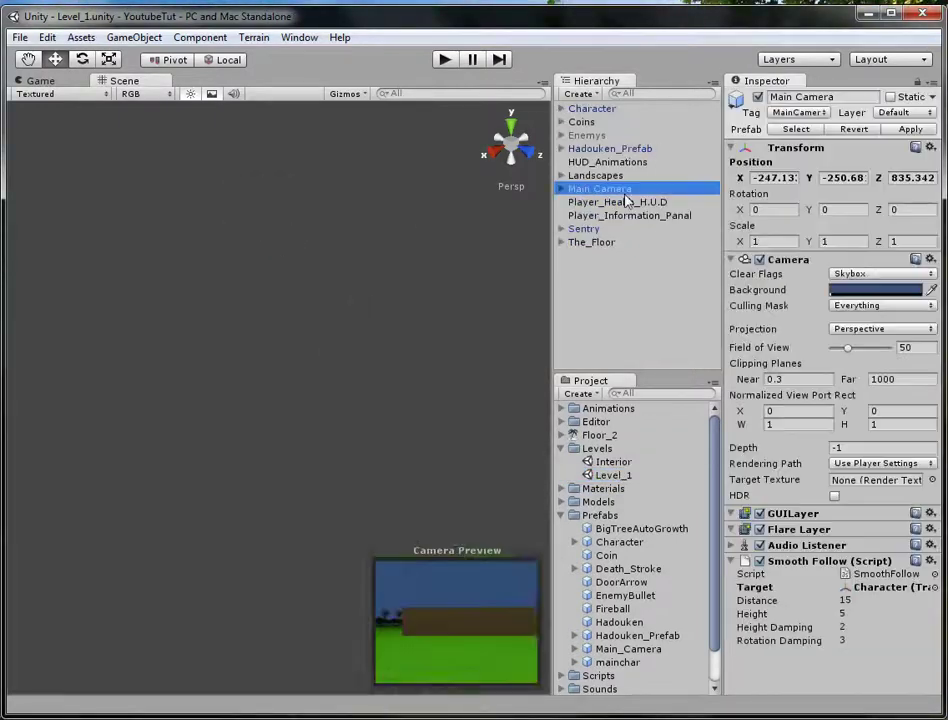
{"action": "left_click", "coordinate": [320, 157]}
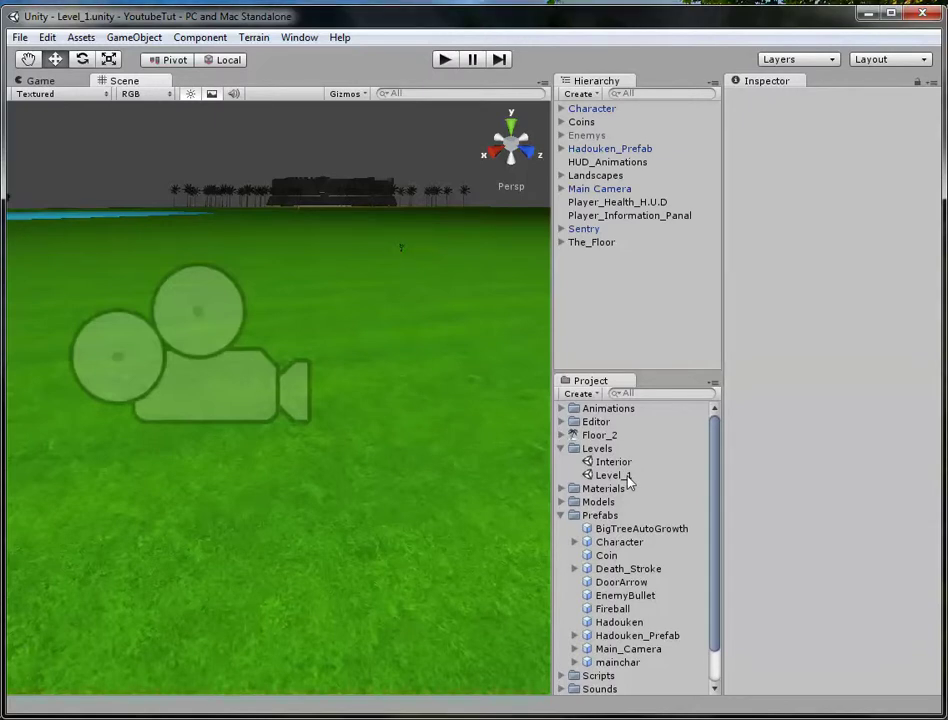
Step: Open the build settings and remove the Interior scene from the scenes in the build
{"action": "left_click", "coordinate": [47, 37]}
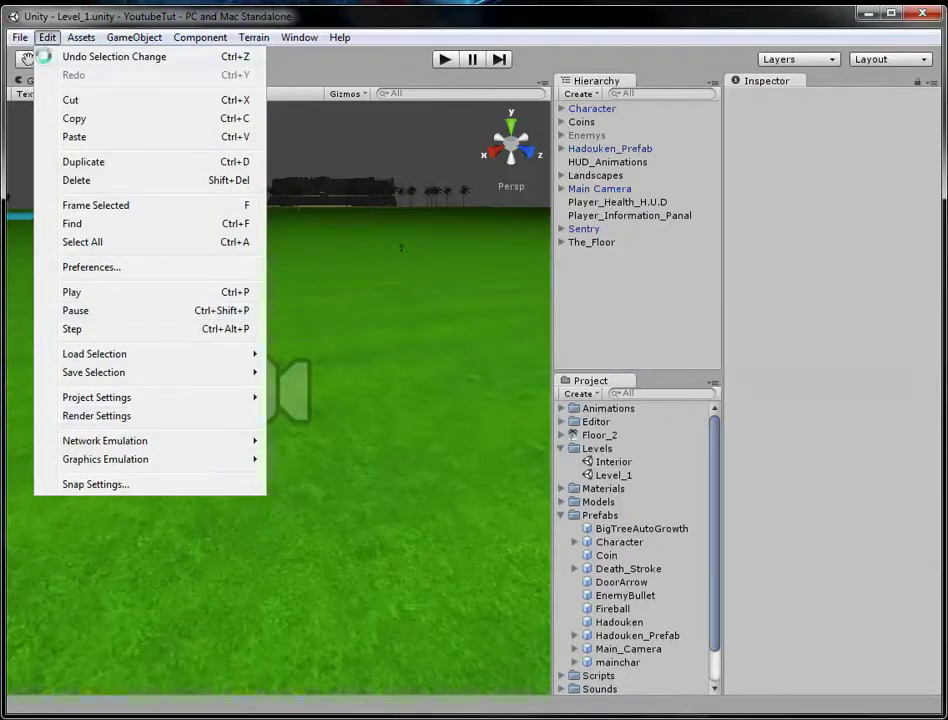
{"action": "mouse_move", "coordinate": [20, 37]}
{"action": "left_click", "coordinate": [69, 205]}
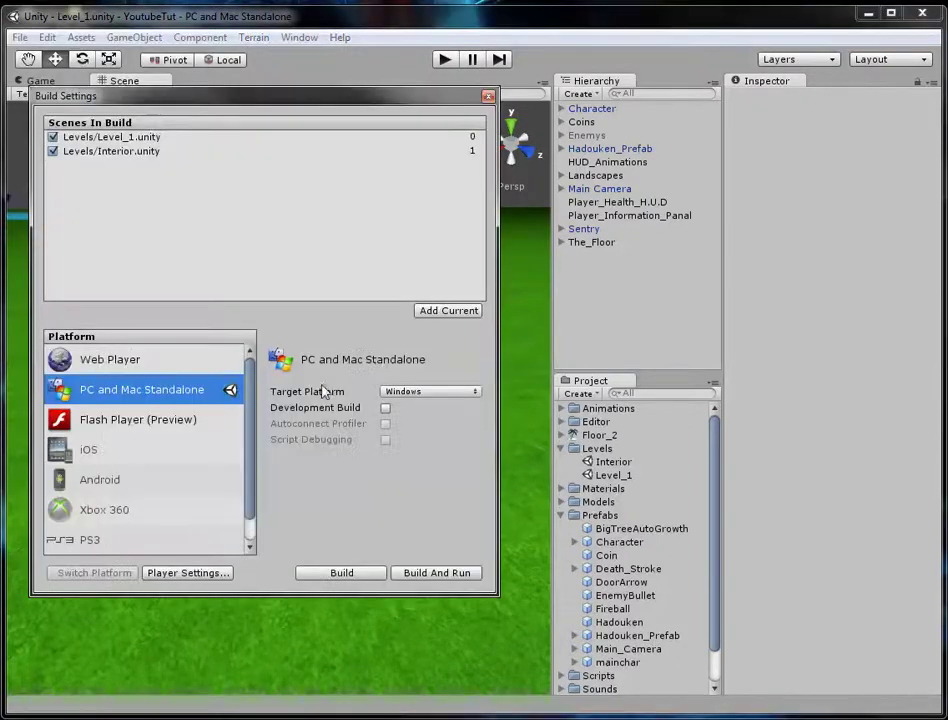
{"action": "left_click", "coordinate": [129, 152]}
{"action": "key", "text": "Delete"}
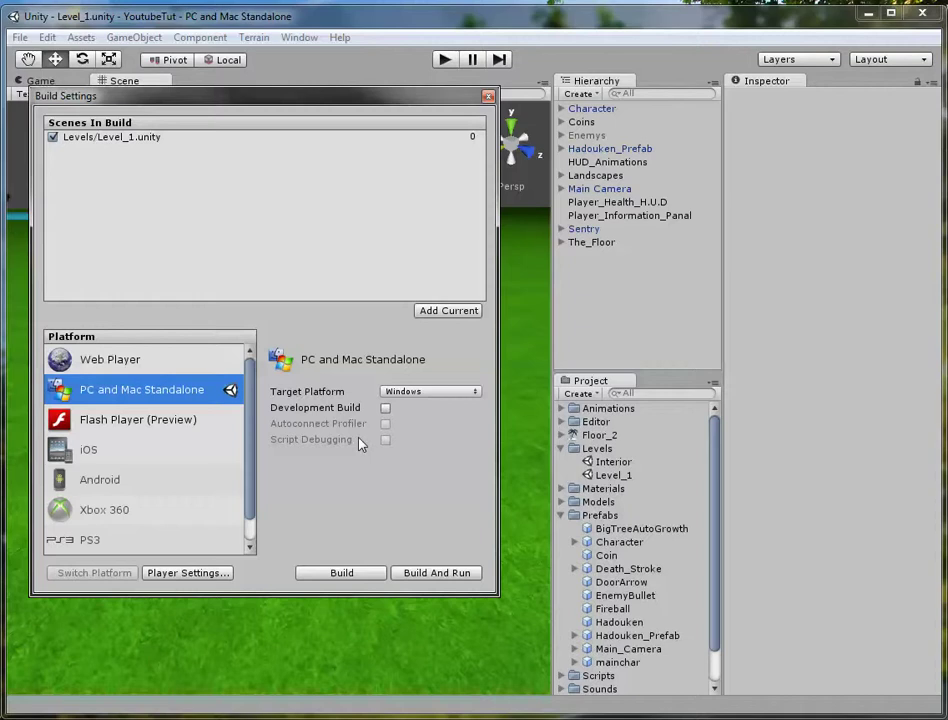
Step: Look through the available build platforms, from Web Player to PS3, and return to PC and Mac Standalone
{"action": "left_click", "coordinate": [146, 366]}
{"action": "left_click", "coordinate": [145, 381]}
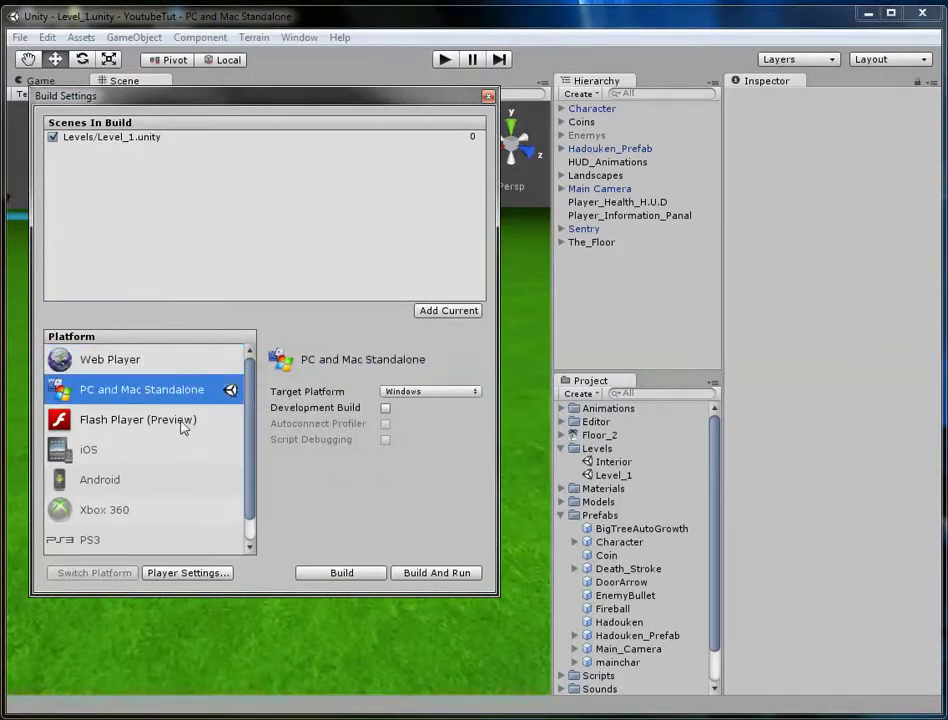
{"action": "left_click", "coordinate": [146, 426]}
{"action": "left_click", "coordinate": [139, 447]}
{"action": "left_click", "coordinate": [150, 480]}
{"action": "left_click", "coordinate": [135, 510]}
{"action": "left_click", "coordinate": [128, 540]}
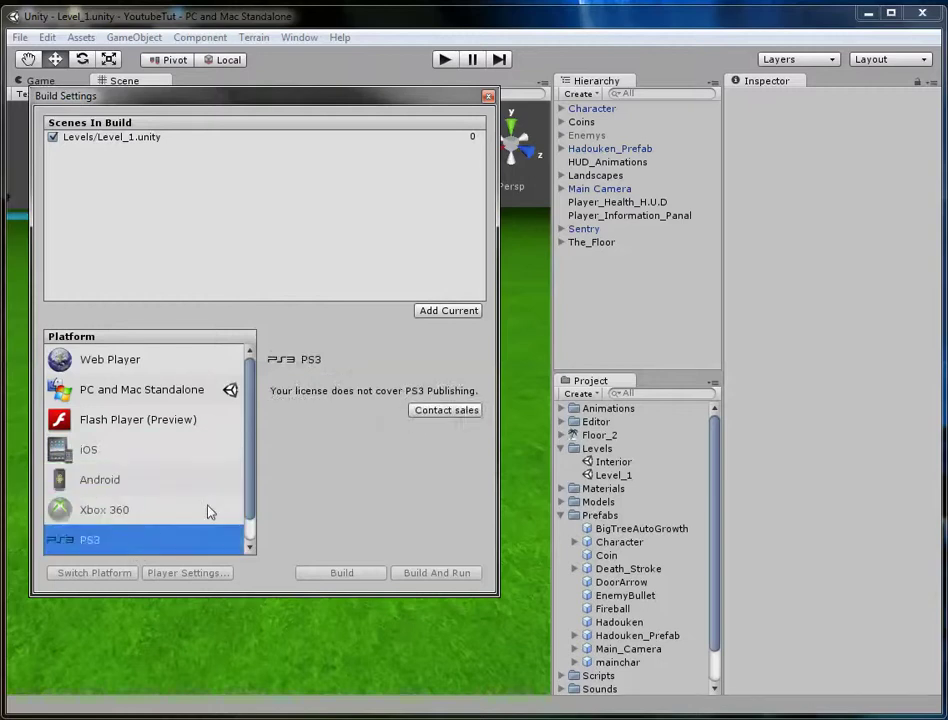
{"action": "left_click", "coordinate": [100, 360]}
{"action": "left_click", "coordinate": [118, 398]}
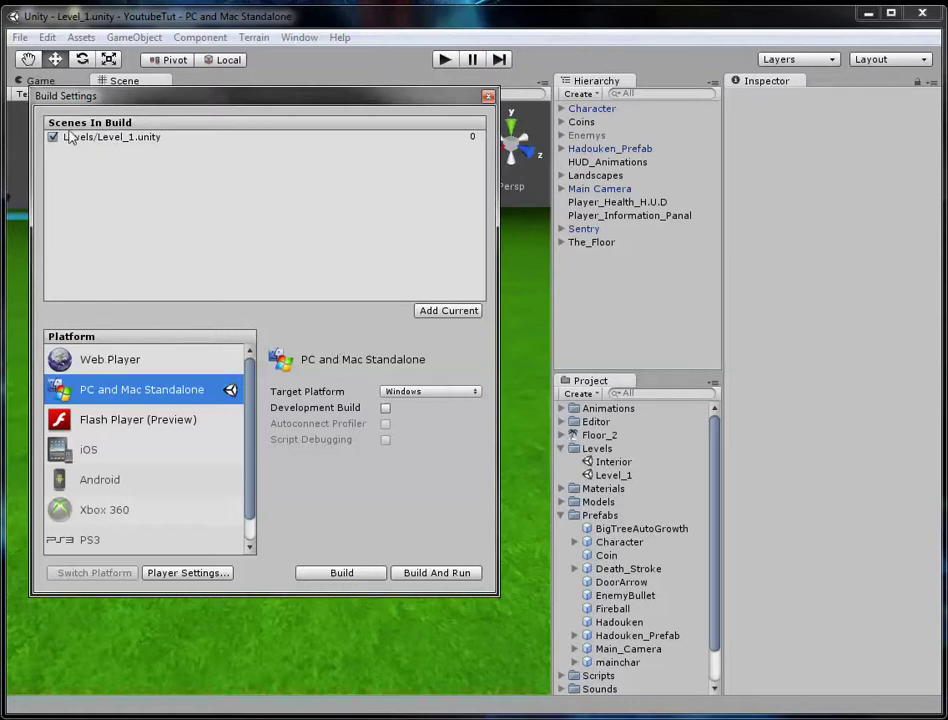
Step: Add the Interior scene to the build above Level_1 and close the build settings
{"action": "left_click_drag", "start_coordinate": [613, 462], "coordinate": [108, 110]}
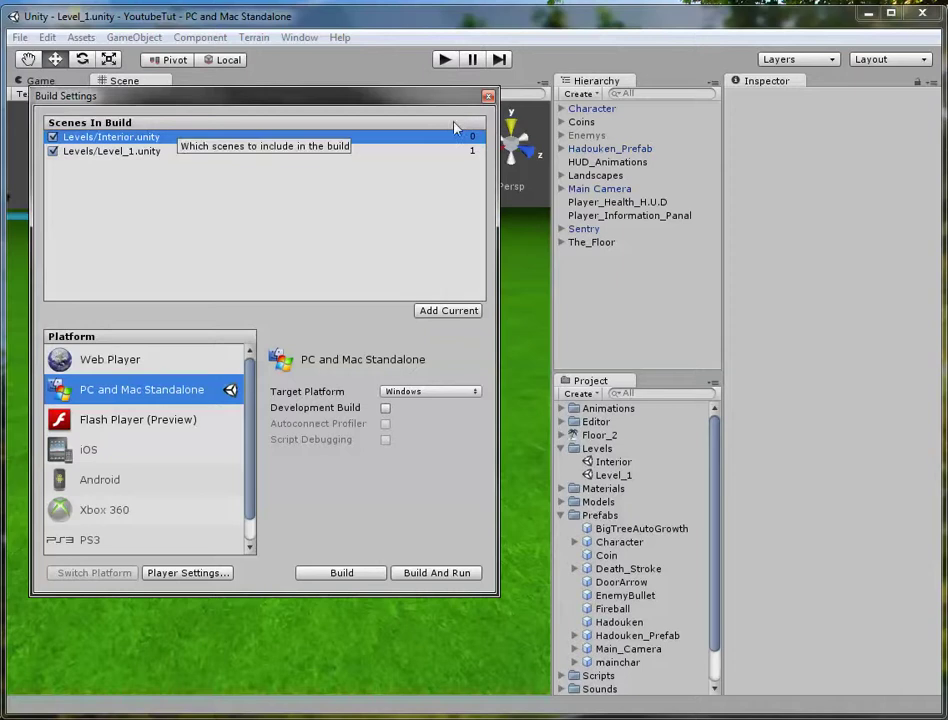
{"action": "left_click", "coordinate": [488, 96]}
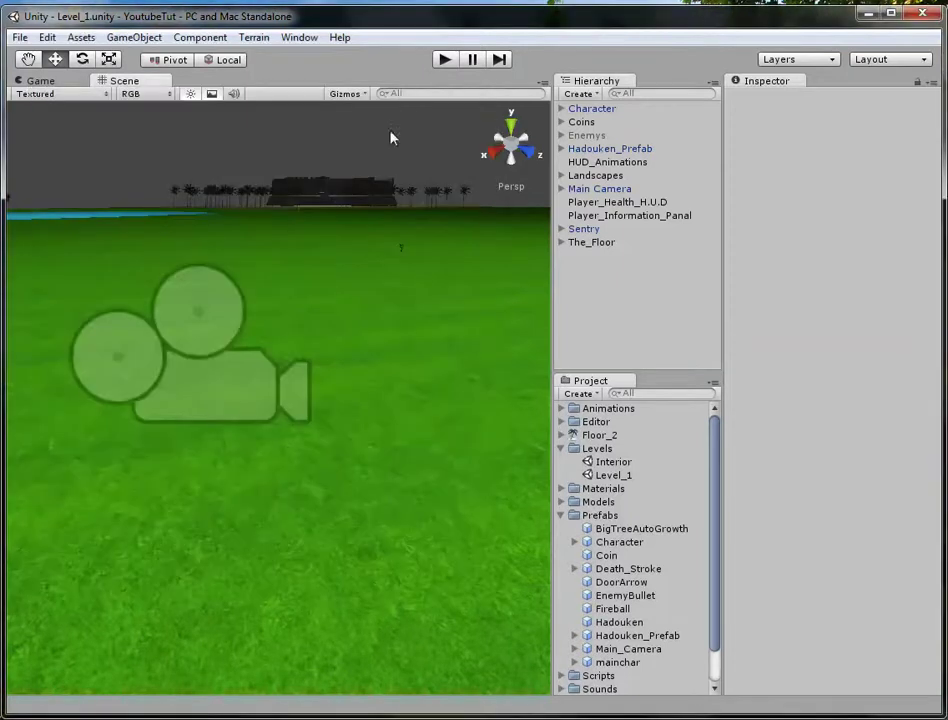
Step: Play-test Level_1 by walking the character into the cabin's door arrow and looking around the interior, and stop the game
{"action": "scroll", "coordinate": [406, 271], "scroll_direction": "down", "scroll_amount": 6}
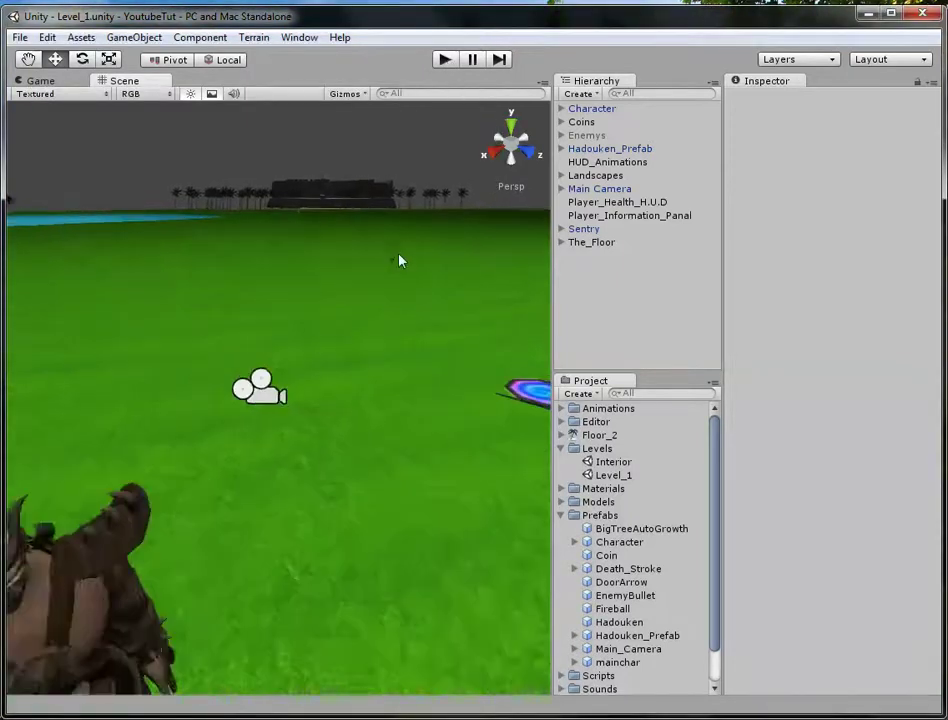
{"action": "left_click", "coordinate": [449, 58]}
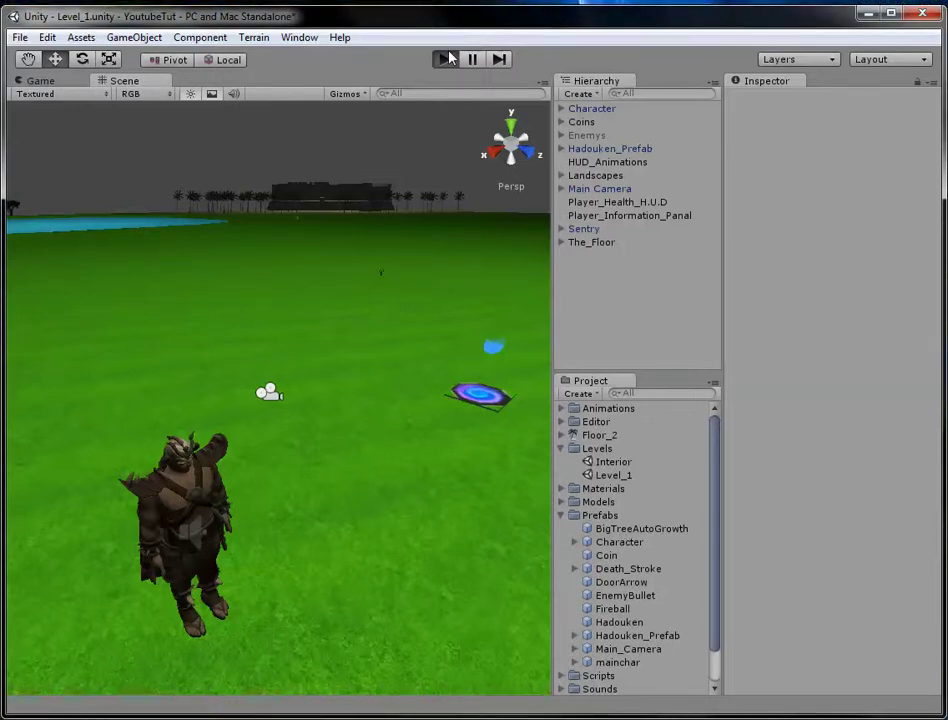
{"action": "left_click", "coordinate": [445, 59]}
{"action": "key", "text": "w"}
{"action": "key", "text": "d"}
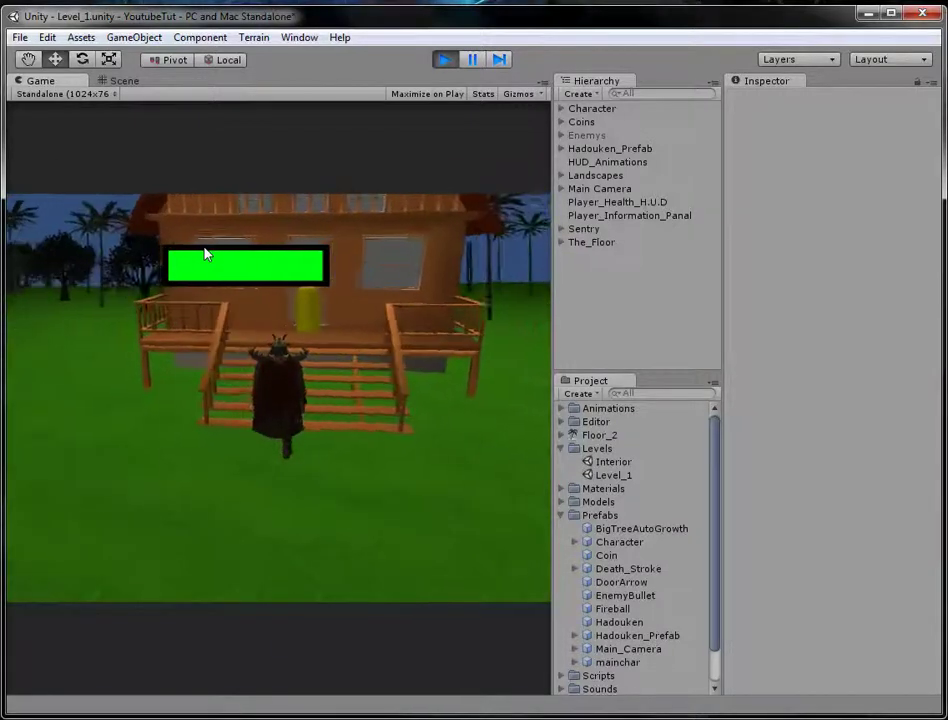
{"action": "key", "text": "Up"}
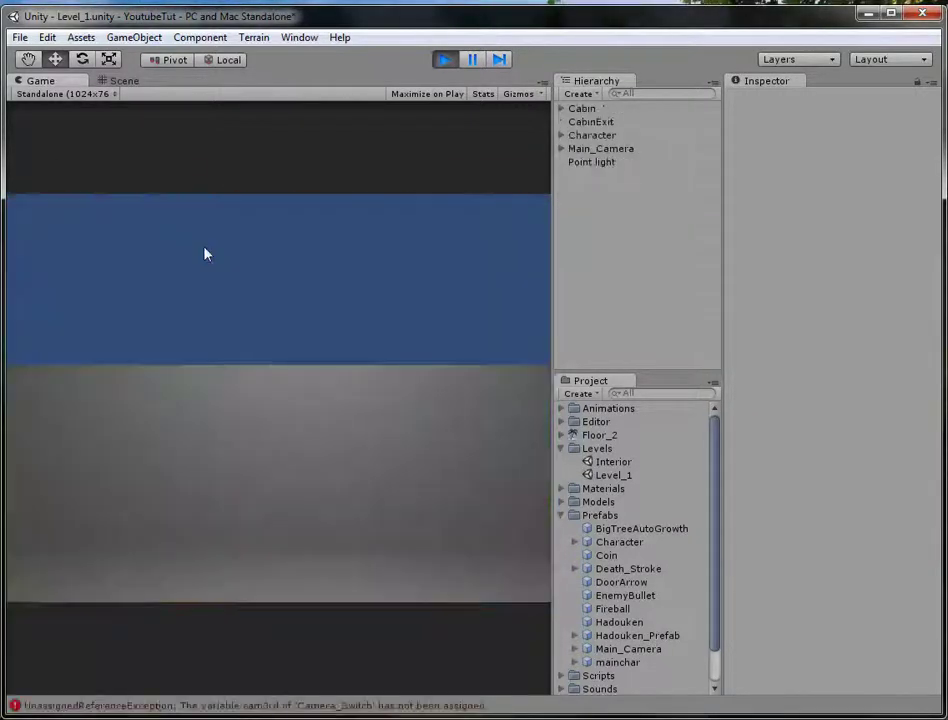
{"action": "key", "text": "Right"}
{"action": "key", "text": "Left"}
{"action": "key", "text": "Right"}
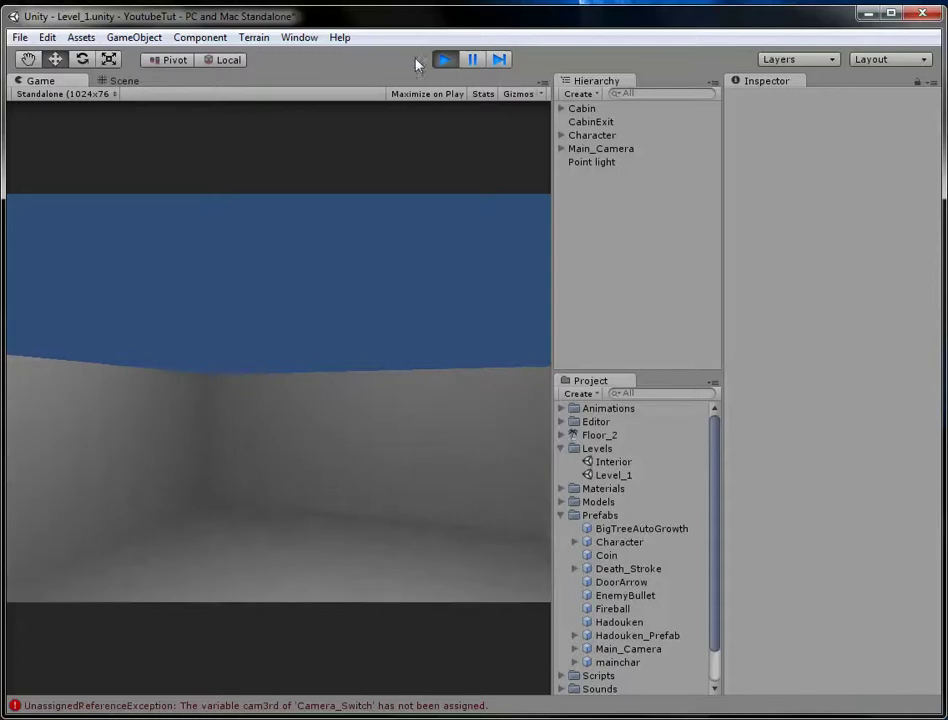
{"action": "left_click", "coordinate": [452, 62]}
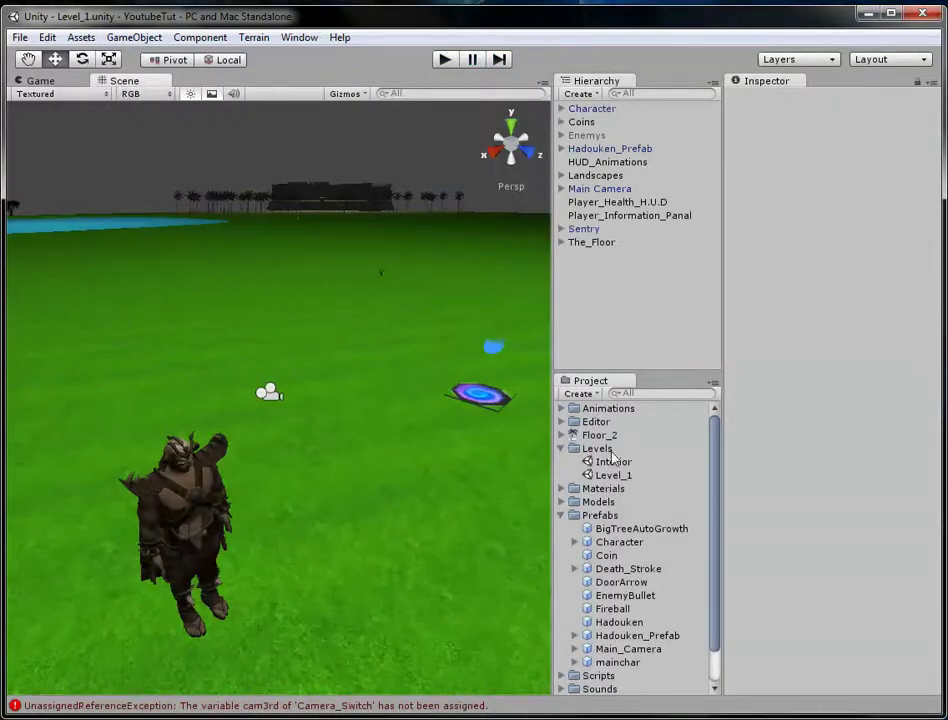
Step: Open the Interior scene and remove the Item_Bounce script from the CabinExit arrow
{"action": "double_click", "coordinate": [612, 462]}
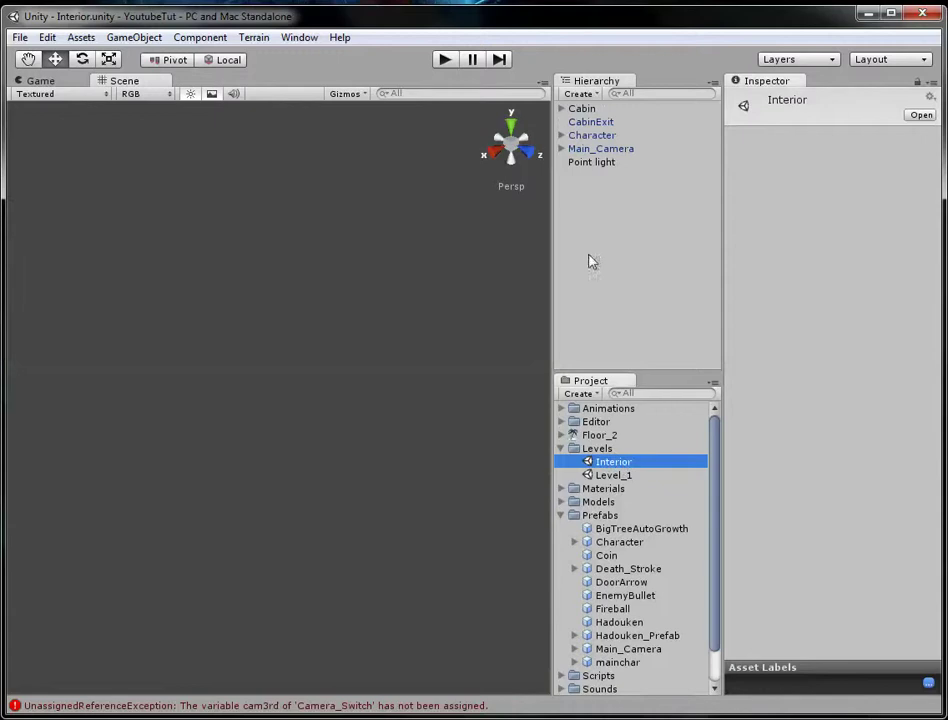
{"action": "double_click", "coordinate": [589, 122]}
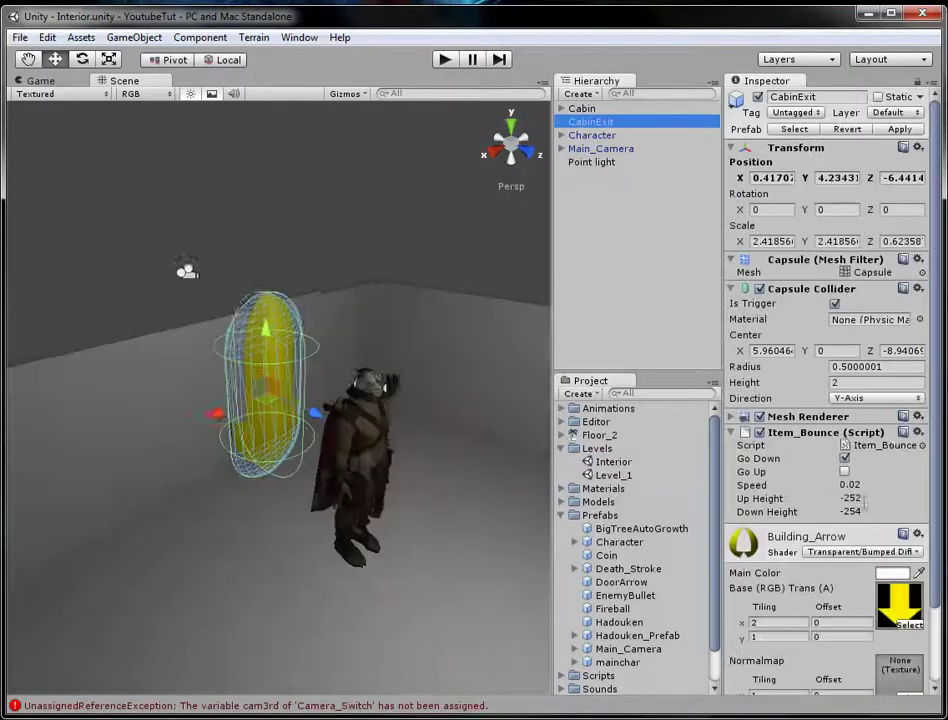
{"action": "left_click", "coordinate": [920, 434]}
{"action": "left_click", "coordinate": [932, 467]}
{"action": "left_click", "coordinate": [389, 161]}
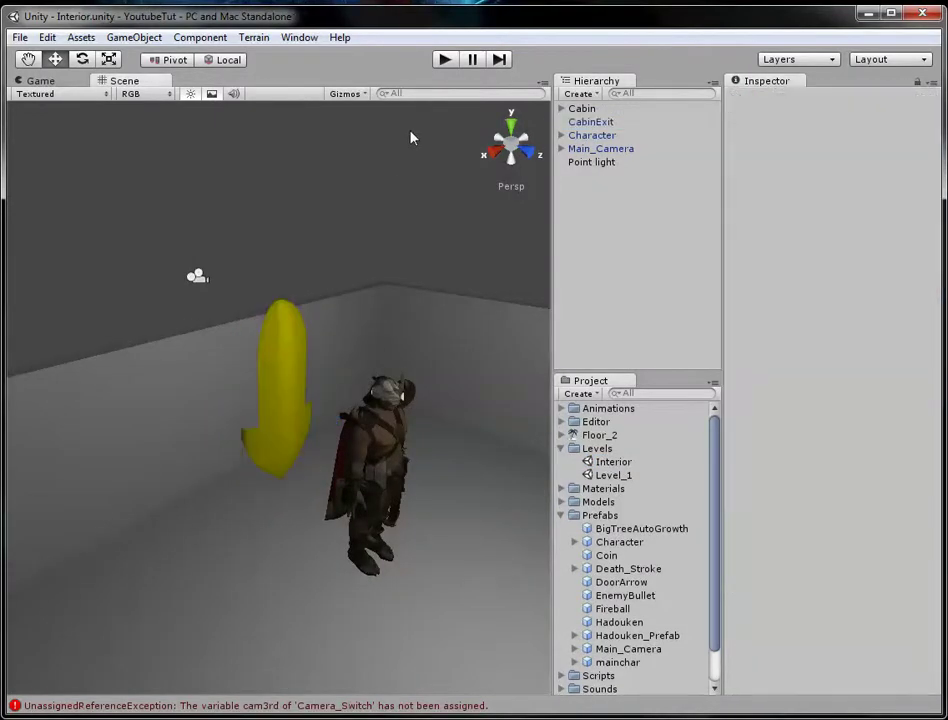
Step: Play-test the Interior scene by moving the character into the CabinExit arrow, and stop the game
{"action": "left_click", "coordinate": [445, 61]}
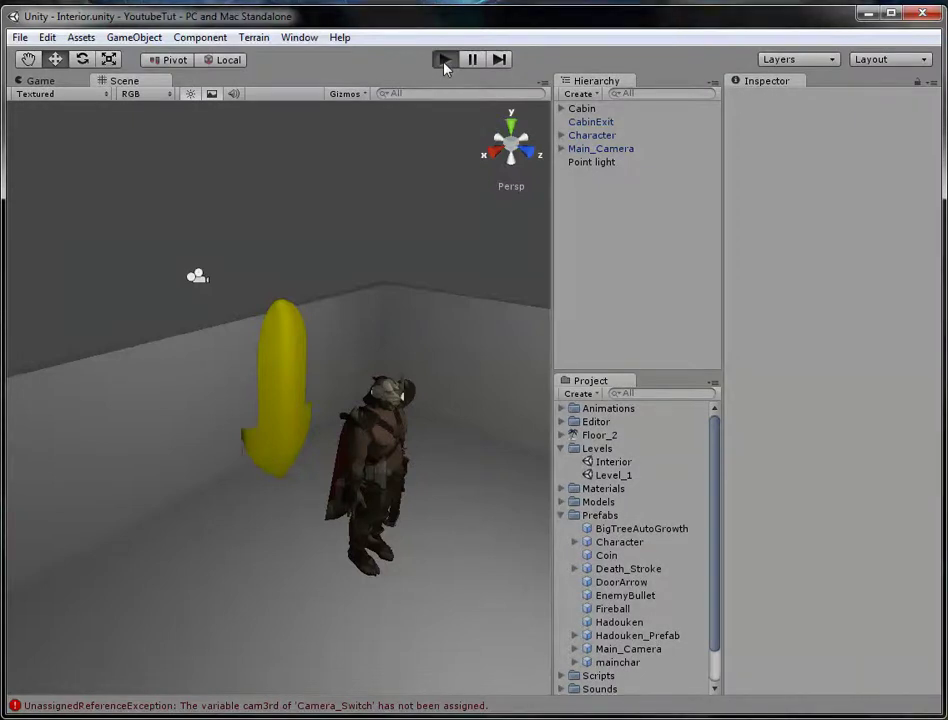
{"action": "key", "text": "a"}
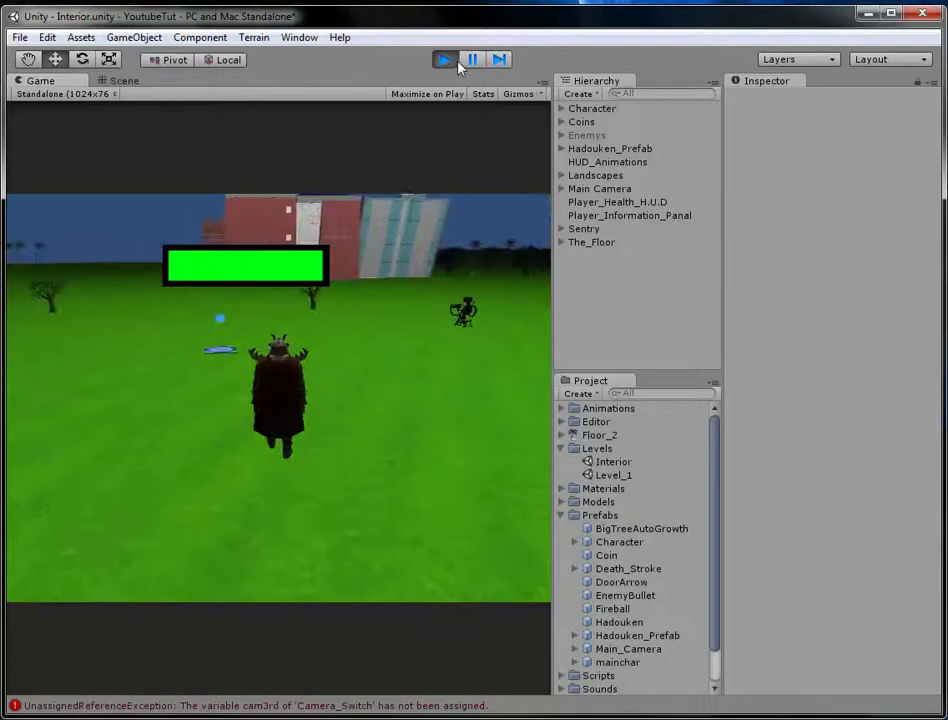
{"action": "left_click", "coordinate": [445, 61]}
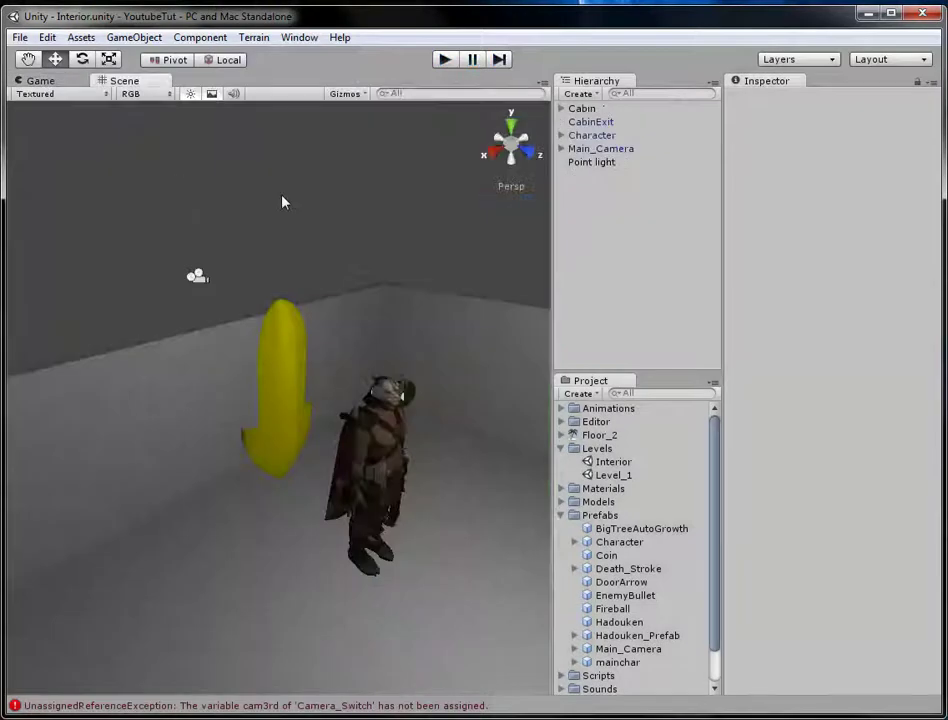
Step: Reopen the Level_1 scene and clear the object selection
{"action": "double_click", "coordinate": [603, 476]}
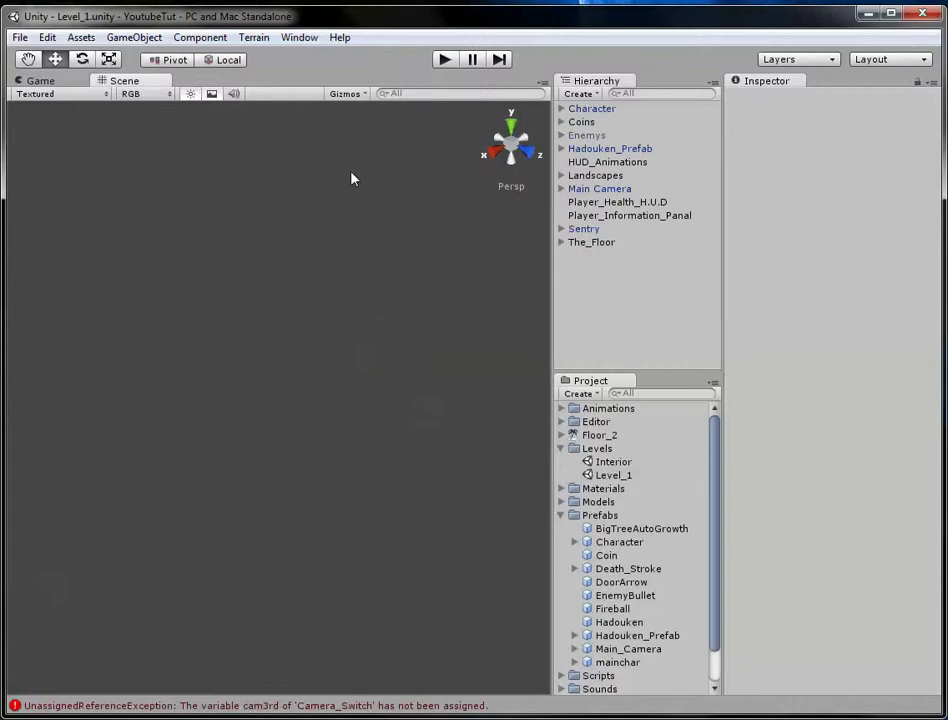
{"action": "left_click", "coordinate": [628, 162]}
{"action": "left_click", "coordinate": [296, 205]}
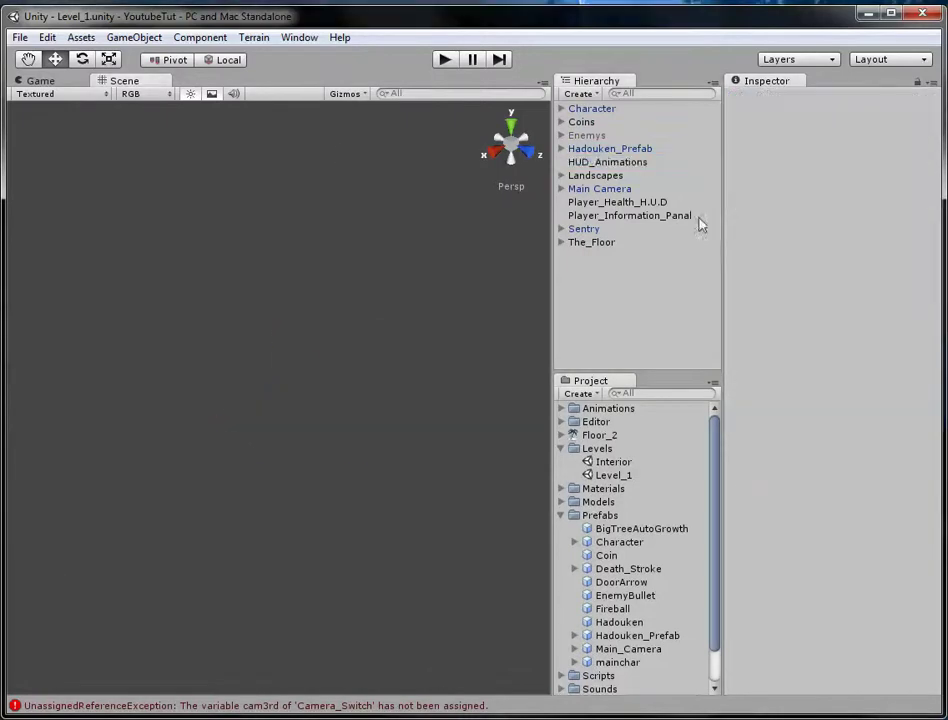
Step: Focus the Scene view on the Sentry and zoom to show the character and the surrounding ground
{"action": "left_click", "coordinate": [676, 206]}
{"action": "left_click", "coordinate": [520, 235]}
{"action": "left_click", "coordinate": [584, 229]}
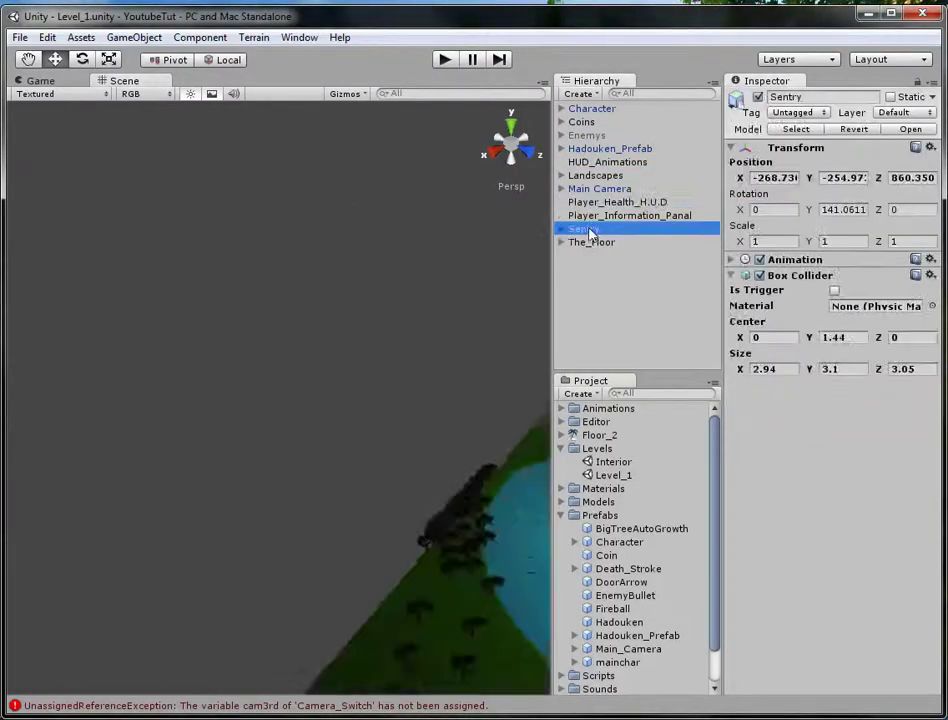
{"action": "left_click", "coordinate": [377, 410]}
{"action": "scroll", "coordinate": [373, 437], "scroll_direction": "up", "scroll_amount": 6}
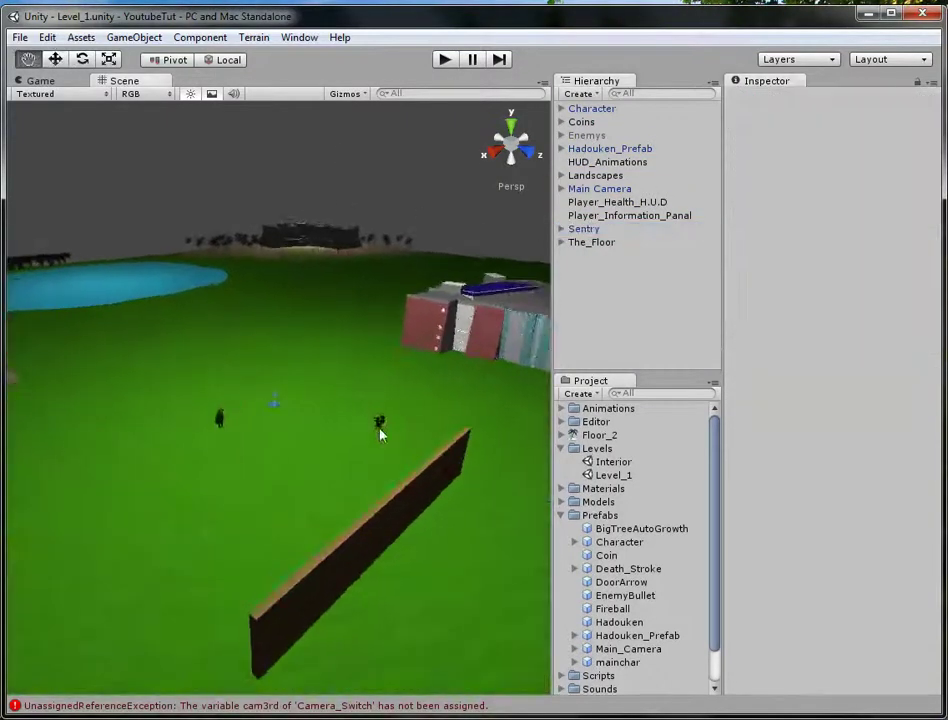
{"action": "scroll", "coordinate": [405, 405], "scroll_direction": "down", "scroll_amount": 3}
Step: Set the GUI_Align image location of Player_Health_H.U.D to X -950 and Y 407, and clear the selection
{"action": "left_click", "coordinate": [617, 202]}
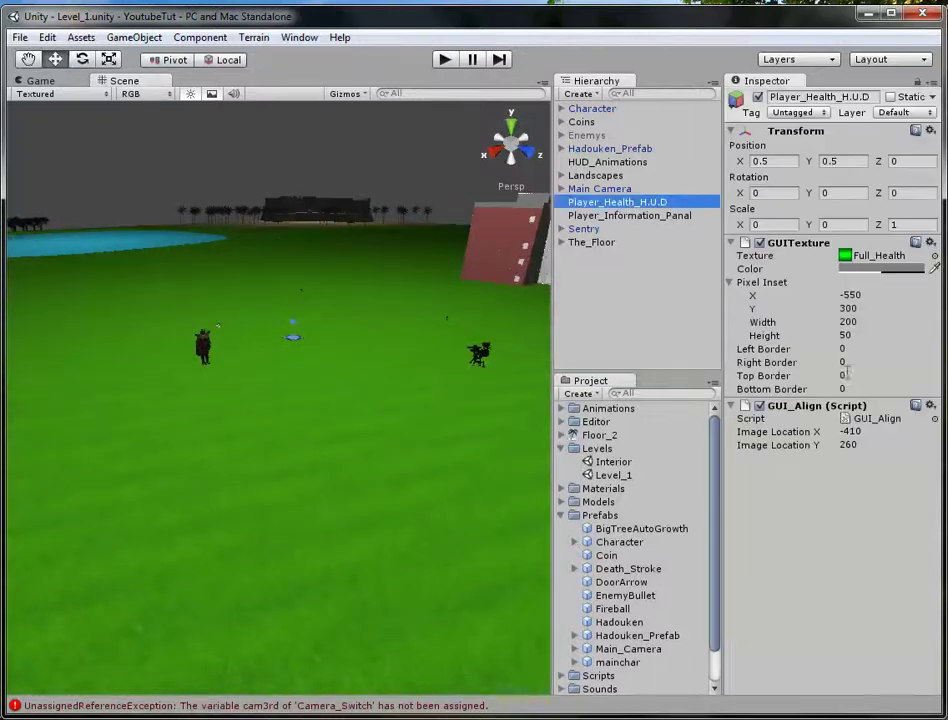
{"action": "left_click", "coordinate": [764, 433]}
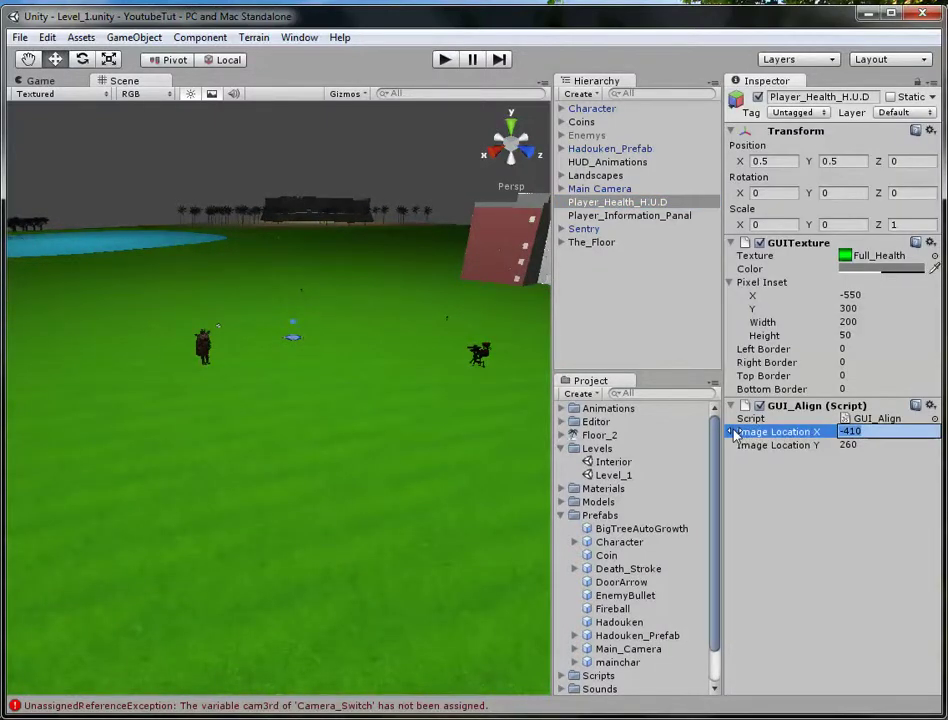
{"action": "type", "text": "-950"}
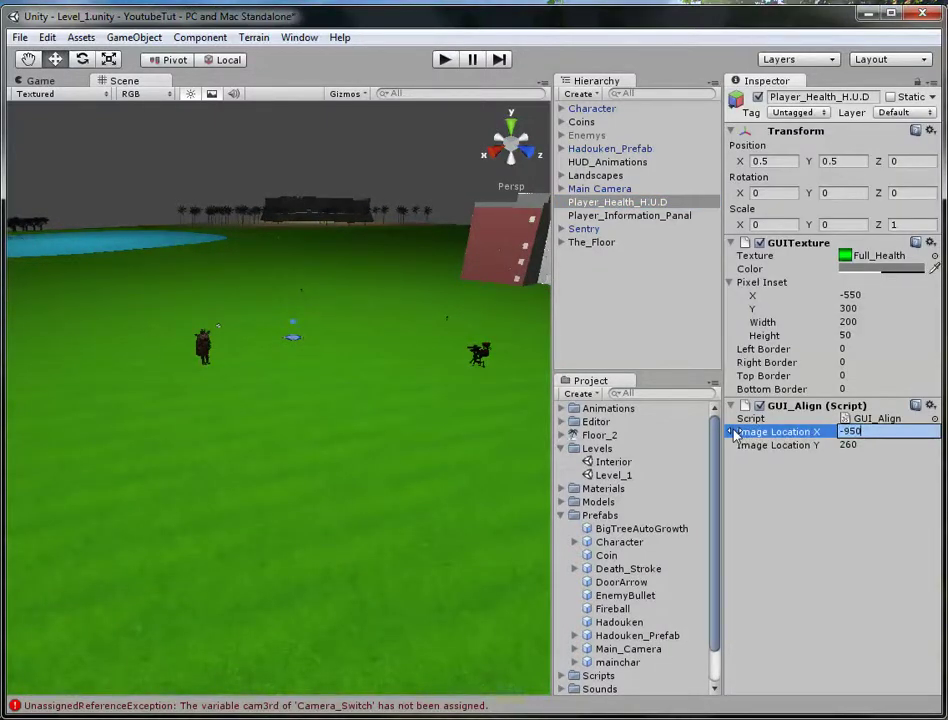
{"action": "key", "text": "Tab"}
{"action": "type", "text": "407"}
{"action": "key", "text": "Return"}
{"action": "left_click", "coordinate": [335, 158]}
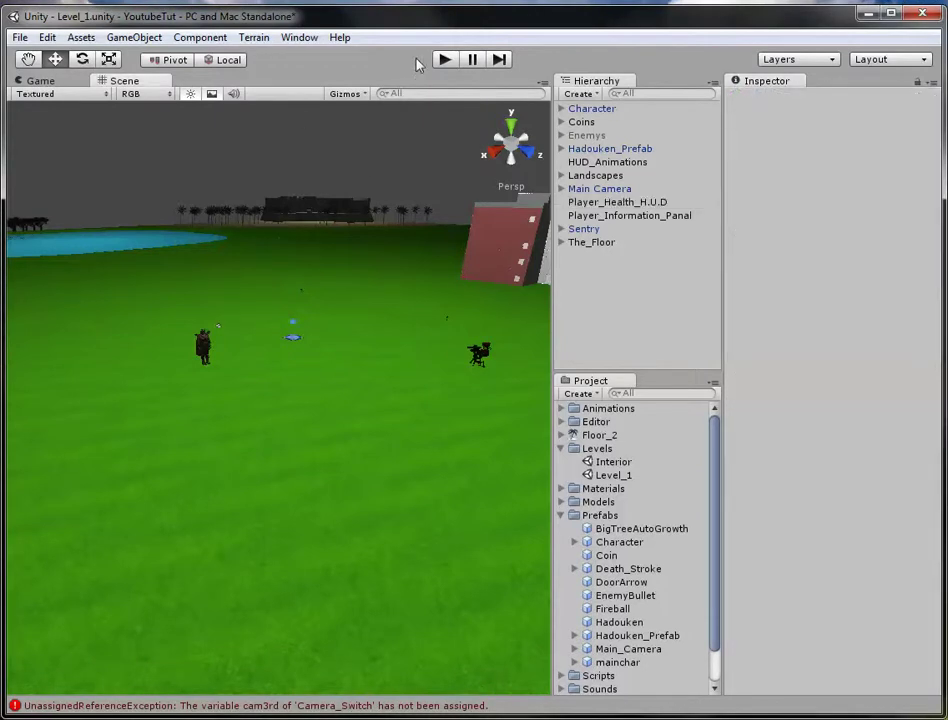
Step: Play-test Level_1 in the Game view at the Standalone resolution to check the health bar's placement, and stop the game
{"action": "left_click", "coordinate": [40, 80]}
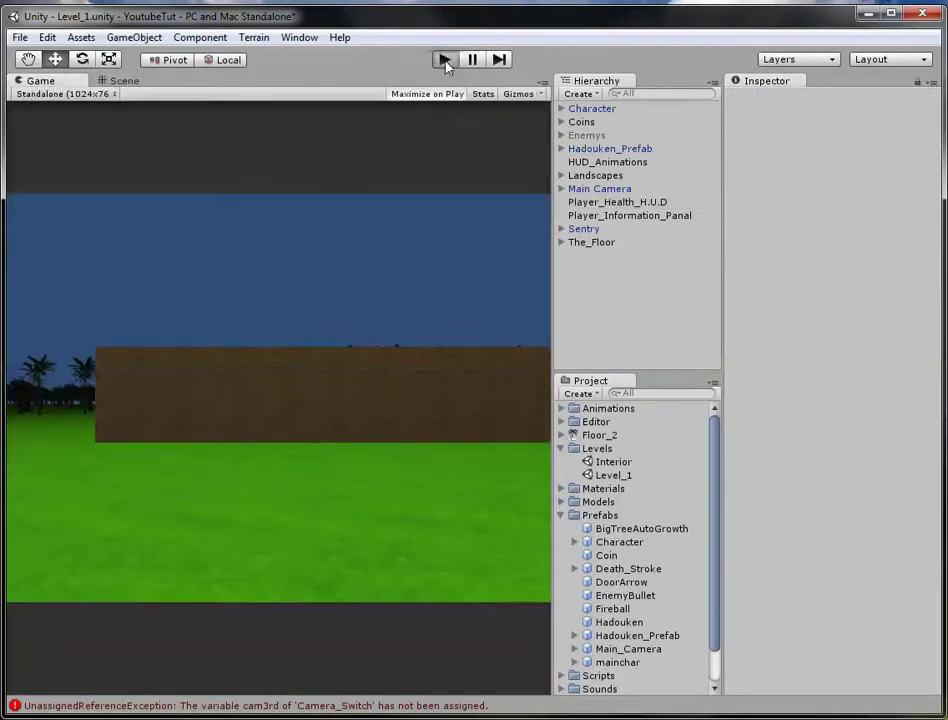
{"action": "left_click", "coordinate": [445, 61]}
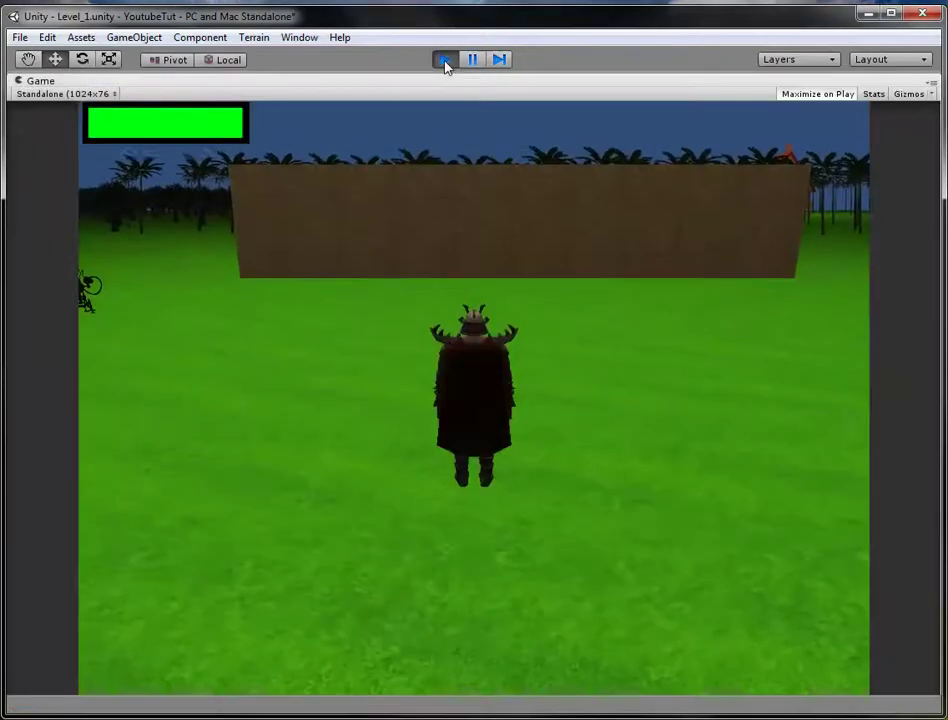
{"action": "key", "text": "ctrl+p"}
Step: Switch the Game view to Free Aspect, run Level_1 to check the health bar's placement, and stop the game
{"action": "left_click", "coordinate": [85, 96]}
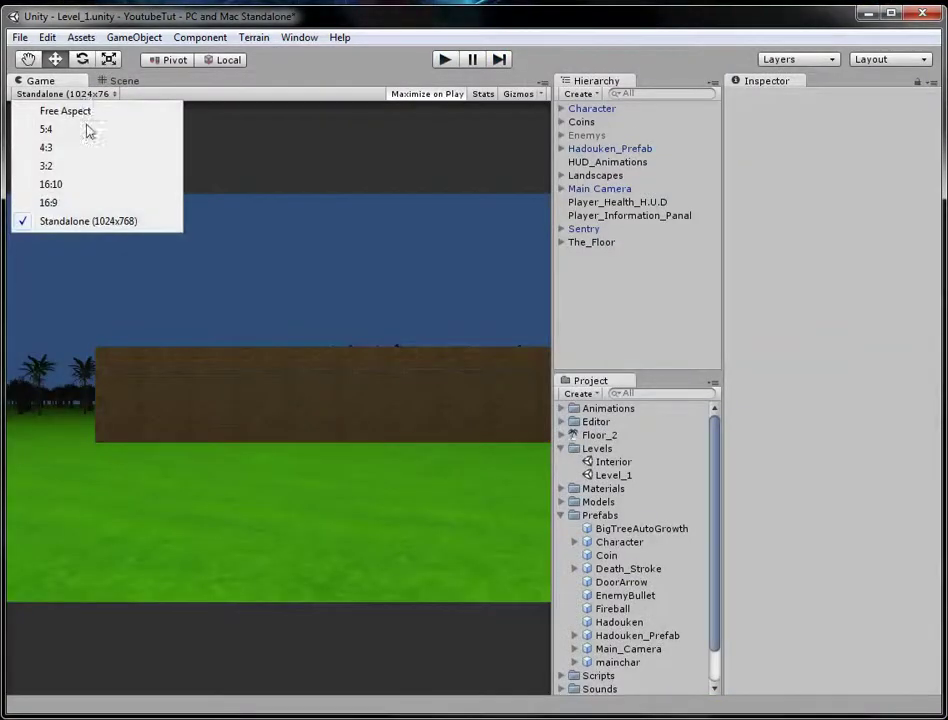
{"action": "left_click", "coordinate": [87, 117]}
{"action": "left_click", "coordinate": [446, 60]}
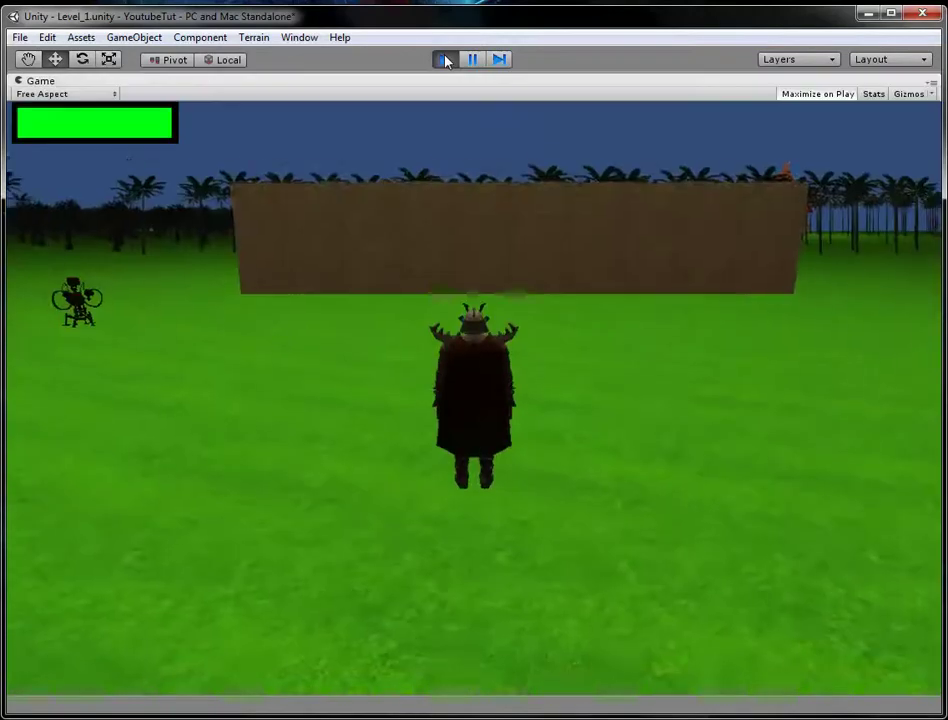
{"action": "key", "text": "ctrl+p"}
Step: Set the Game view aspect ratio to 3:2, play-test Level_1 with it, and return to the Scene view after stopping
{"action": "left_click", "coordinate": [104, 96]}
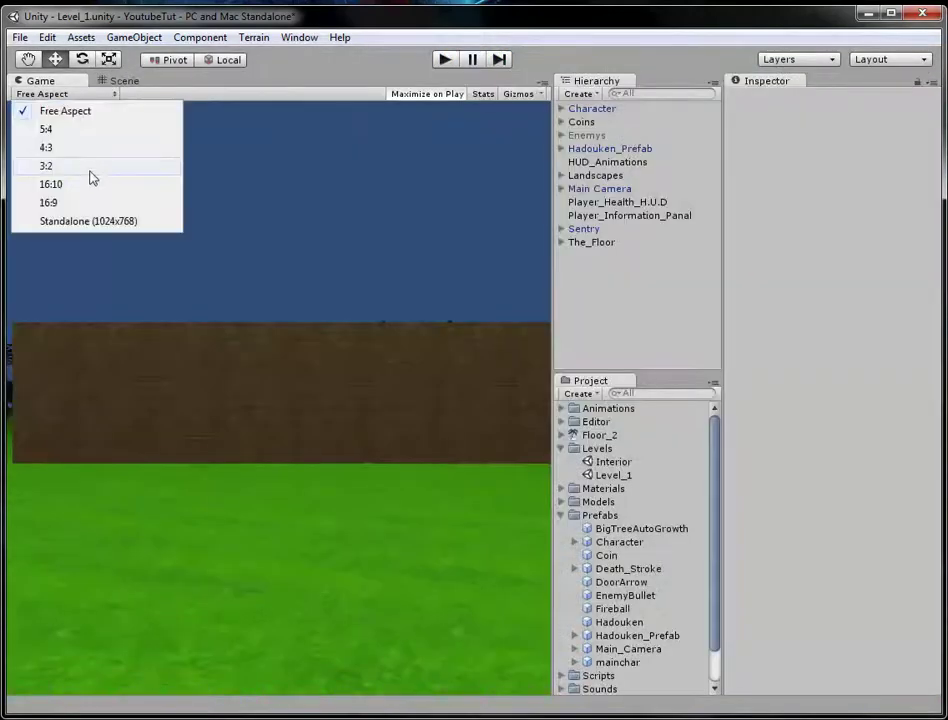
{"action": "left_click", "coordinate": [89, 165]}
{"action": "left_click", "coordinate": [446, 60]}
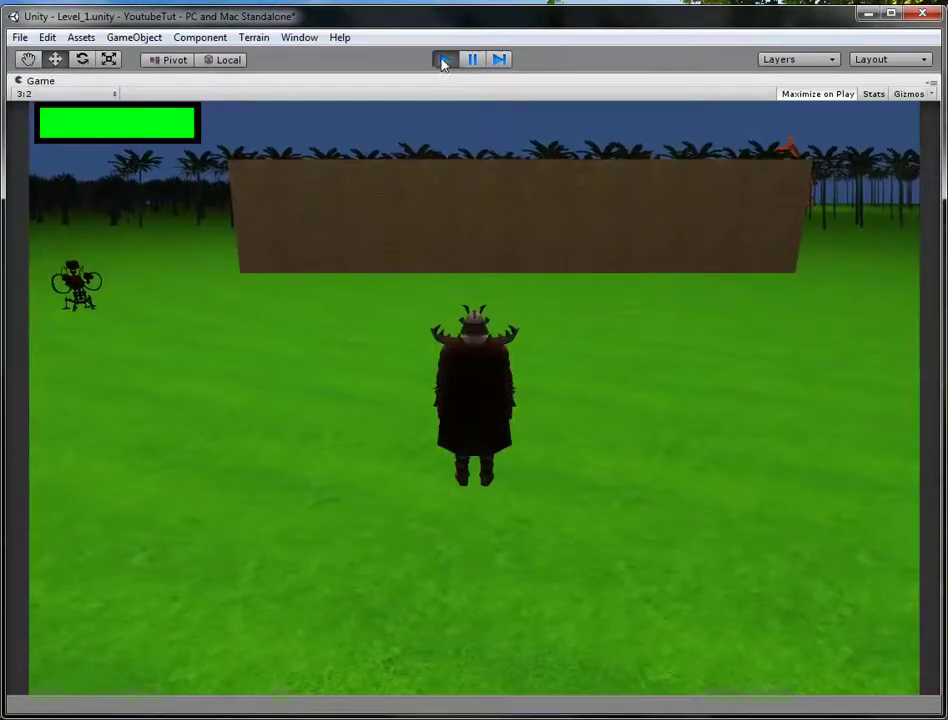
{"action": "left_click", "coordinate": [445, 61]}
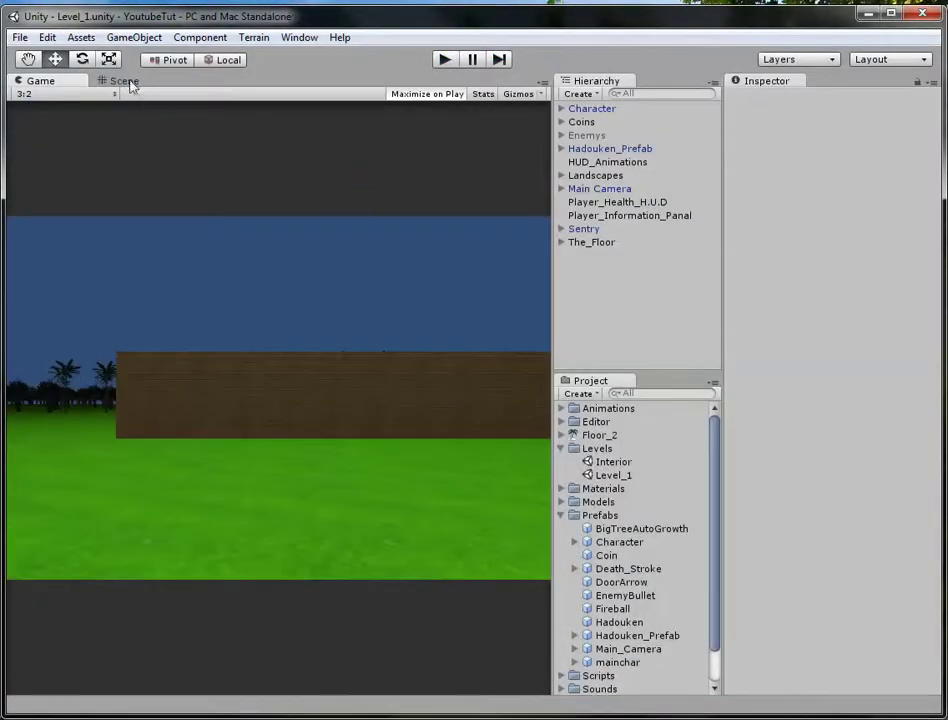
{"action": "left_click", "coordinate": [125, 82]}
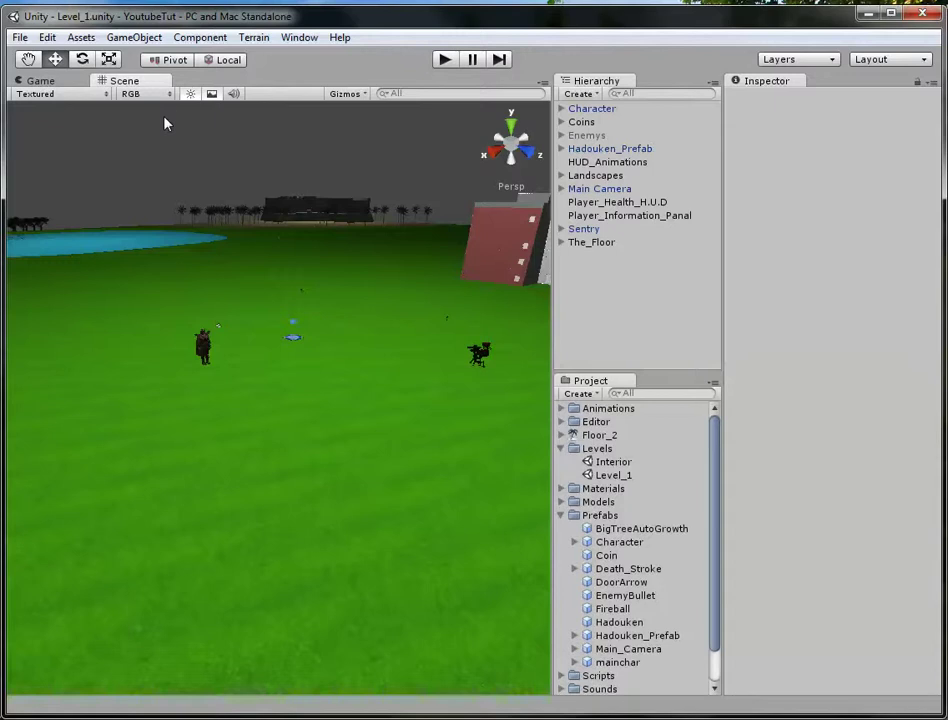